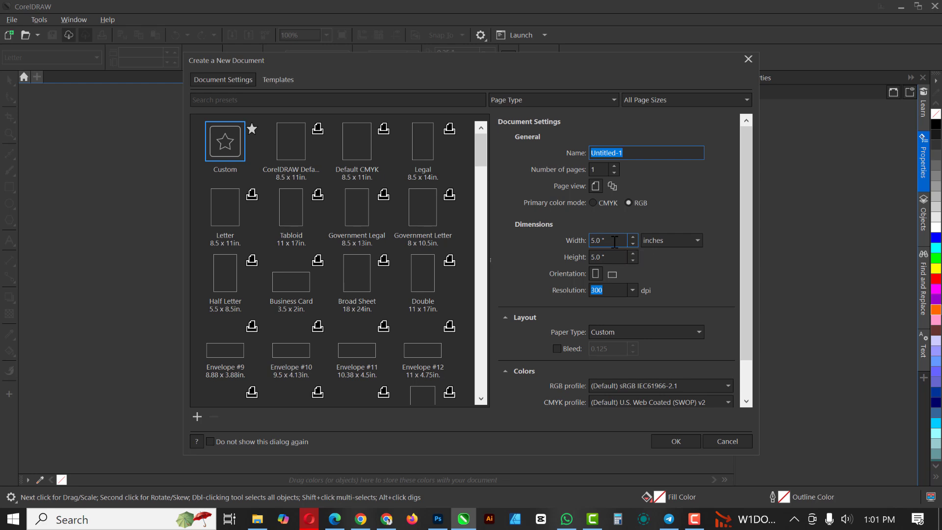
Step: Create a new RGB document named Spa Flyer, 4 inches wide and 5 inches high, at 300 dpi
double_click(613, 240)
text(4)
drag(628, 153, 579, 163)
text(F)
text(p)
text(a Flyer)
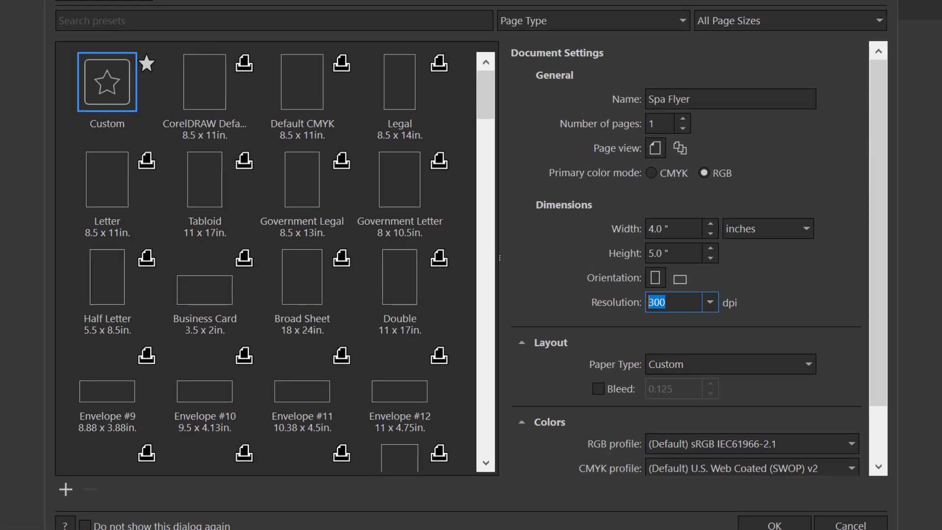
click(687, 438)
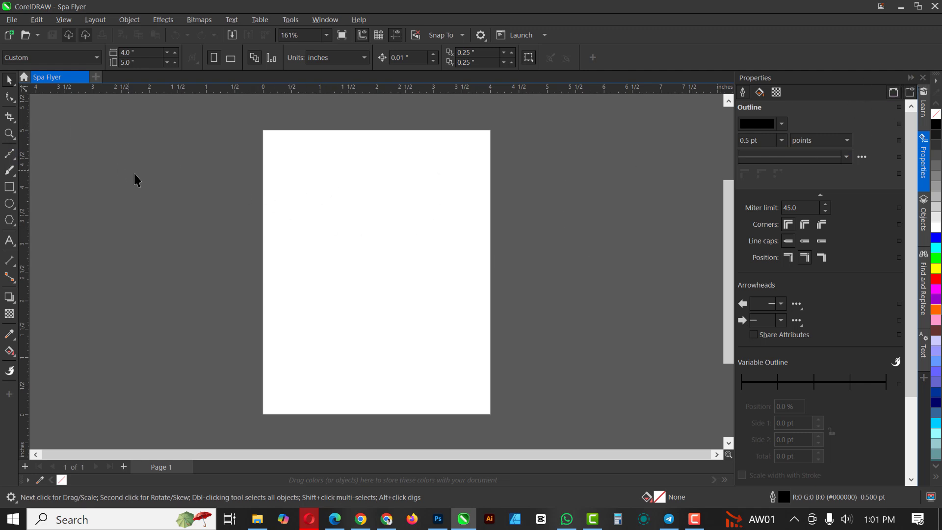
Step: Add a page-sized rectangle with a white fill and no outline
double_click(9, 187)
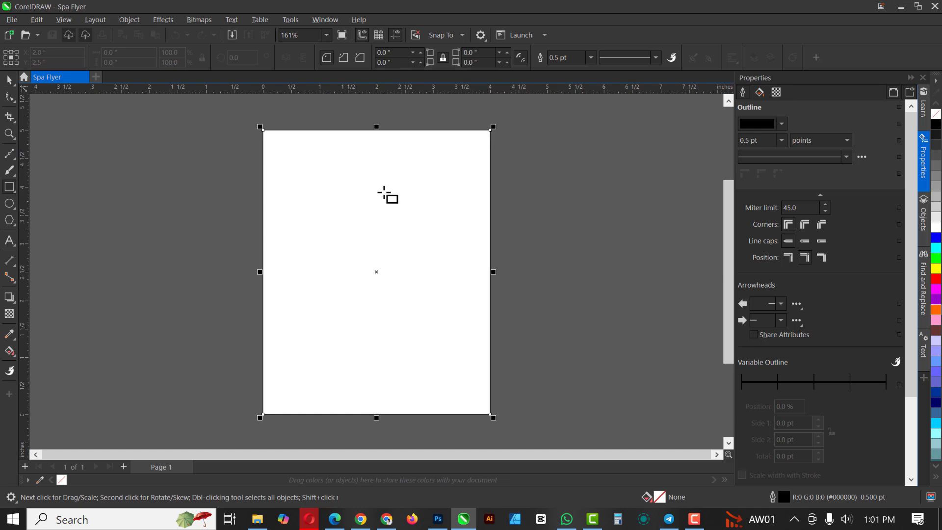
click(936, 227)
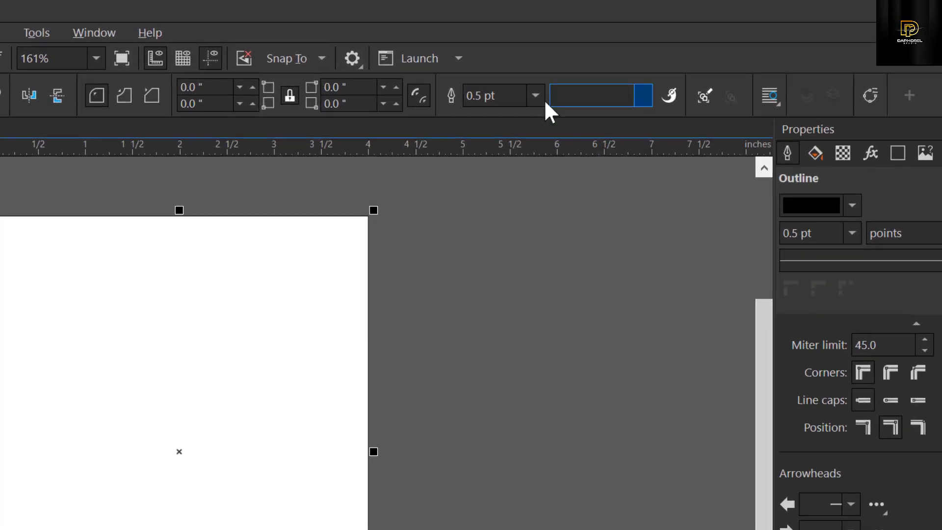
click(590, 58)
click(522, 98)
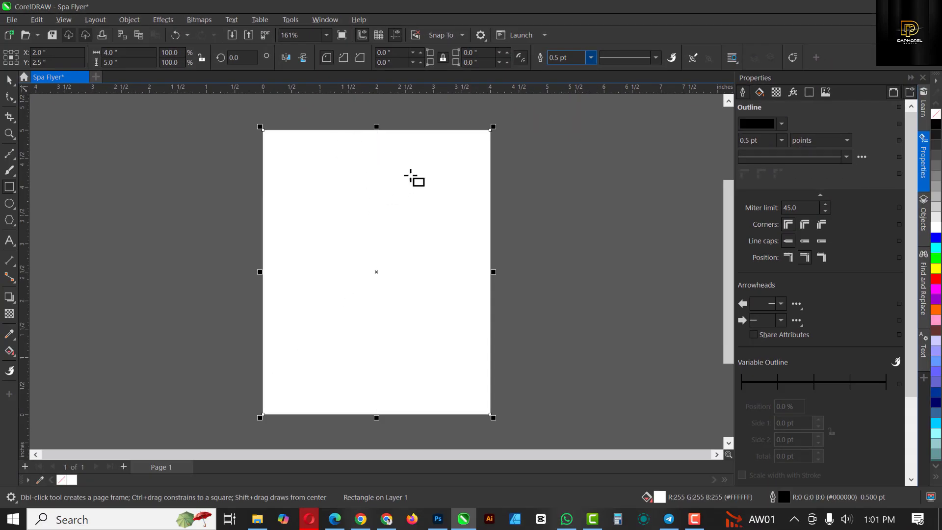
drag(383, 180, 530, 197)
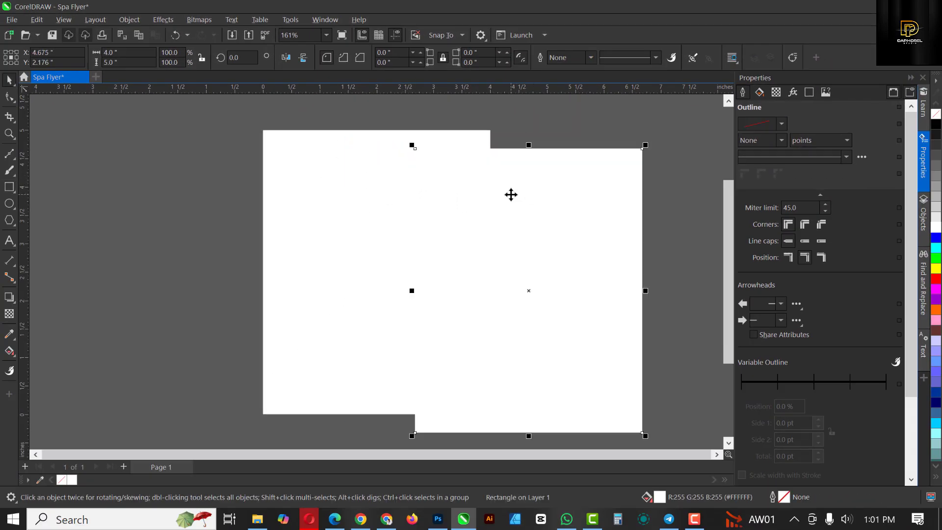
key(ctrl+z)
click(425, 243)
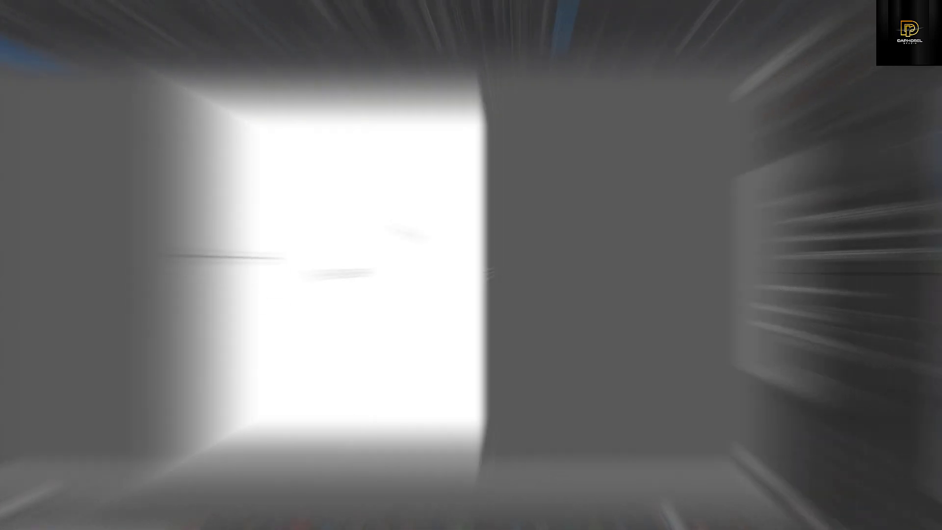
click(416, 345)
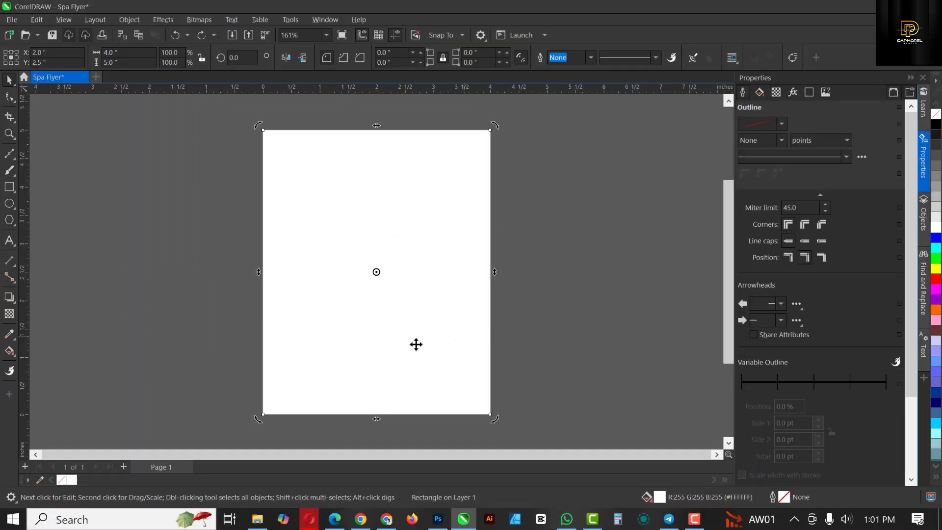
Step: Import the spa interior photo, scale it to about 4.66 inches square and place it over the page
click(258, 519)
drag(483, 98, 455, 244)
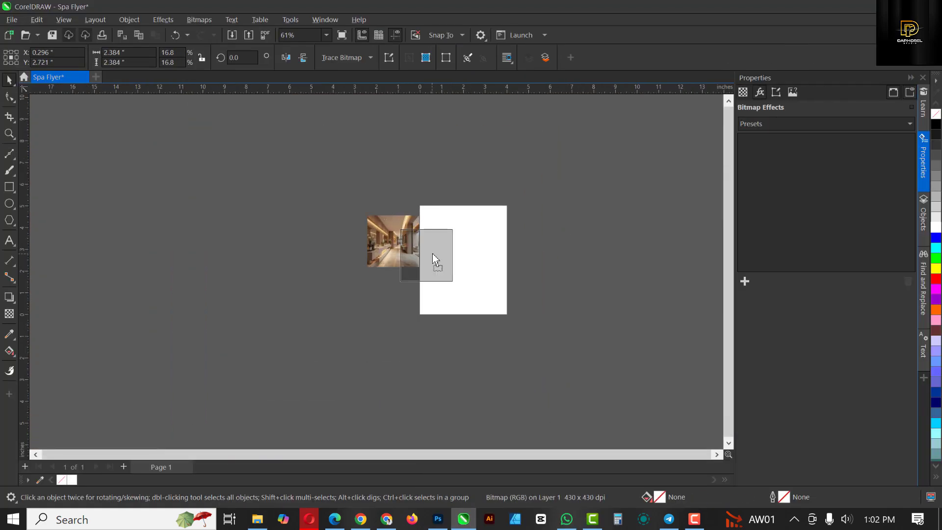
drag(435, 259, 507, 326)
scroll(471, 314, up, 3)
mouse_move(478, 253)
mouse_down()
mouse_move(453, 270)
mouse_move(471, 246)
mouse_up()
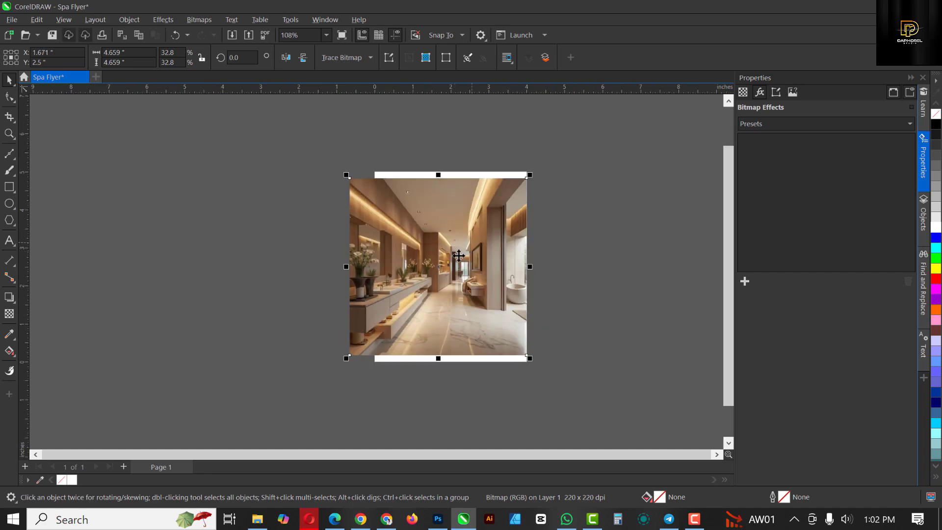
Step: Fade out the top of the interior photo with a vertical linear transparency and convert it to a 300 dpi RGB bitmap with transparent background
scroll(471, 246, up, 2)
click(9, 314)
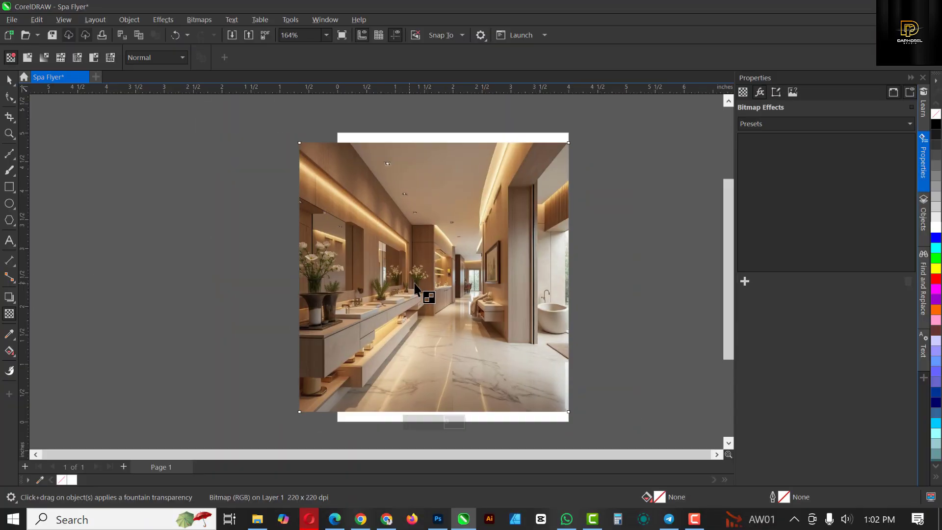
drag(457, 231, 459, 161)
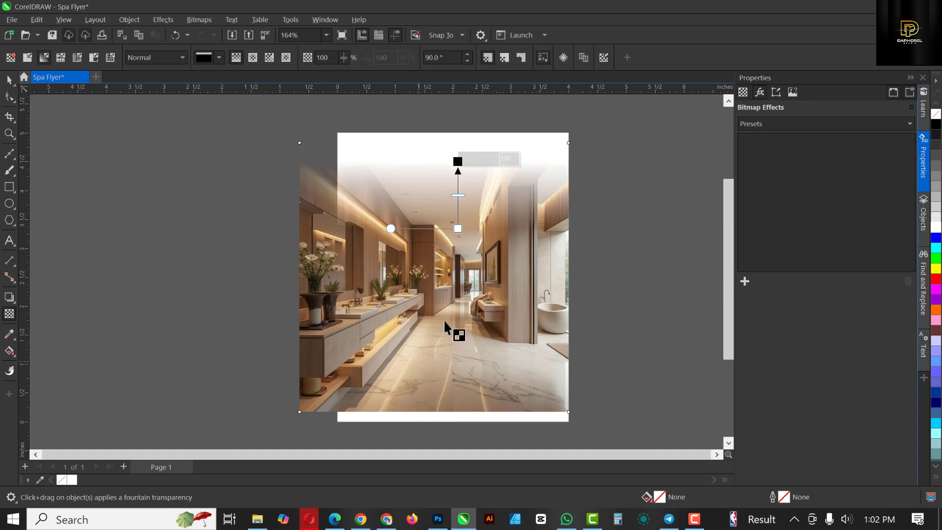
key(space)
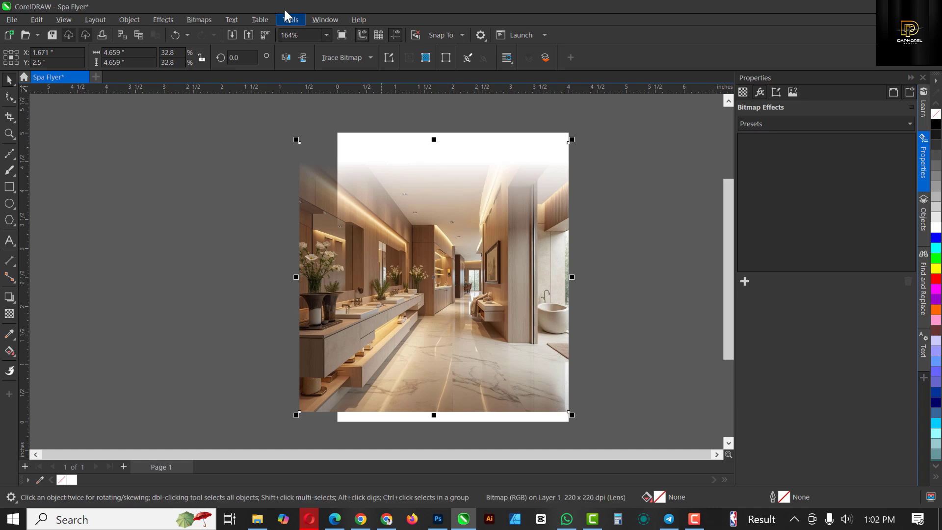
click(199, 19)
click(213, 33)
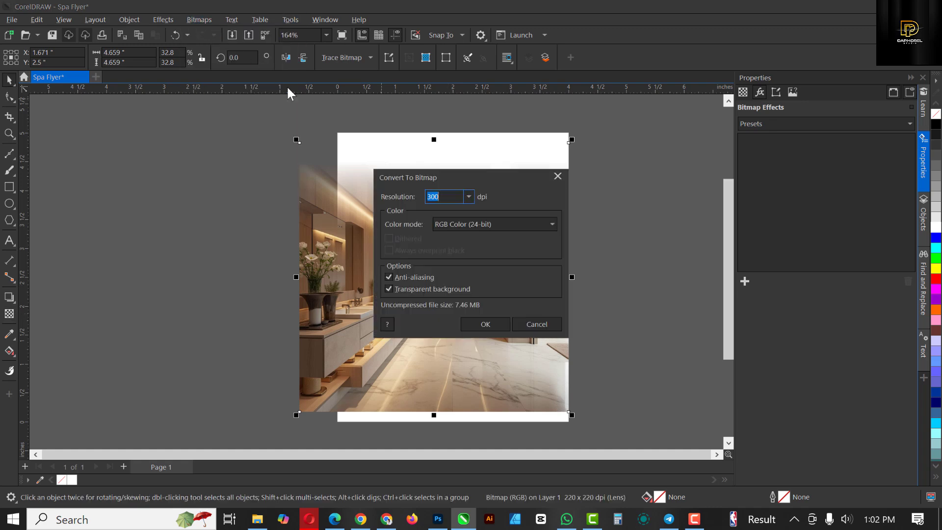
click(494, 322)
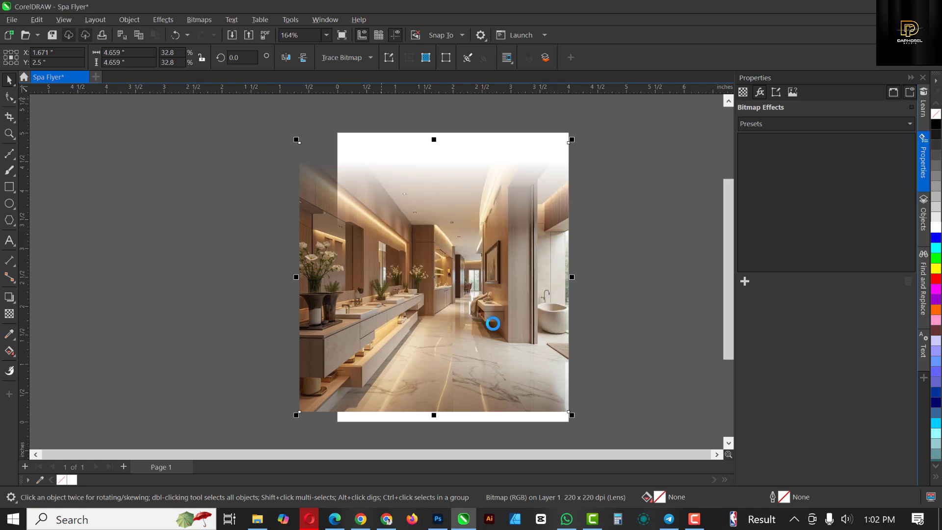
Step: Fade out the lower part of the interior photo with a downward linear transparency and convert it to a bitmap at 300 dpi
click(9, 313)
drag(457, 282, 457, 348)
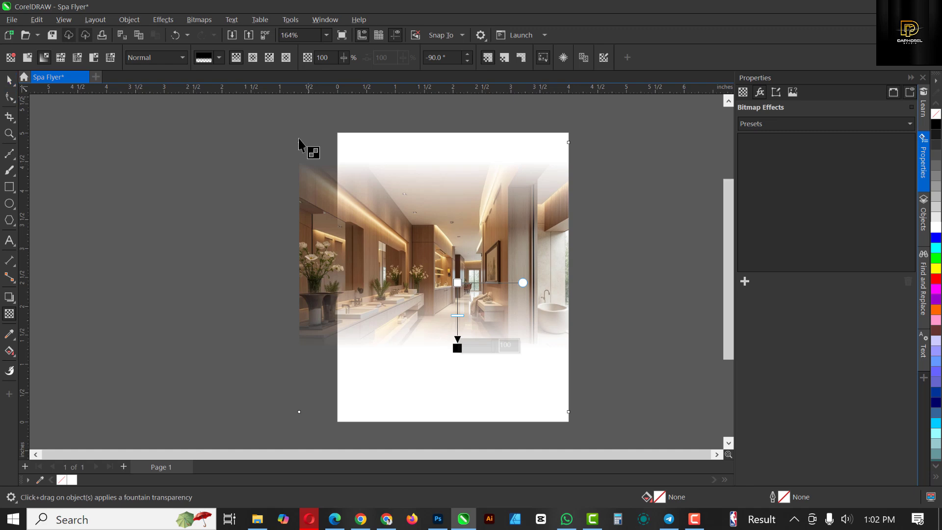
click(201, 18)
click(206, 31)
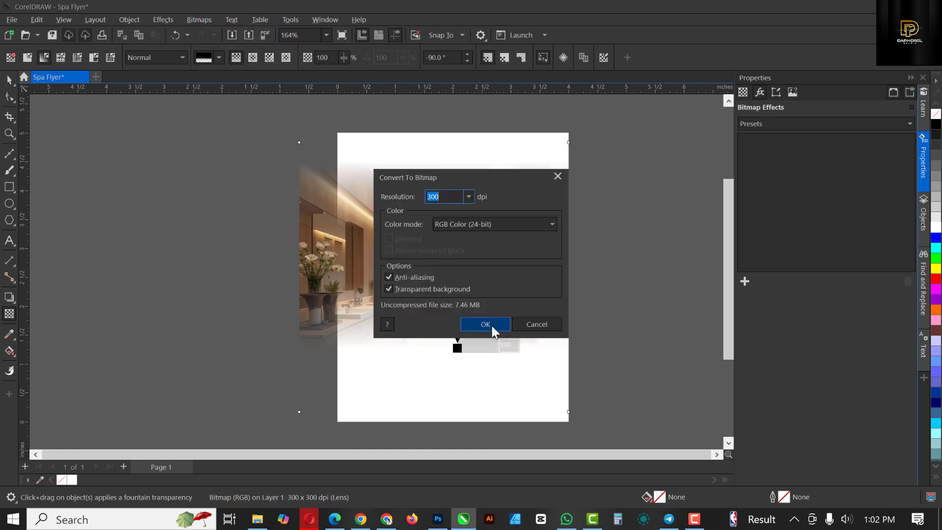
click(506, 325)
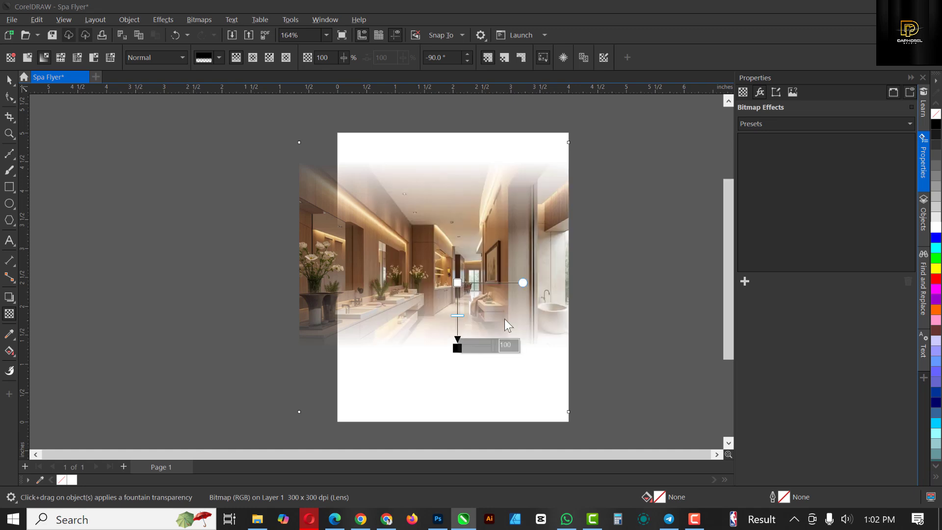
click(472, 177)
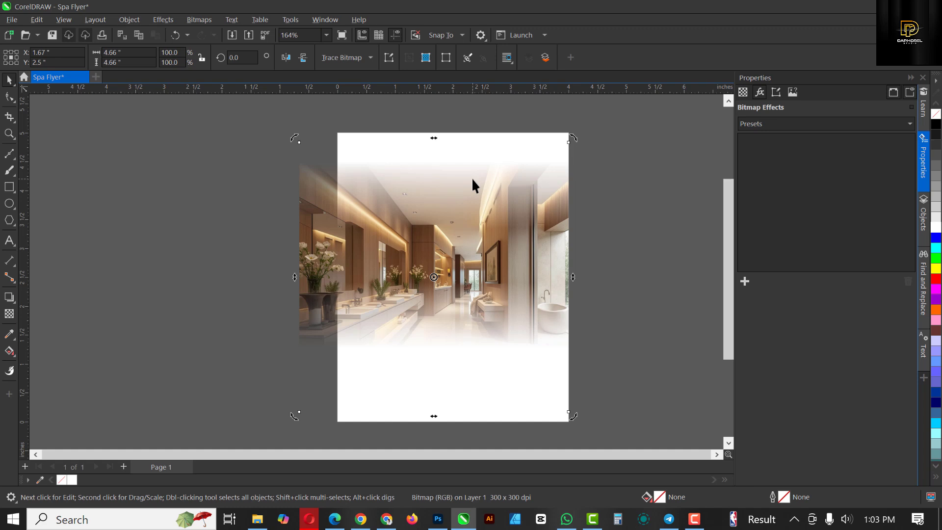
click(478, 216)
click(482, 213)
Step: Move the faded interior photo off the page and PowerClip it inside the white page rectangle
scroll(504, 218, down, 1)
drag(510, 226, 487, 218)
click(510, 267)
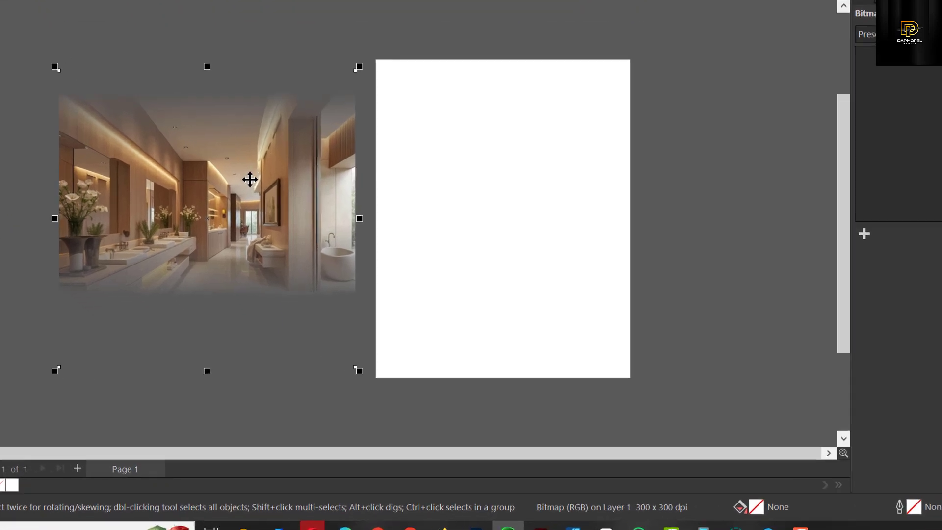
right_click(250, 179)
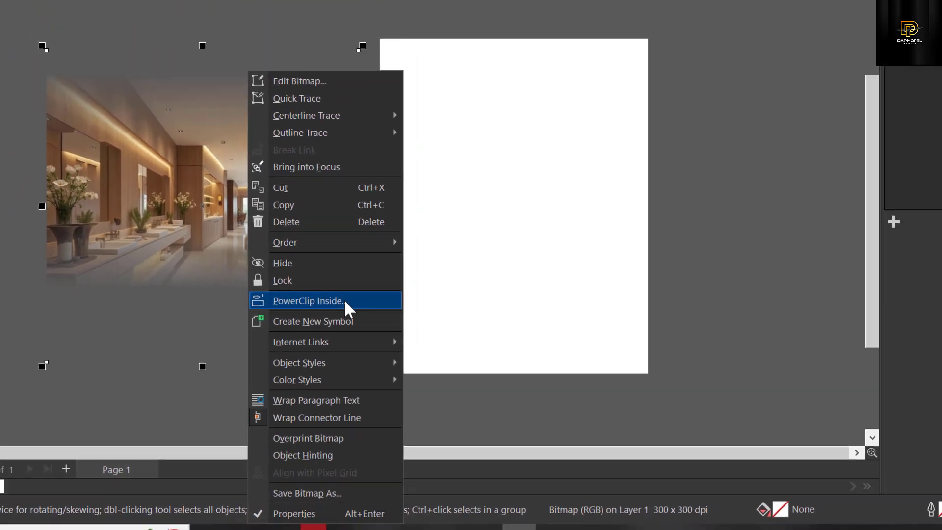
click(346, 297)
click(507, 143)
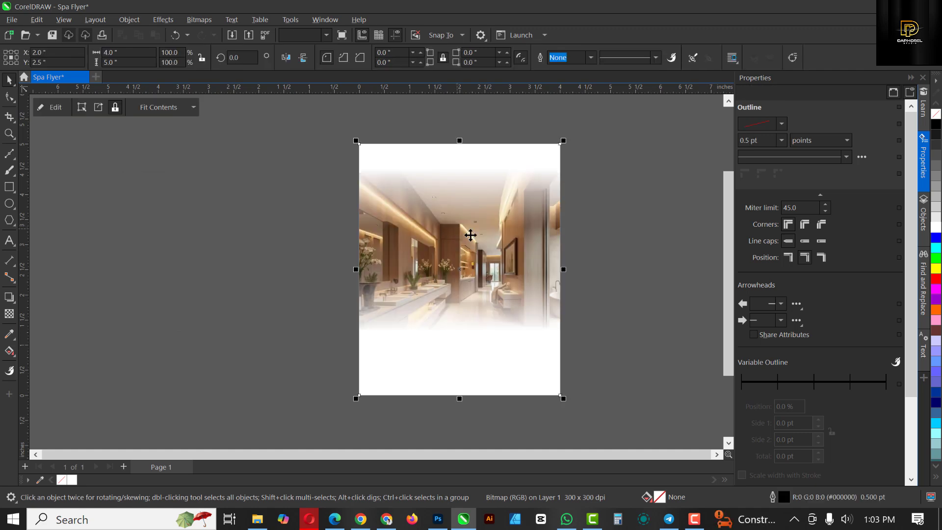
Step: Edit the PowerClip contents to shift the interior photo sideways and enlarge it to about 5.04 inches square
click(51, 107)
drag(491, 264, 474, 265)
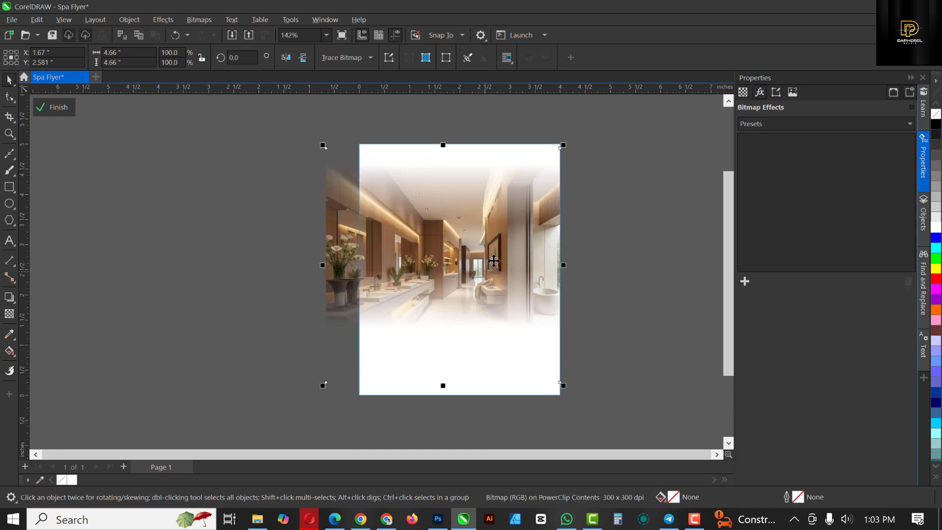
drag(563, 385, 568, 394)
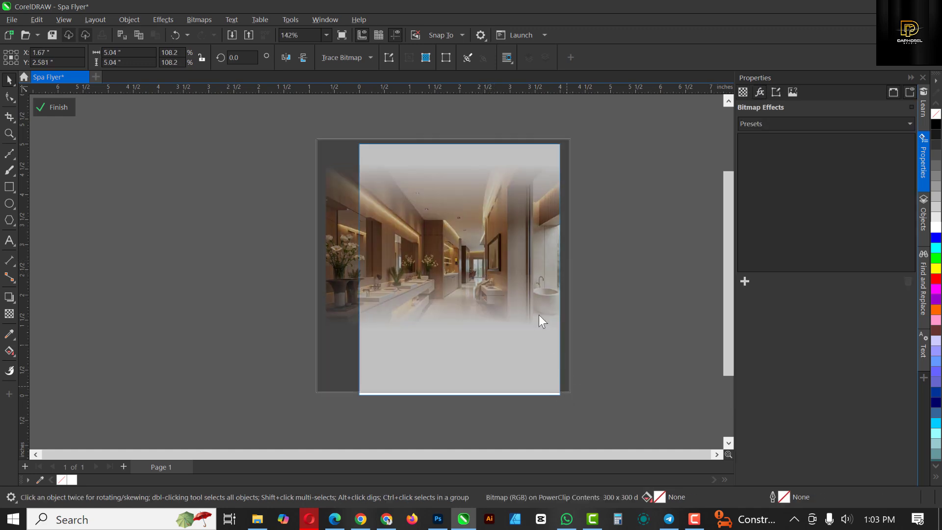
click(622, 248)
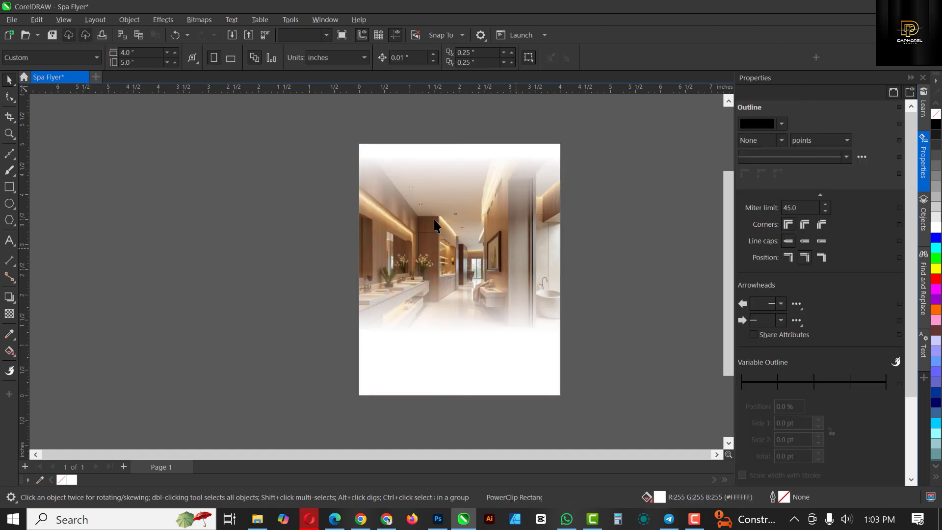
Step: Apply a Gaussian Blur with a radius of 5.0 to the interior photo inside the PowerClip and finish editing
click(434, 225)
key(shift+F2)
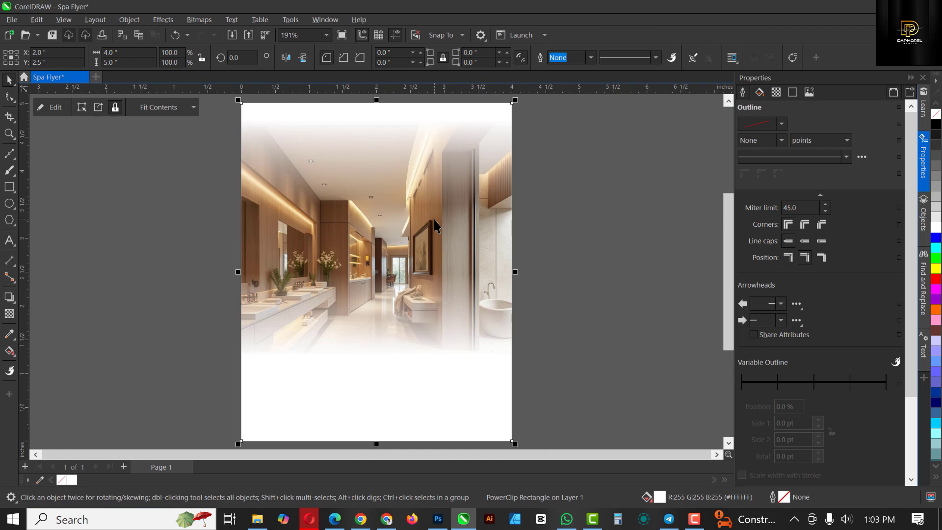
scroll(459, 194, down, 1)
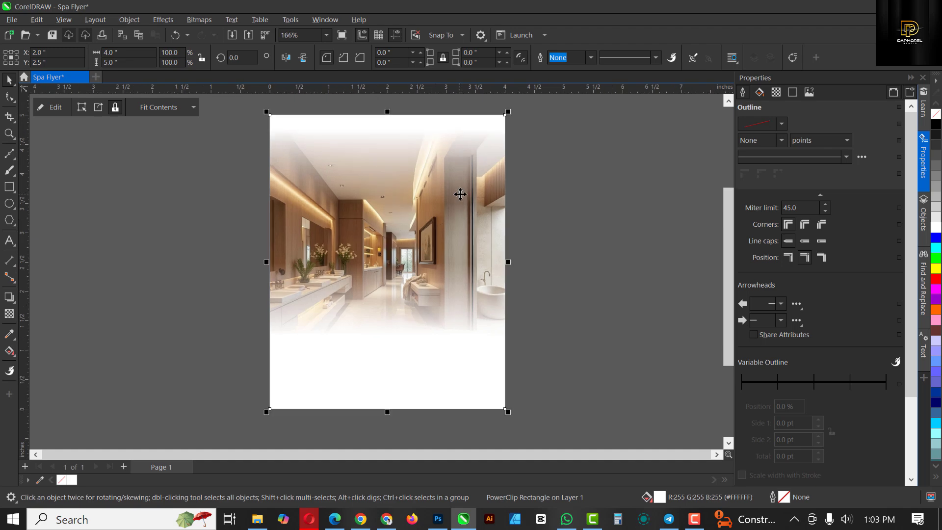
click(56, 109)
click(399, 217)
click(153, 20)
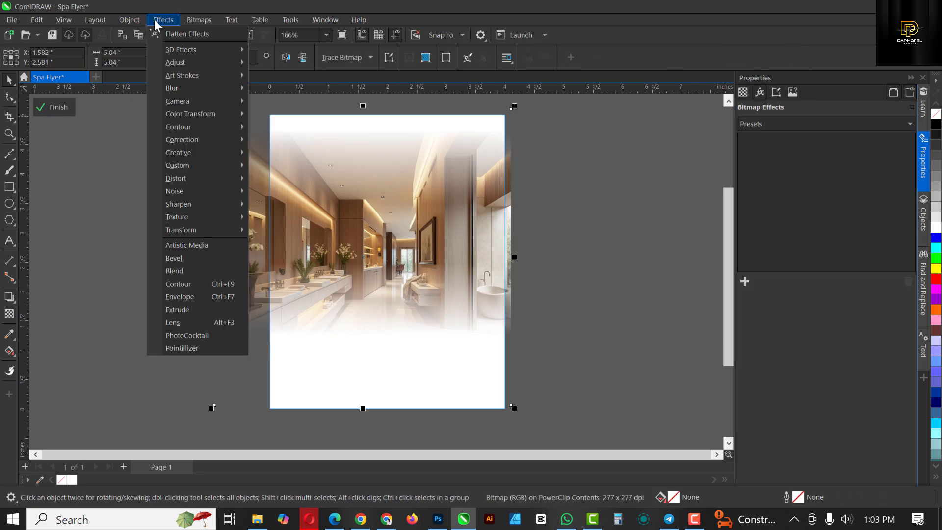
mouse_move(191, 92)
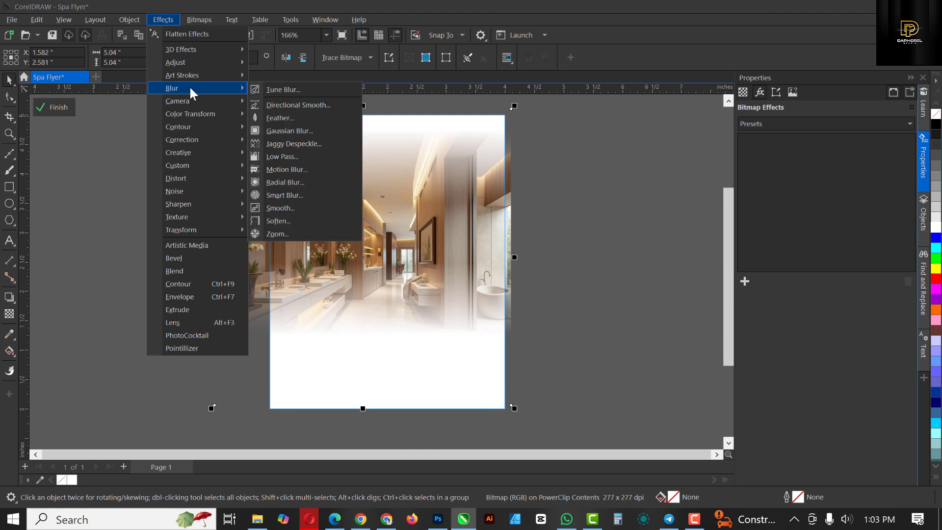
click(296, 133)
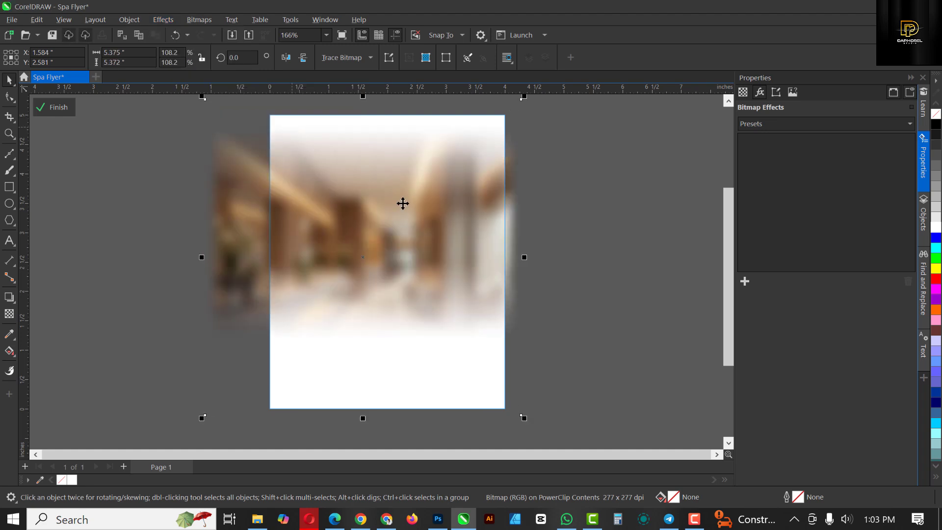
mouse_move(776, 324)
mouse_down()
mouse_move(757, 325)
mouse_move(766, 324)
mouse_up()
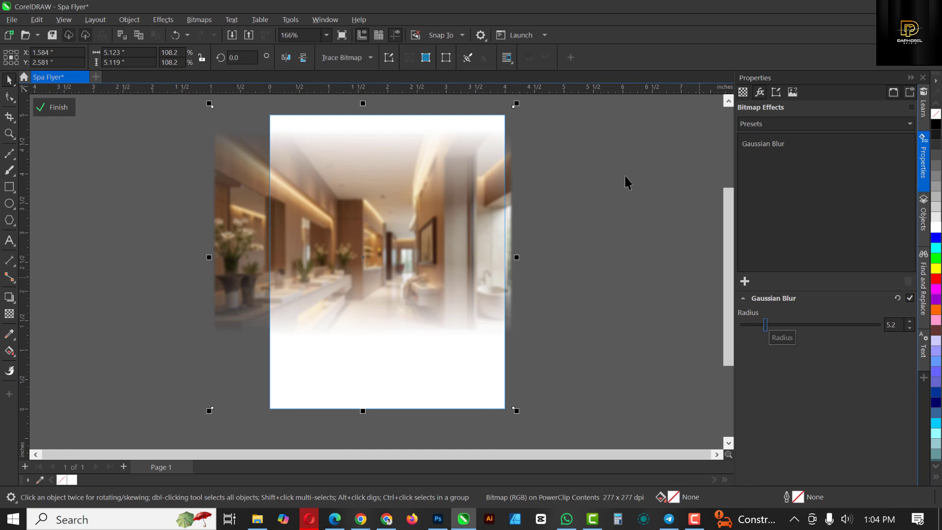
click(67, 109)
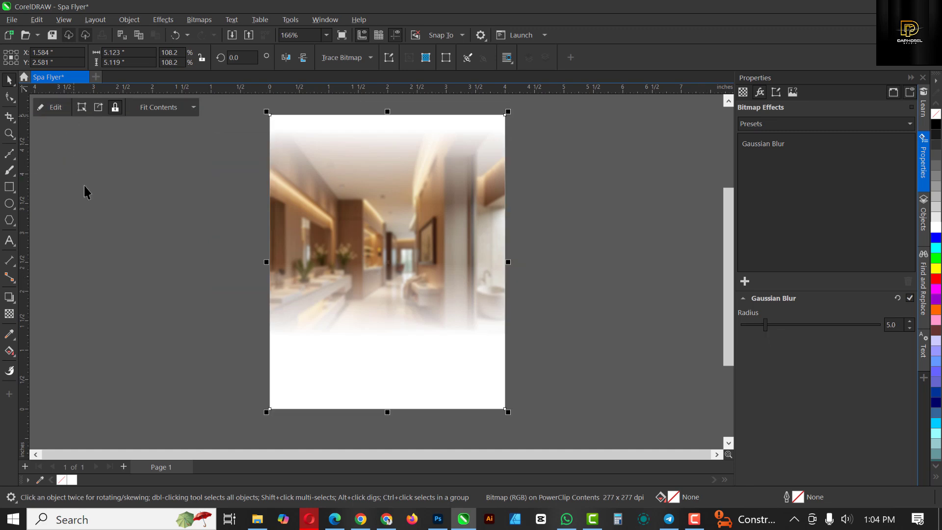
Step: Import the photo of the smiling woman in a towel, scale it to 4 inches square and center it on the page
click(382, 230)
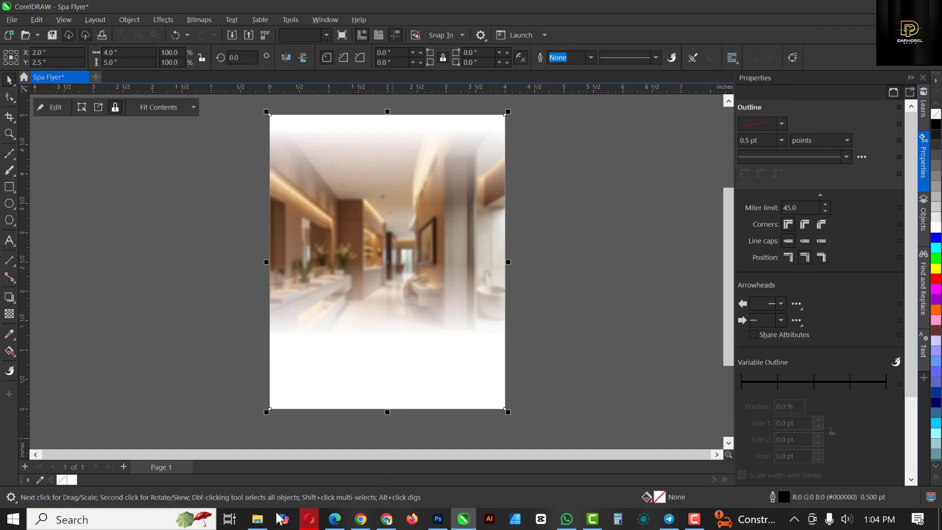
click(257, 518)
click(410, 120)
drag(409, 117, 178, 210)
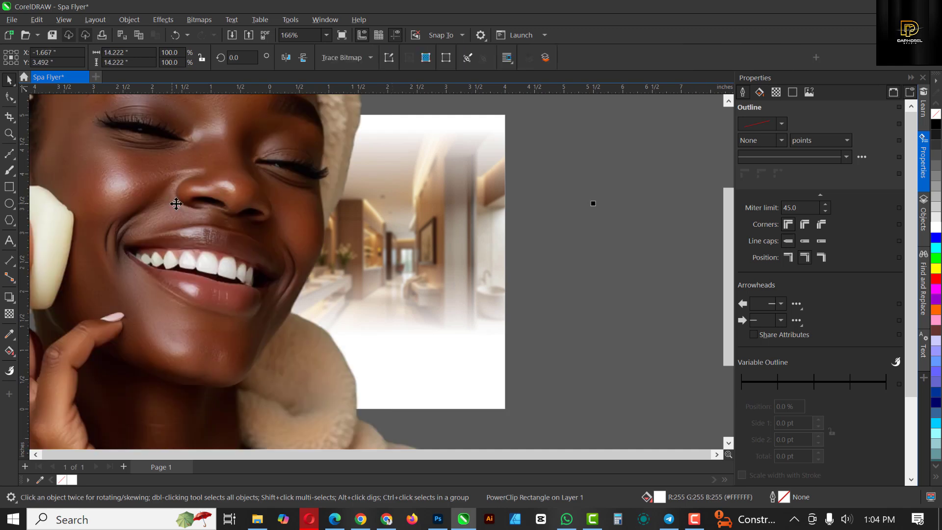
scroll(443, 350, down, 3)
drag(441, 332, 371, 261)
drag(328, 231, 395, 242)
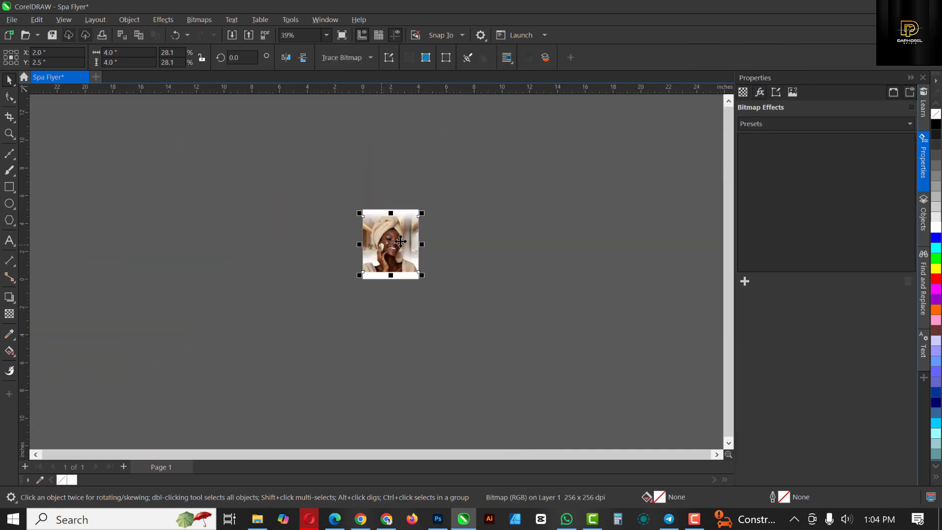
Step: Move the woman's photo to the upper part of the page, centered horizontally, and scale it to about 3.96 inches square
scroll(395, 243, up, 4)
drag(470, 348, 439, 328)
drag(389, 275, 389, 233)
drag(450, 267, 466, 315)
key(Escape)
click(458, 317)
drag(398, 275, 401, 270)
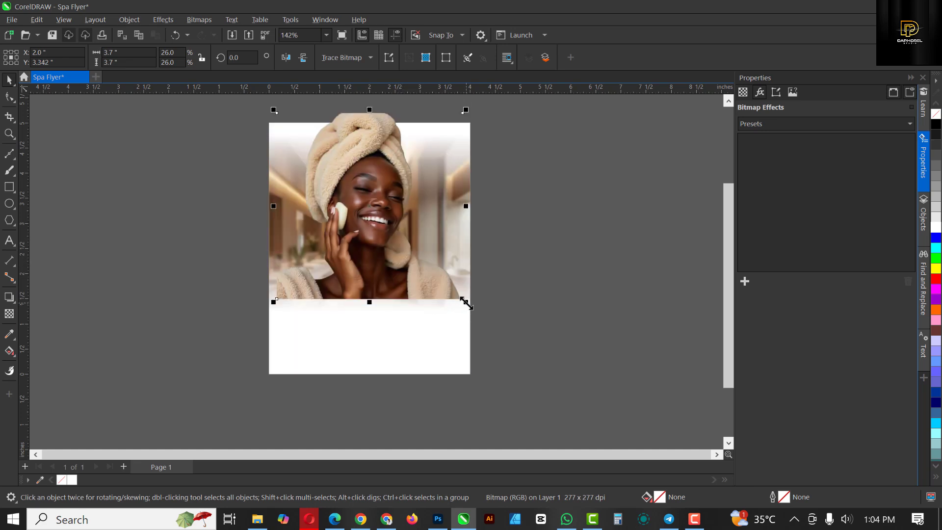
drag(465, 302, 474, 309)
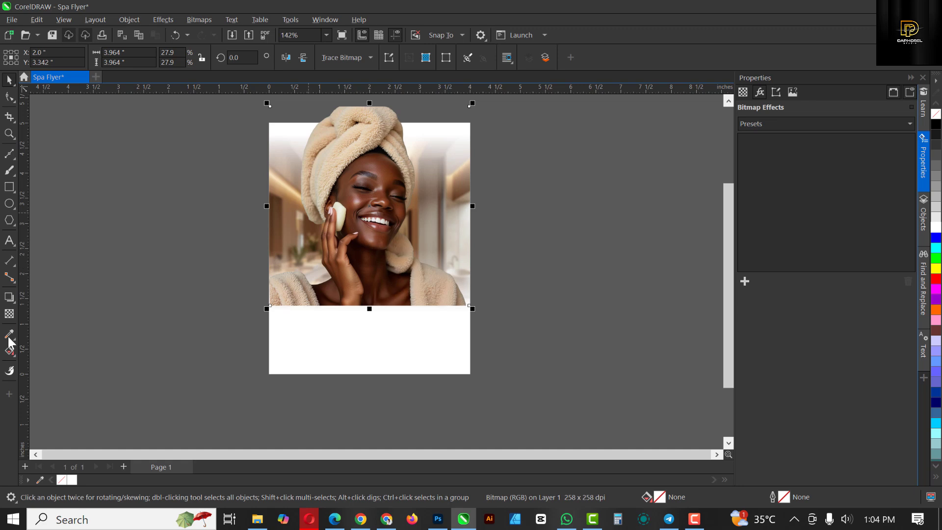
Step: Apply a vertical linear transparency that fades out the lower edge of the woman's photo
click(9, 315)
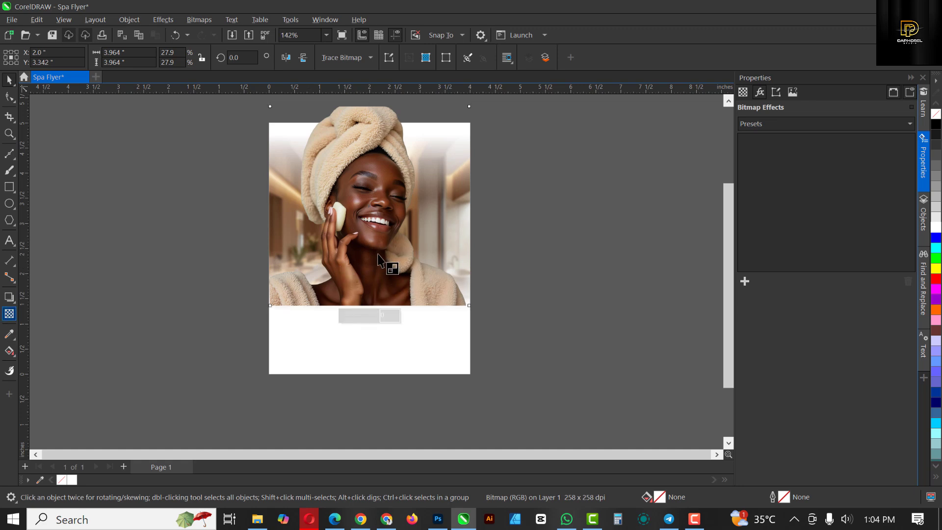
drag(375, 250, 375, 300)
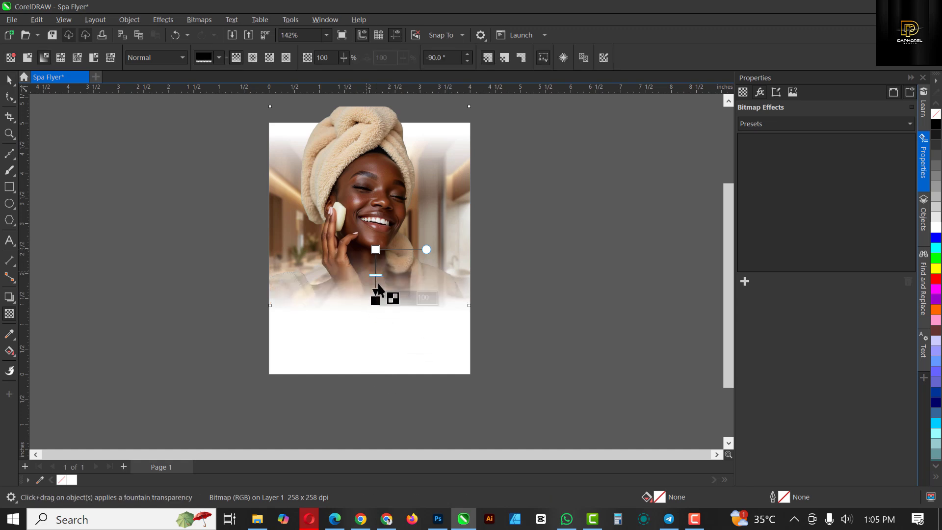
drag(375, 249, 373, 260)
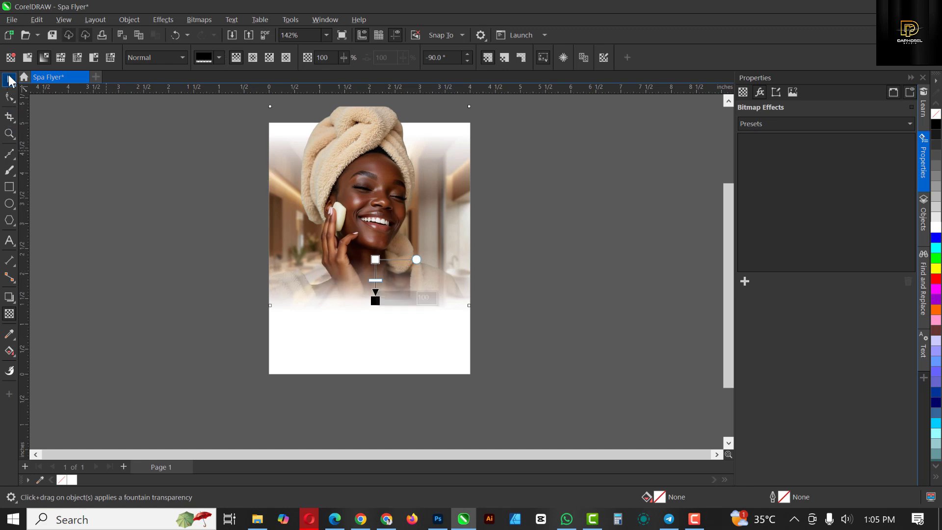
Step: Cut the woman's photo, paste it into the page rectangle's PowerClip, shift it slightly right to X about 2.16 inches and finish editing
click(9, 80)
click(366, 206)
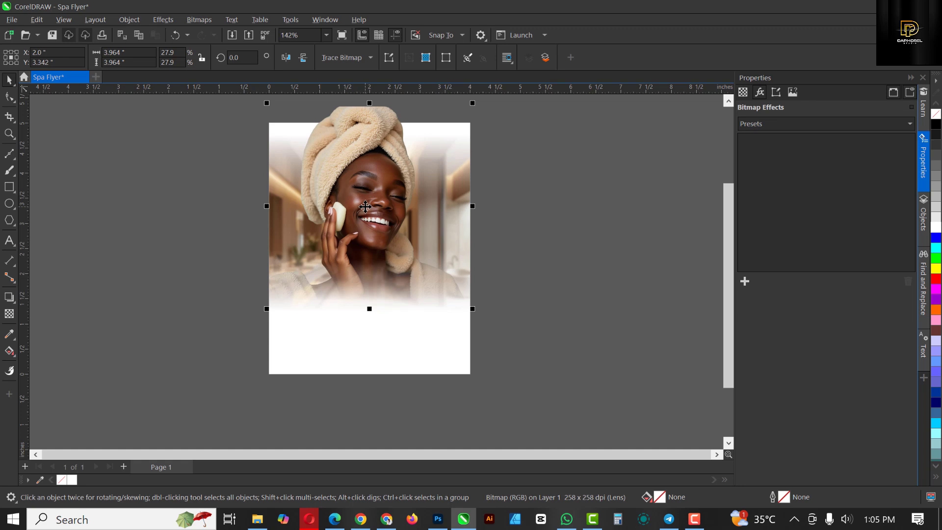
key(Delete)
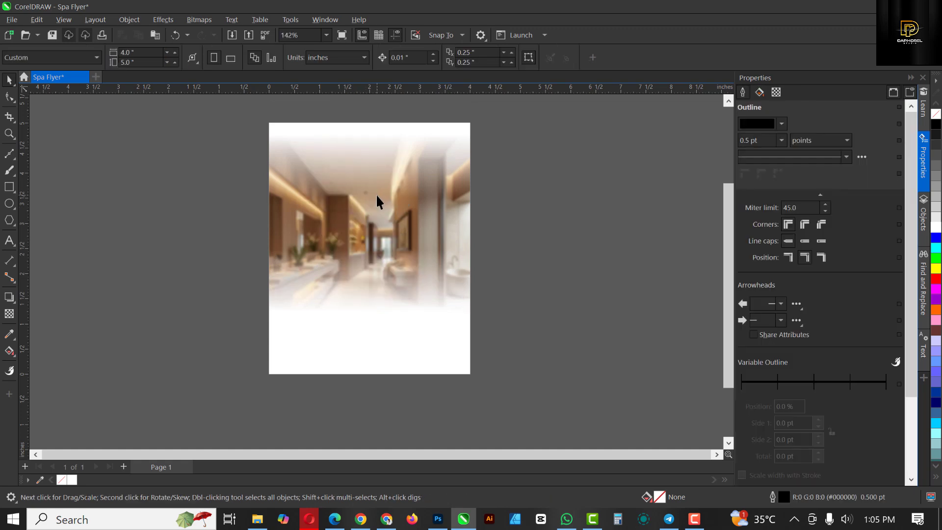
click(376, 195)
click(377, 196)
key(ctrl+v)
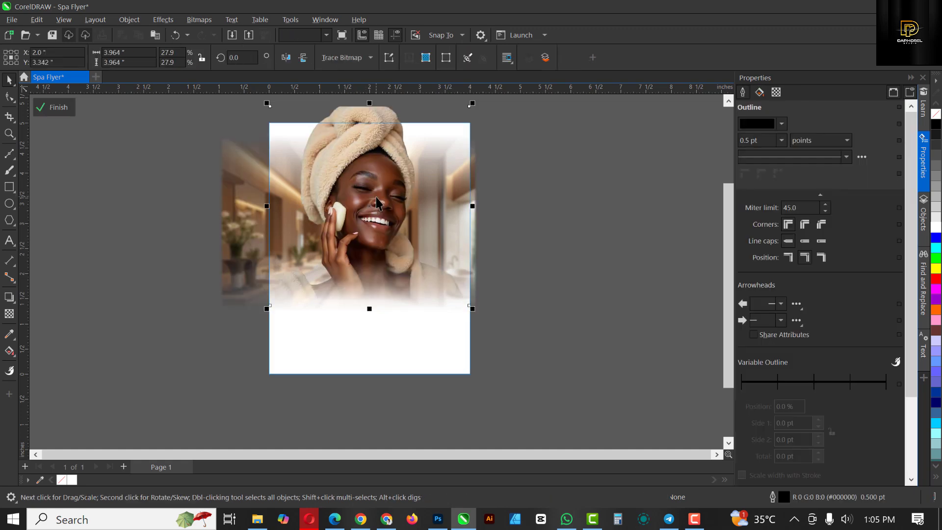
drag(371, 219, 376, 226)
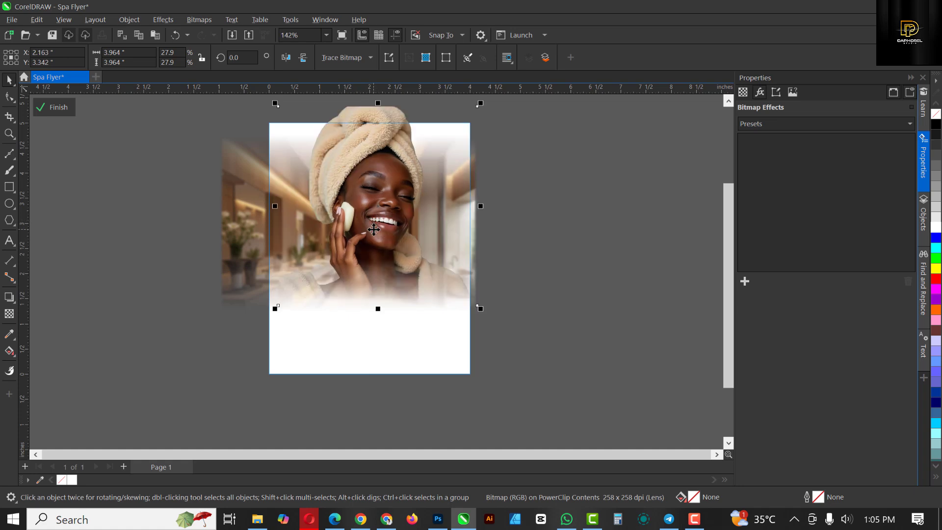
click(608, 227)
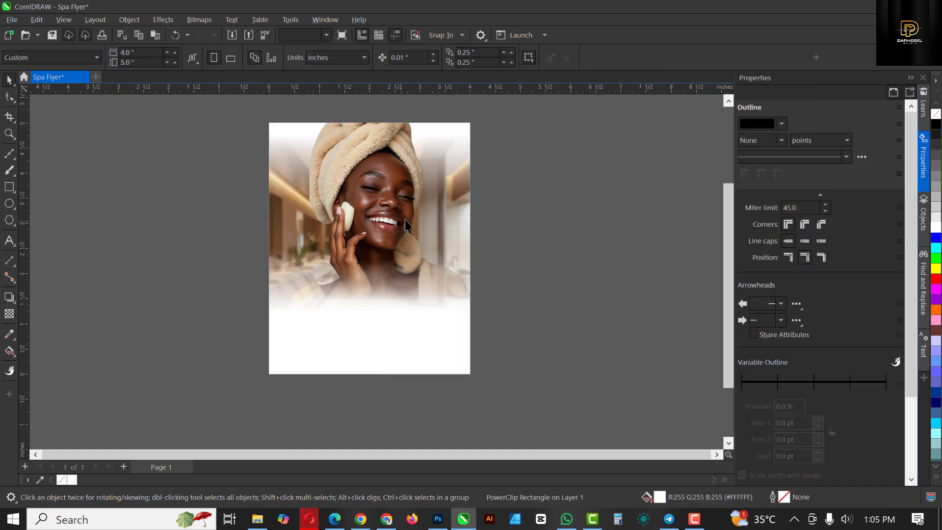
Step: Fill the PowerClip page rectangle with green and mix in black to darken it to #00A700
click(402, 227)
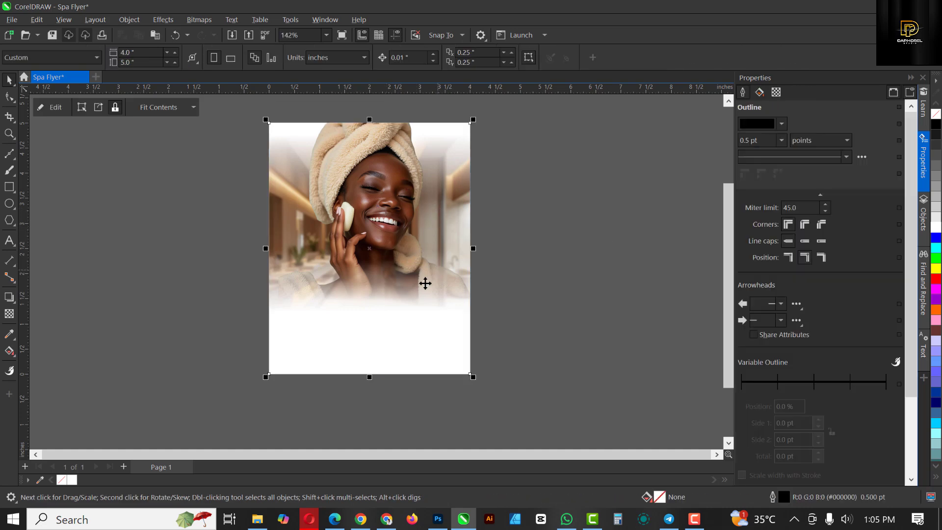
click(938, 260)
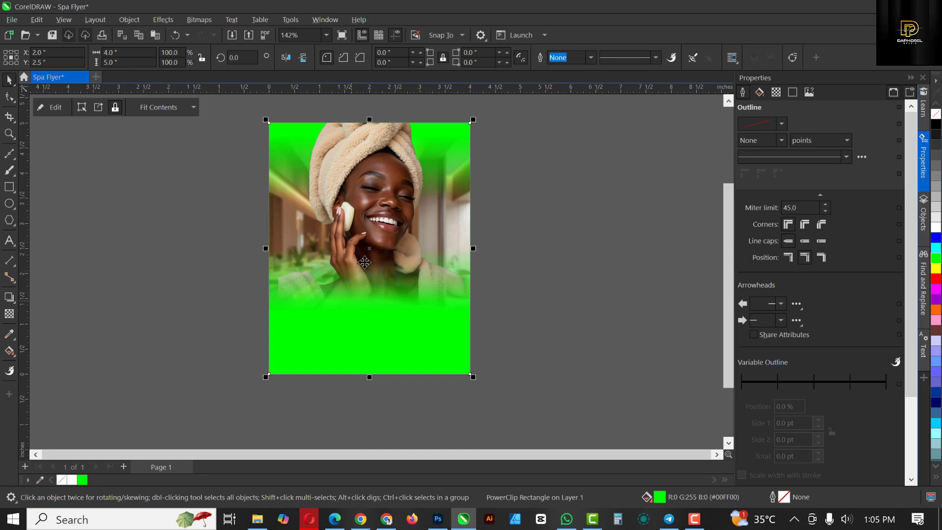
click(389, 167)
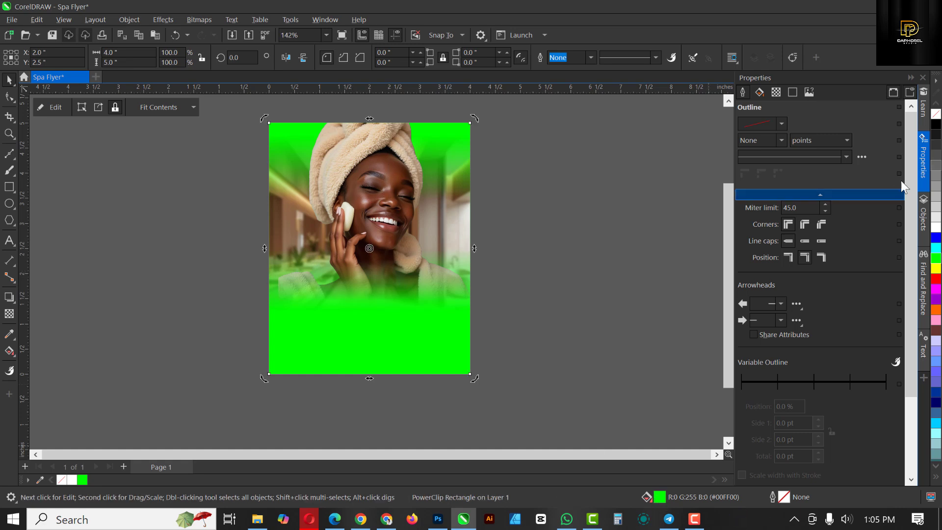
ctrl+click(938, 128)
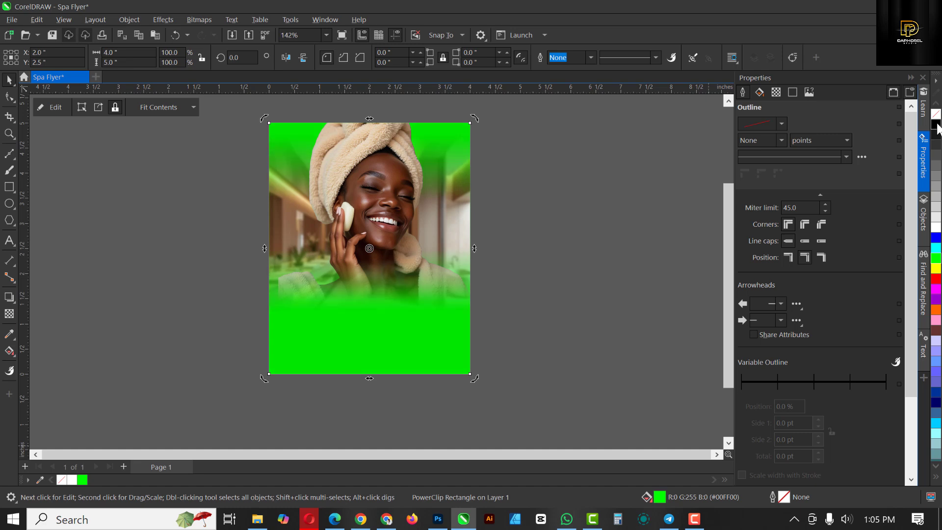
ctrl+click(938, 128)
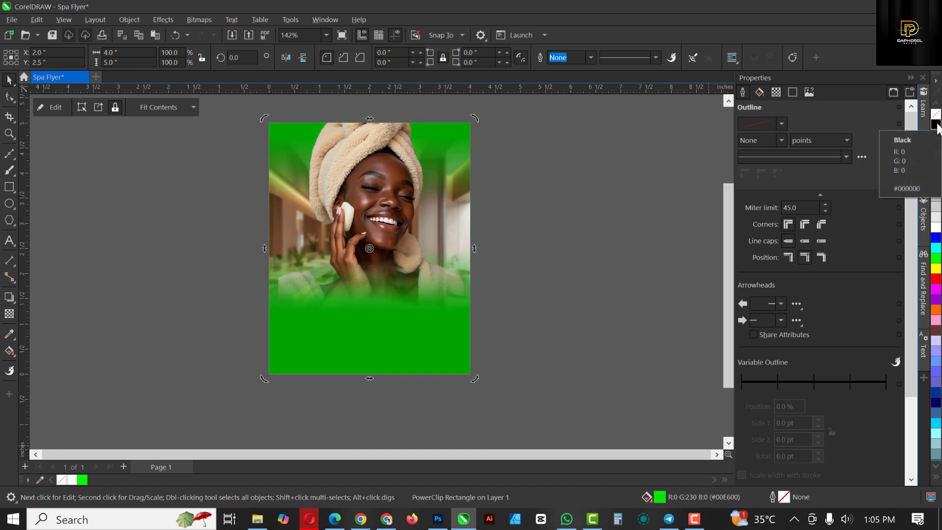
ctrl+click(936, 128)
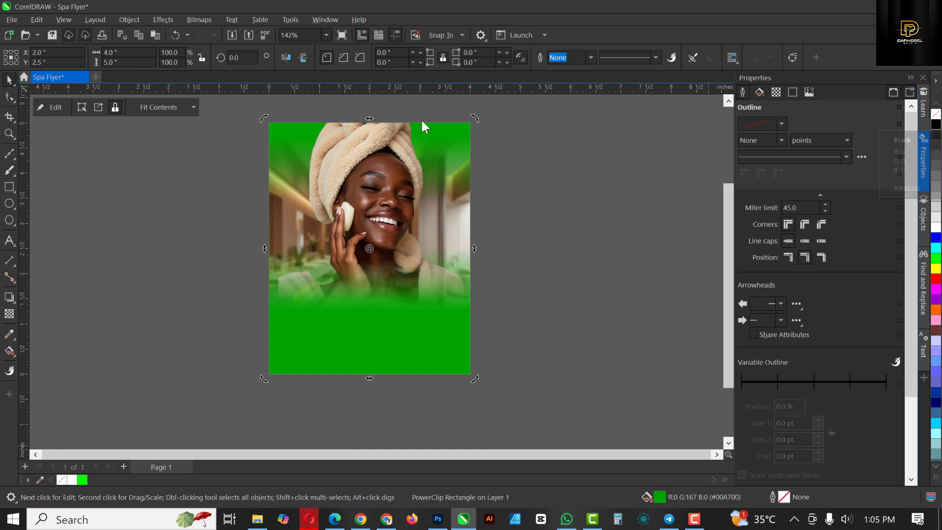
click(425, 204)
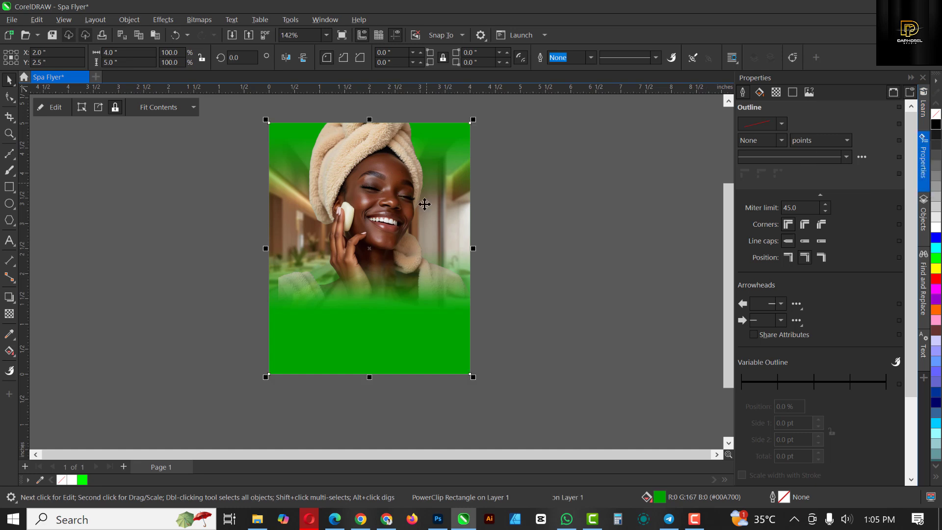
click(559, 237)
click(342, 254)
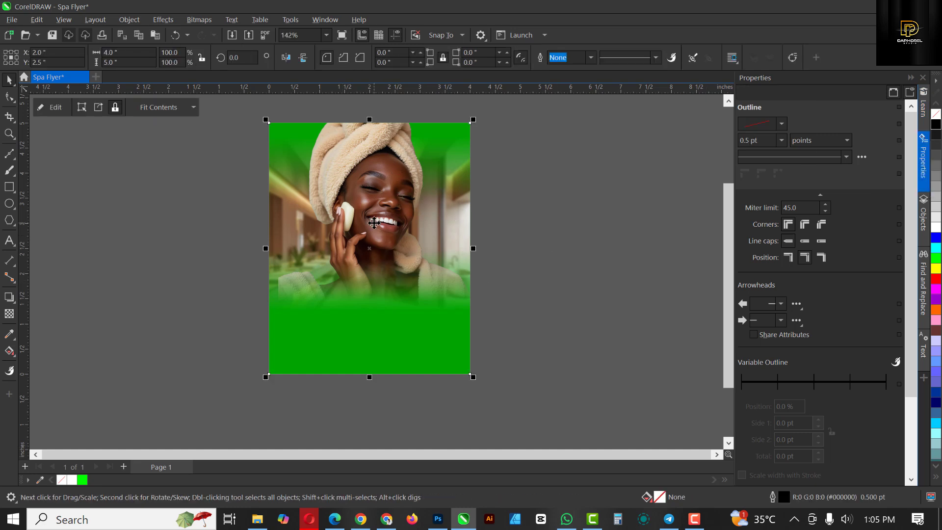
scroll(374, 222, up, 1)
scroll(357, 227, up, 1)
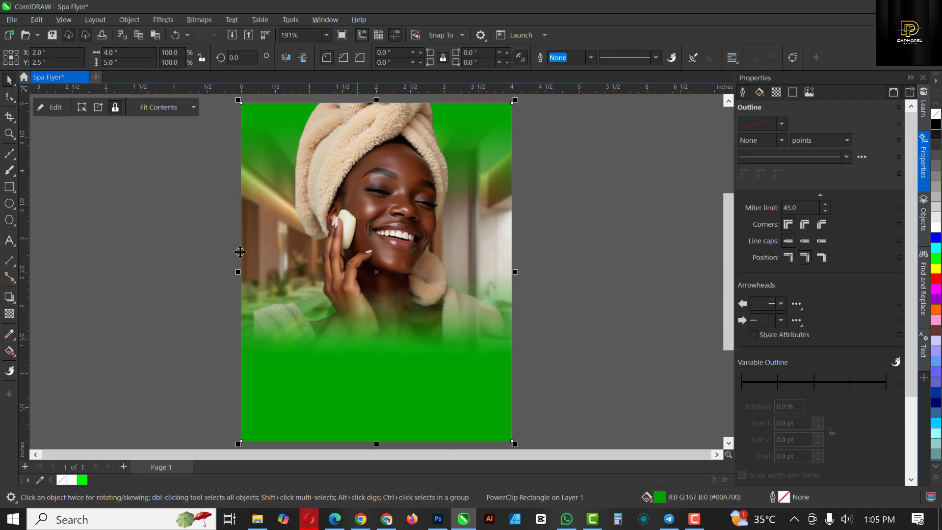
click(80, 177)
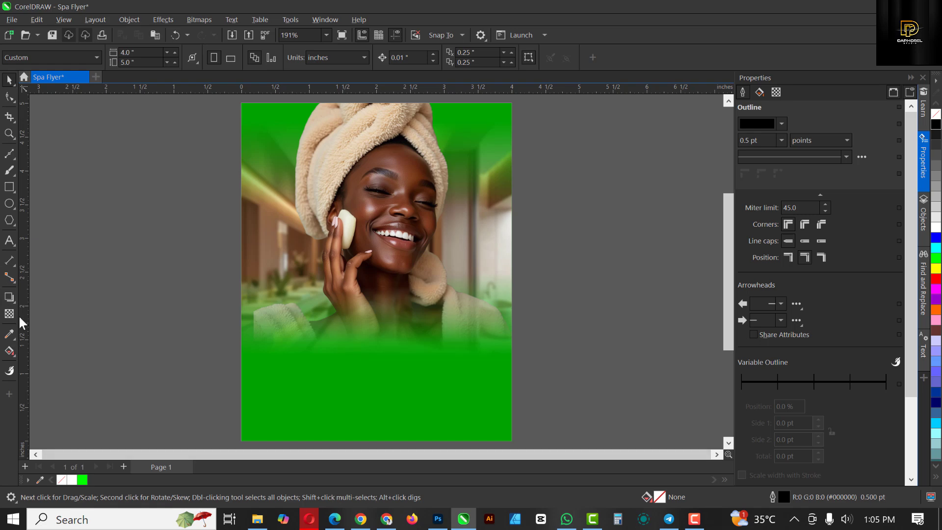
Step: Add the artistic text "Mida's" over the faded lower part of the woman's photo
click(9, 240)
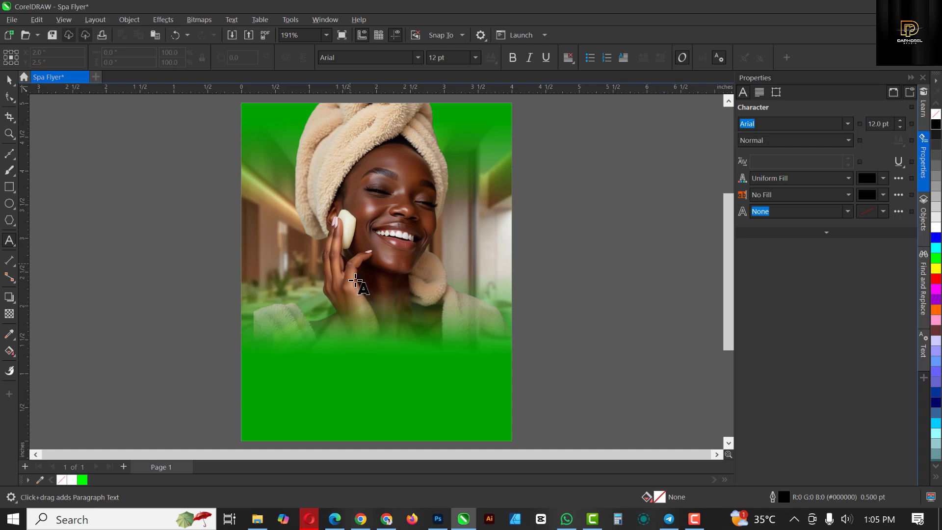
click(369, 380)
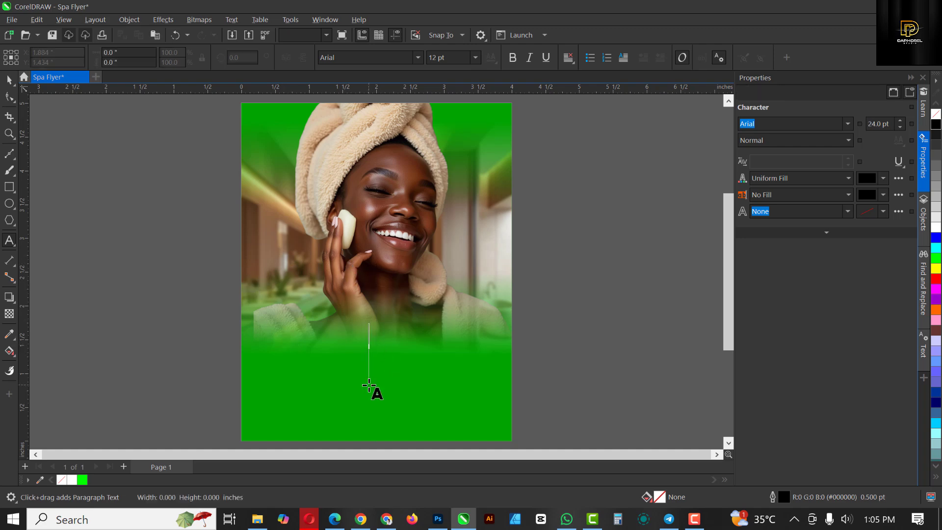
text(Midas)
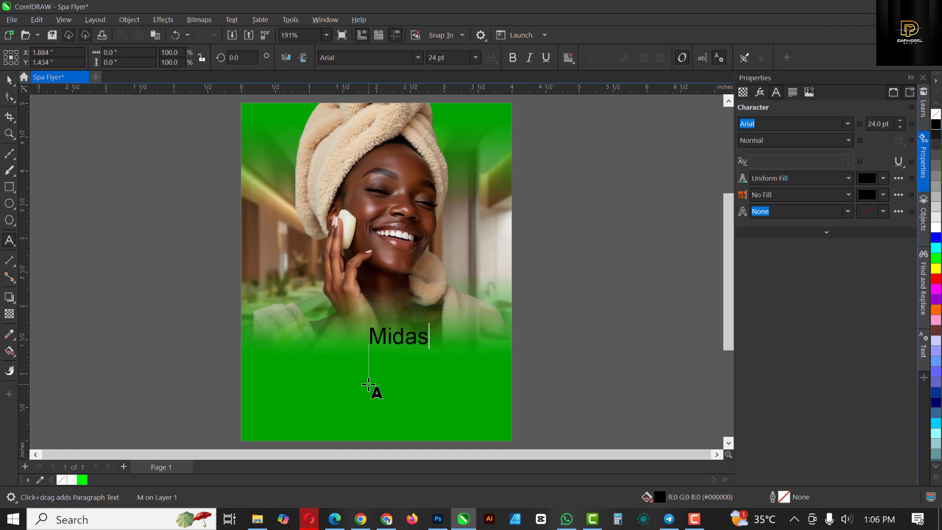
key(BackSpace)
text('s)
key(ctrl+space)
Step: Format "Mida's" in white Arsenica Trial Bold, tighten its letter spacing and scale it to about 39.8 pt
click(417, 58)
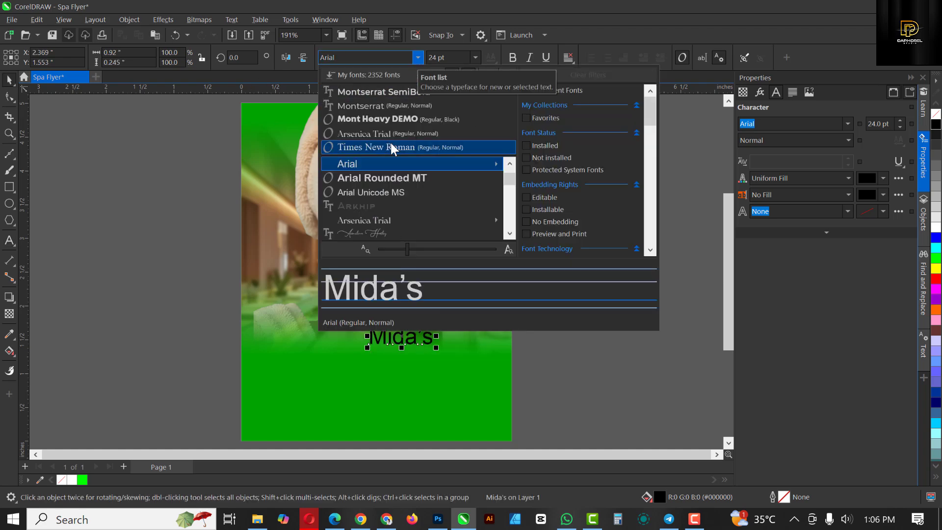
key(Escape)
drag(445, 354, 469, 343)
key(F10)
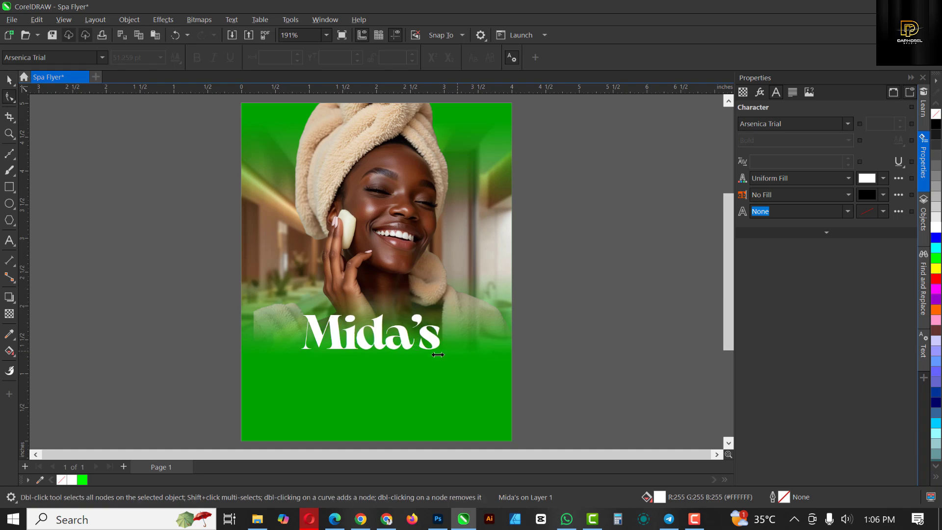
drag(416, 342, 419, 360)
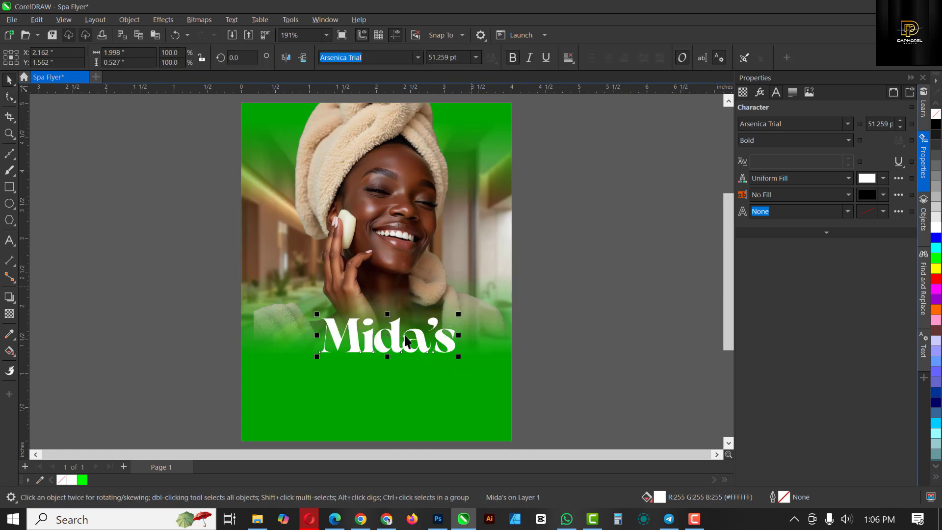
drag(458, 358, 392, 371)
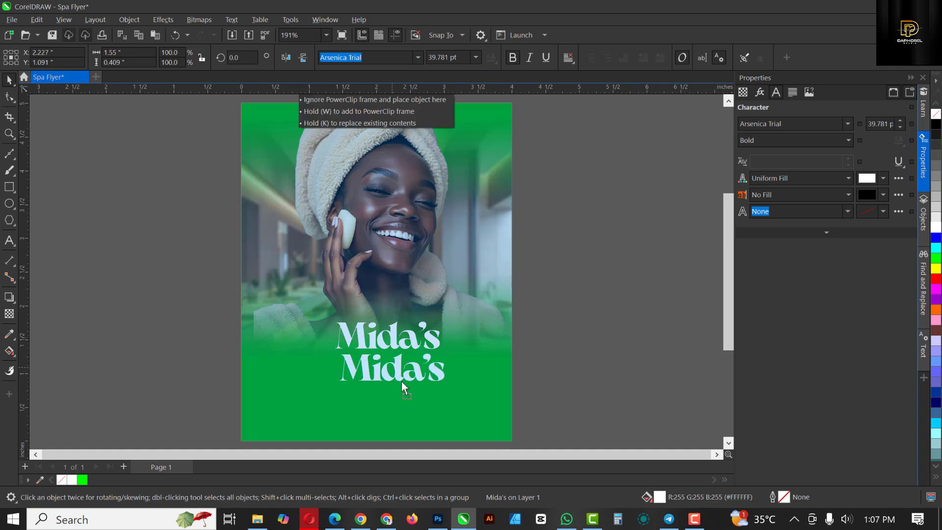
Step: Change the copy of the text below "Mida's" to "glamhouse", scale it to about 1.49 inches wide and tuck it closely underneath
double_click(376, 343)
text(glamhouse)
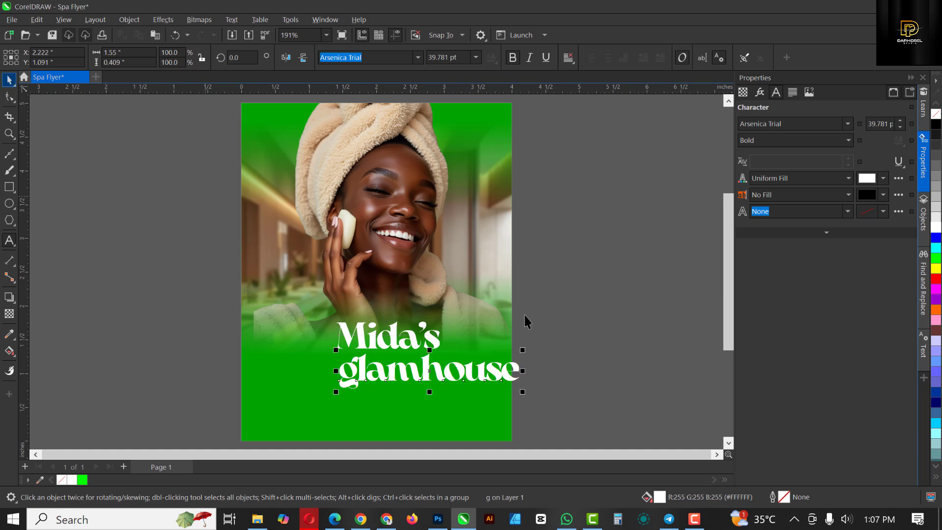
drag(523, 391, 444, 384)
scroll(444, 385, up, 4)
click(387, 358)
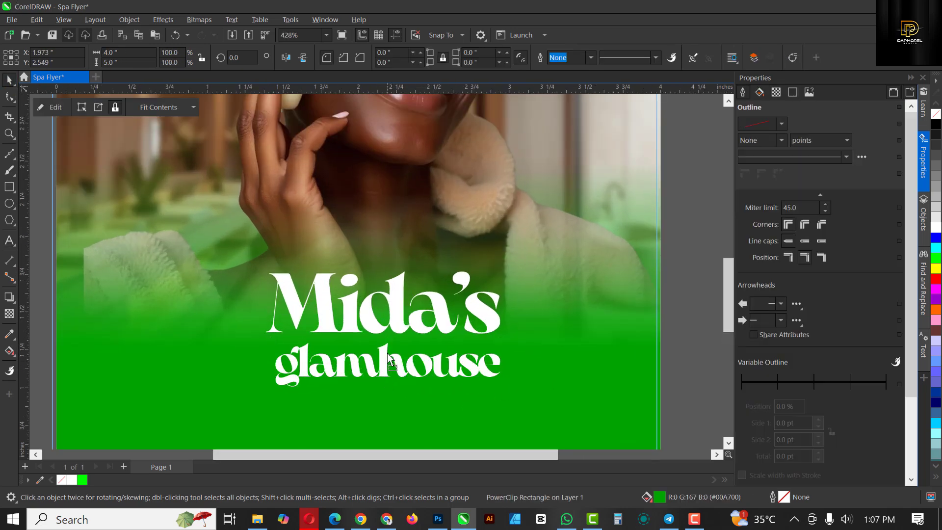
mouse_move(388, 350)
mouse_down()
mouse_move(403, 384)
mouse_move(400, 347)
mouse_up()
key(ctrl+z)
click(404, 357)
scroll(416, 389, down, 2)
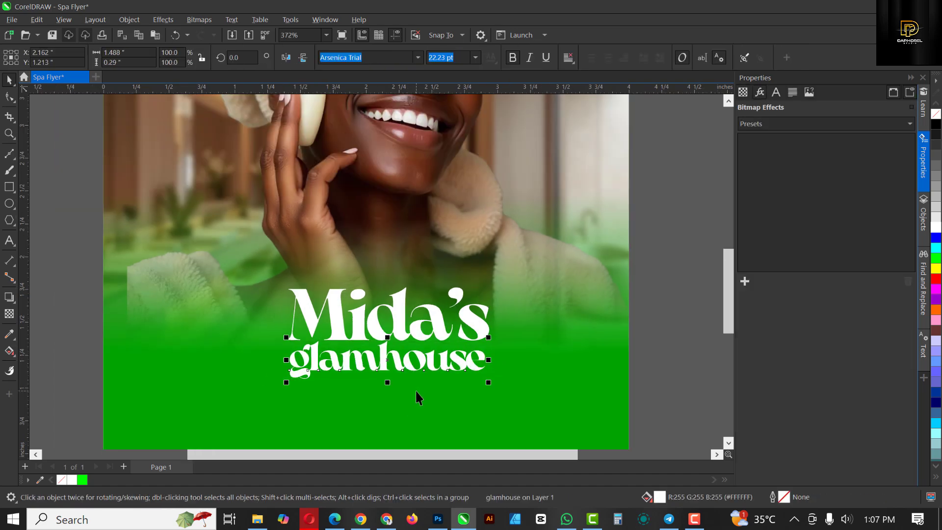
Step: Center both text lines horizontally on the page and scale them together to about 2.44 × 1.1 inches
scroll(559, 345, down, 3)
shift+click(371, 314)
scroll(452, 350, up, 1)
mouse_move(452, 350)
mouse_down()
mouse_move(473, 374)
mouse_move(435, 357)
mouse_up()
scroll(469, 349, down, 1)
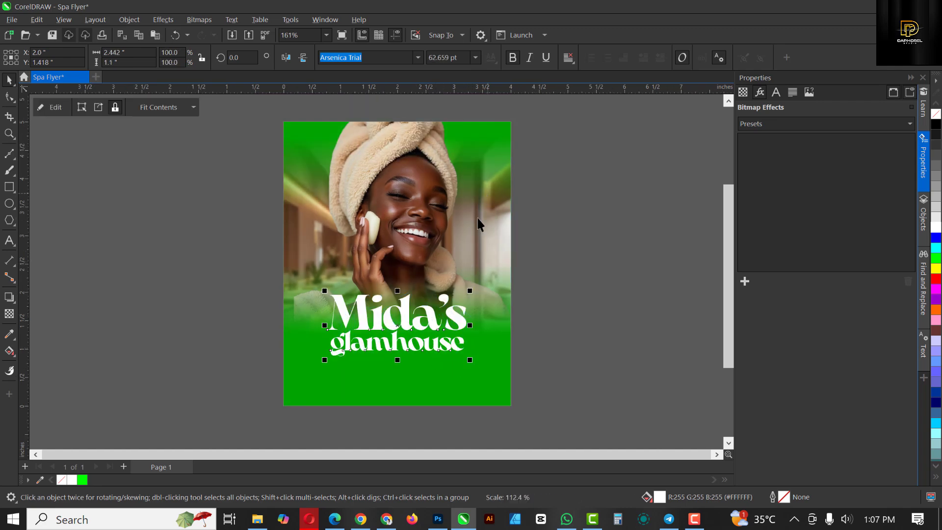
Step: Group "Mida's" and "glamhouse" and move the group off the page to its left
right_click(377, 311)
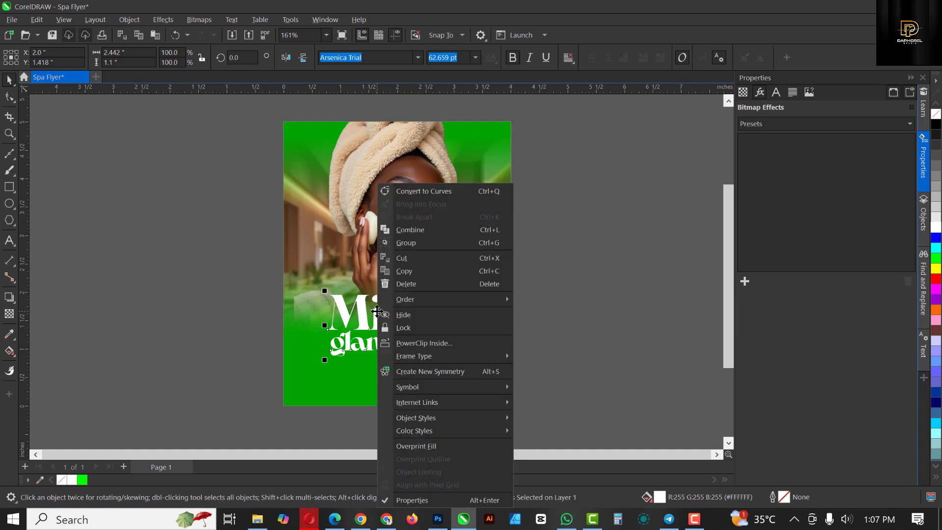
click(414, 245)
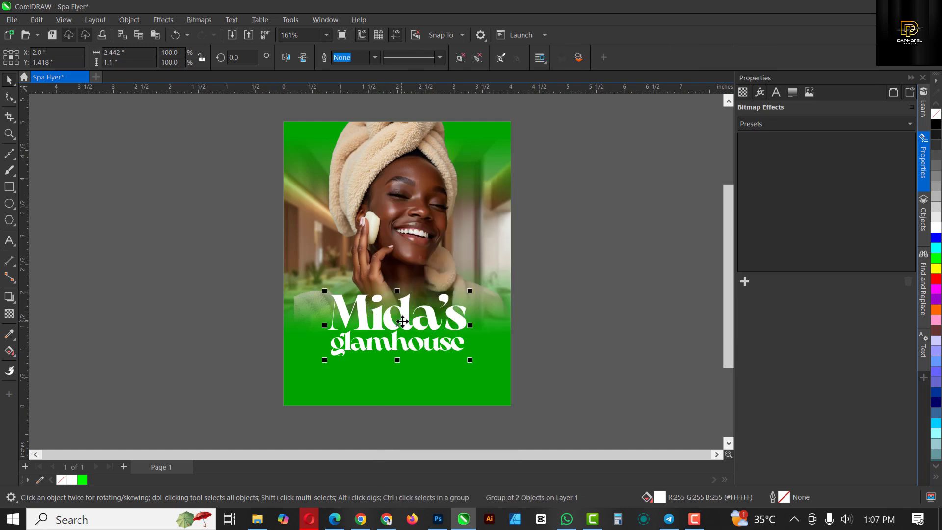
drag(403, 322, 135, 253)
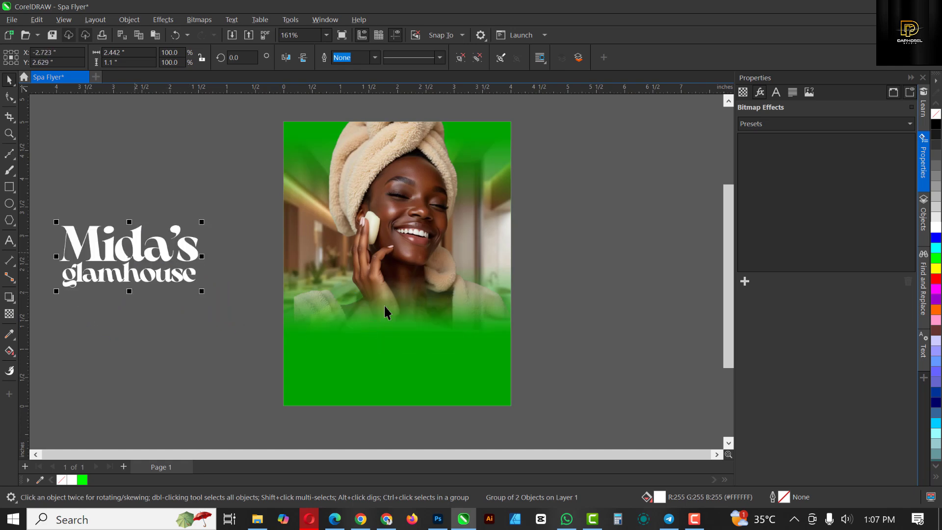
click(480, 245)
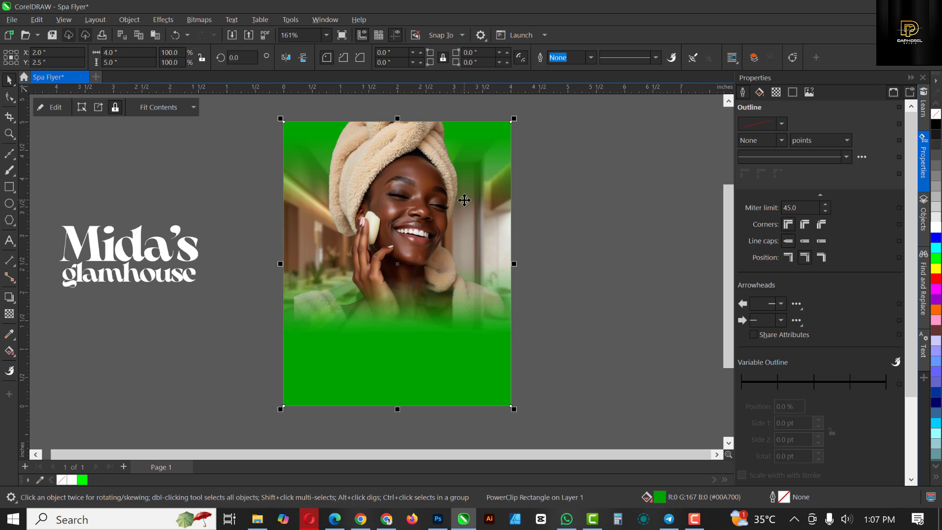
Step: Give the flyer background a vertical fountain fill from green near the lower part to white above, then raise the green end slightly
key(g)
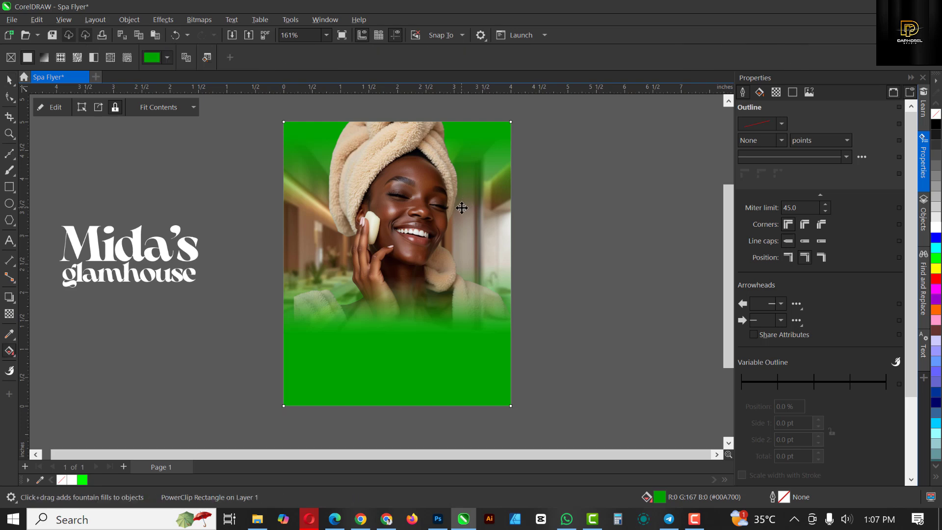
drag(410, 338, 418, 156)
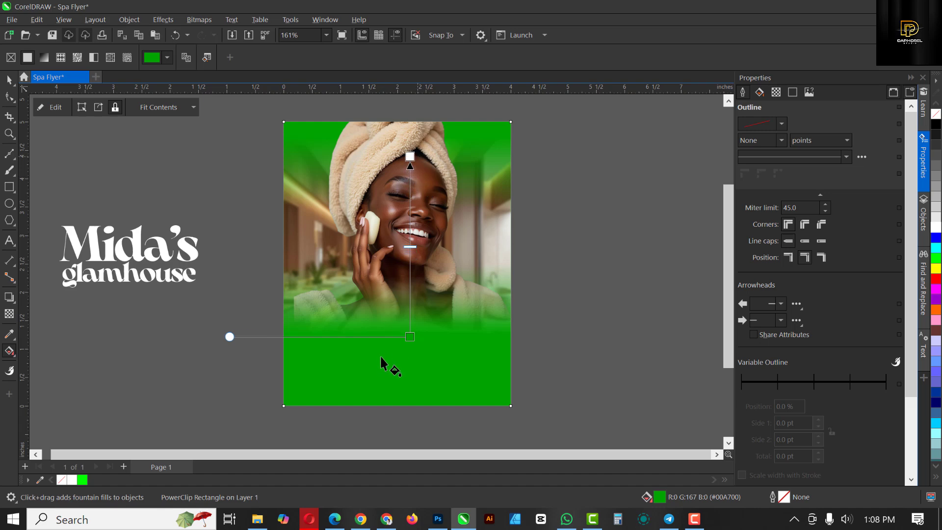
click(602, 268)
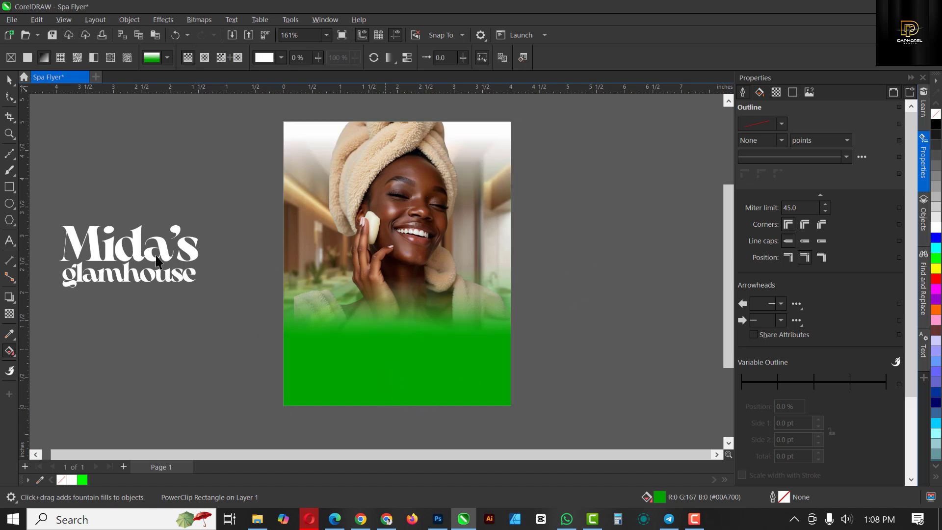
key(space)
click(157, 260)
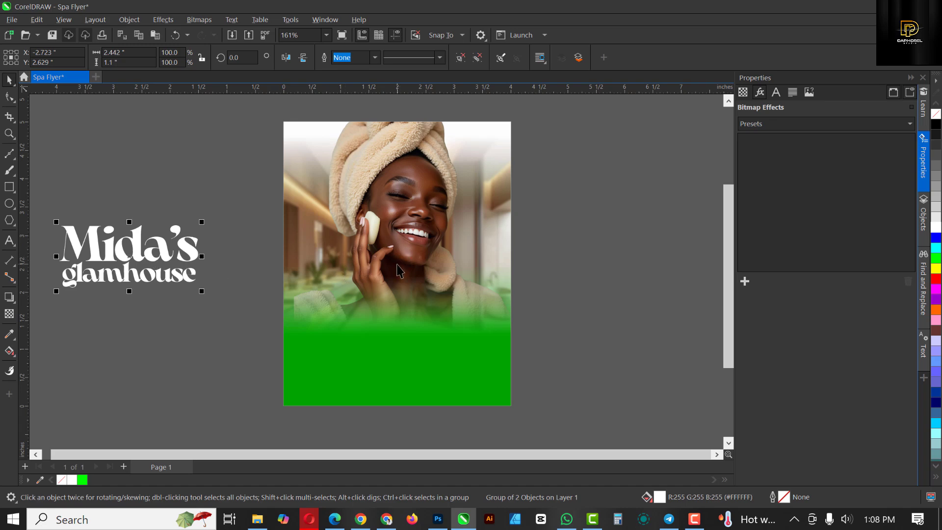
click(461, 342)
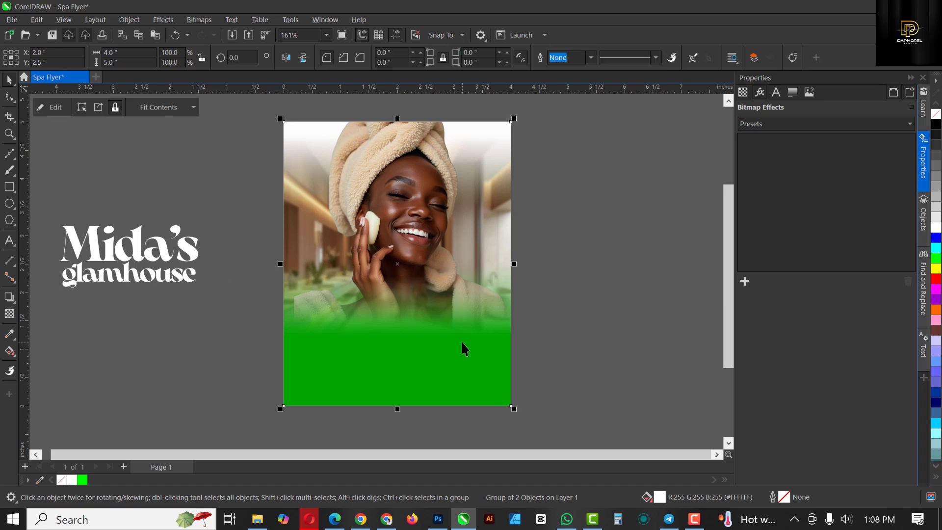
key(space)
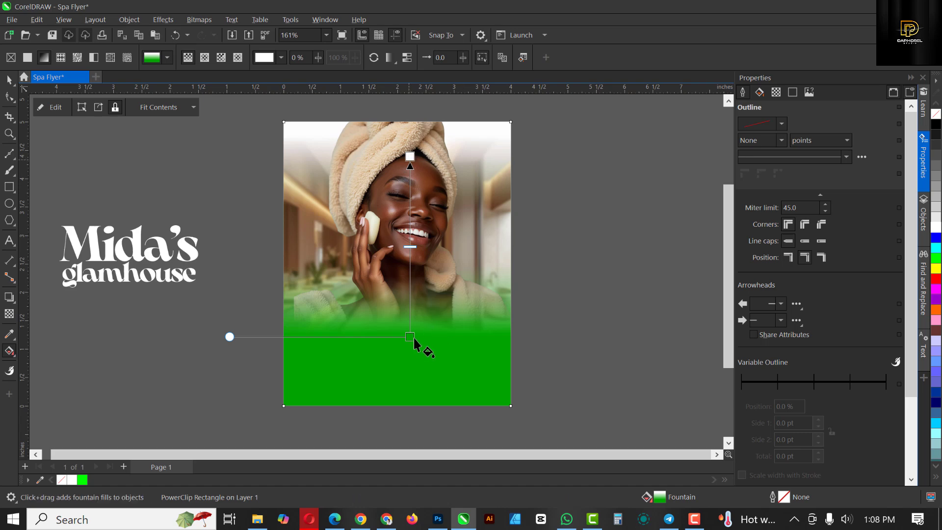
drag(411, 335, 410, 311)
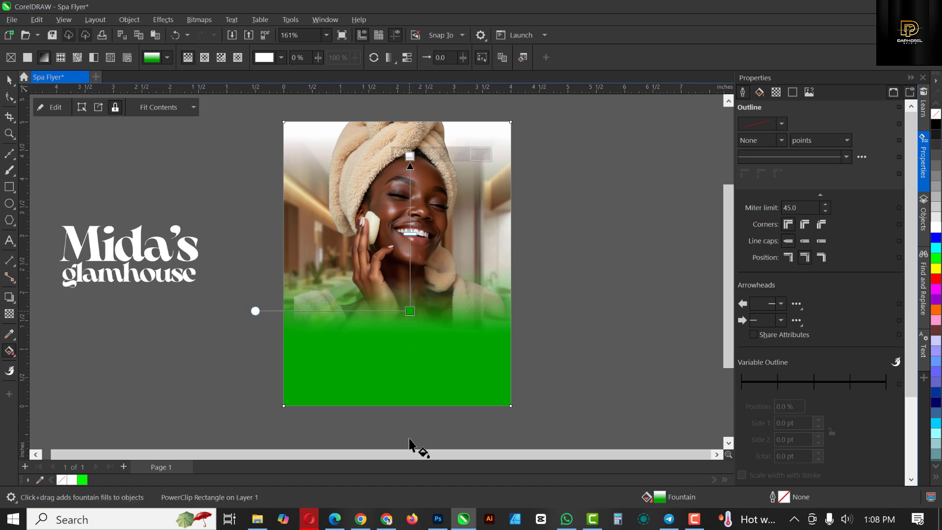
click(572, 319)
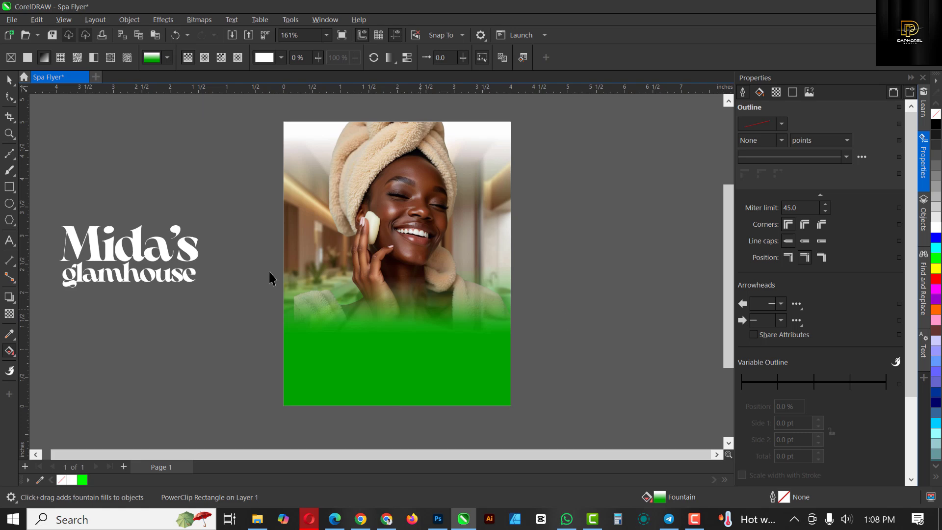
Step: Strengthen the Gaussian Blur on the interior photo inside the PowerClip and finish editing its contents
key(space)
click(301, 201)
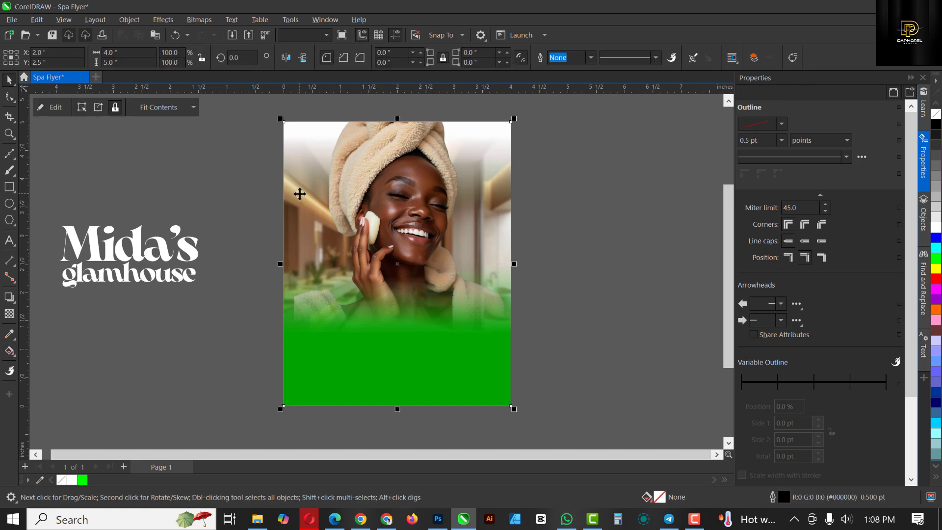
ctrl+click(493, 141)
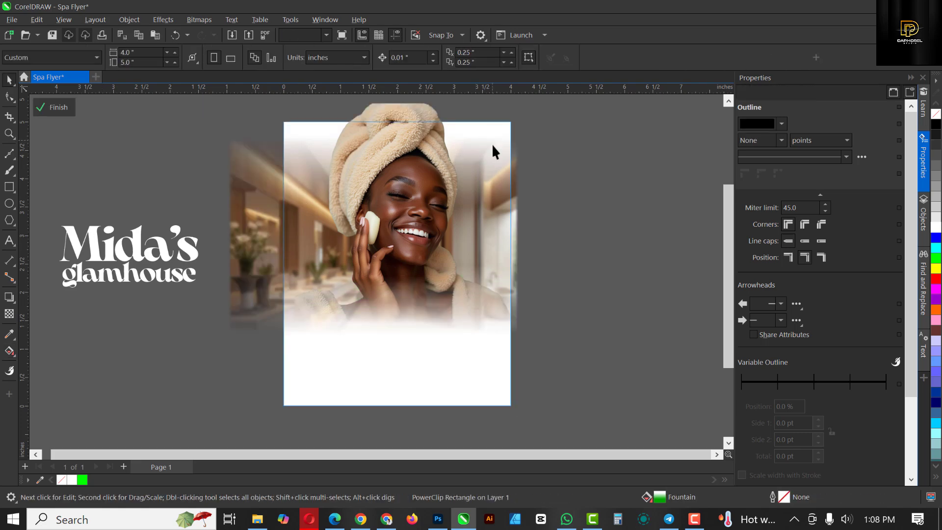
click(258, 177)
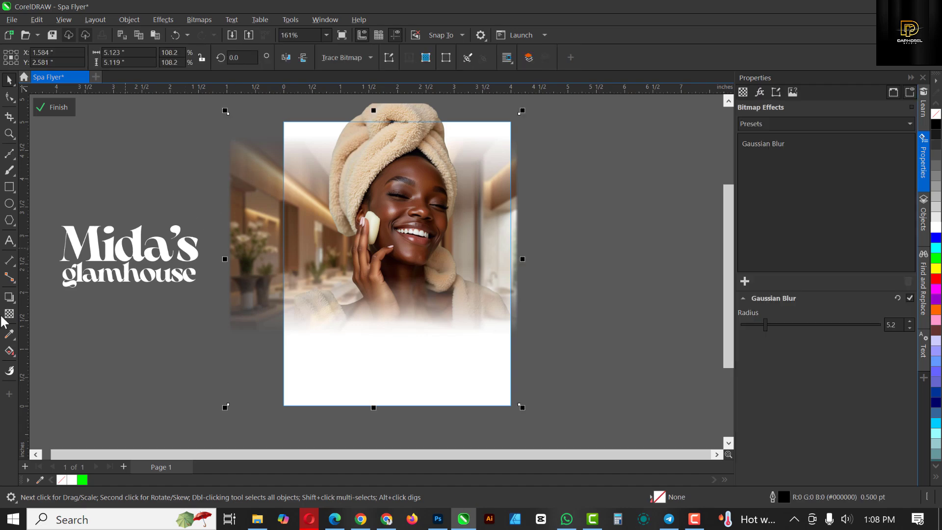
click(170, 20)
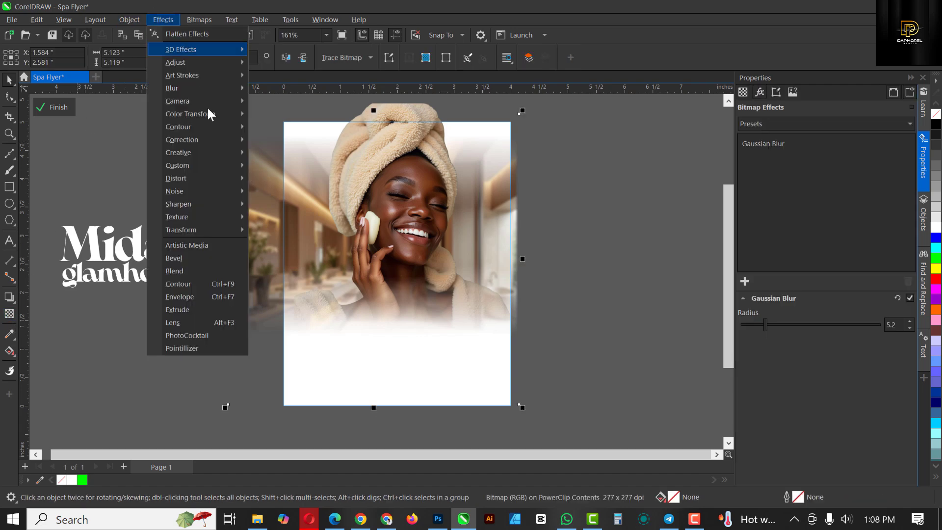
mouse_move(189, 87)
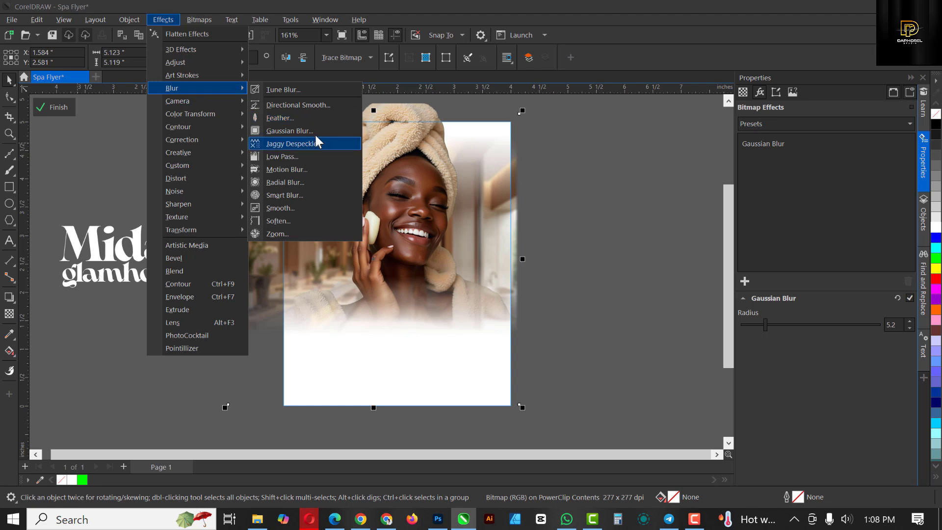
click(296, 130)
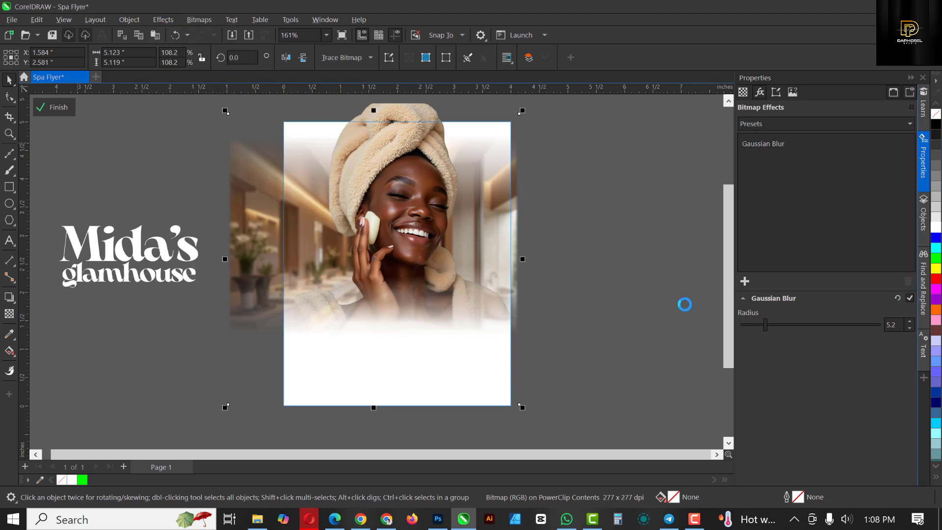
click(774, 324)
click(781, 322)
click(54, 107)
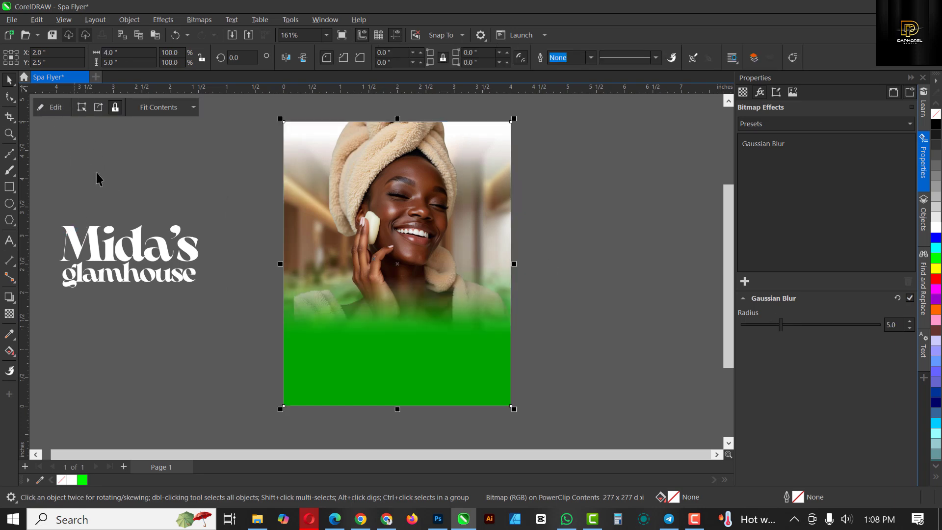
click(343, 268)
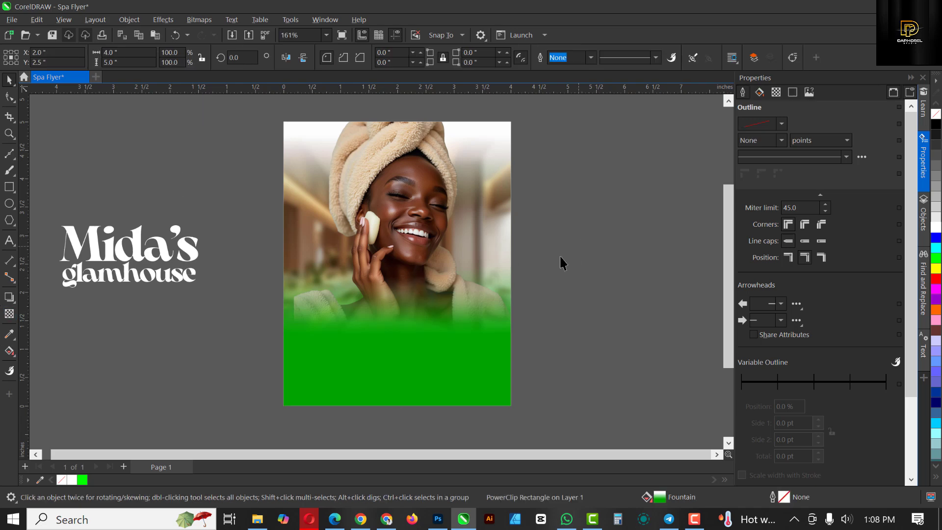
Step: Draw a 4 × 1.675 inch rectangle across the flyer's lower edge, fill it yellow and remove its outline
click(429, 375)
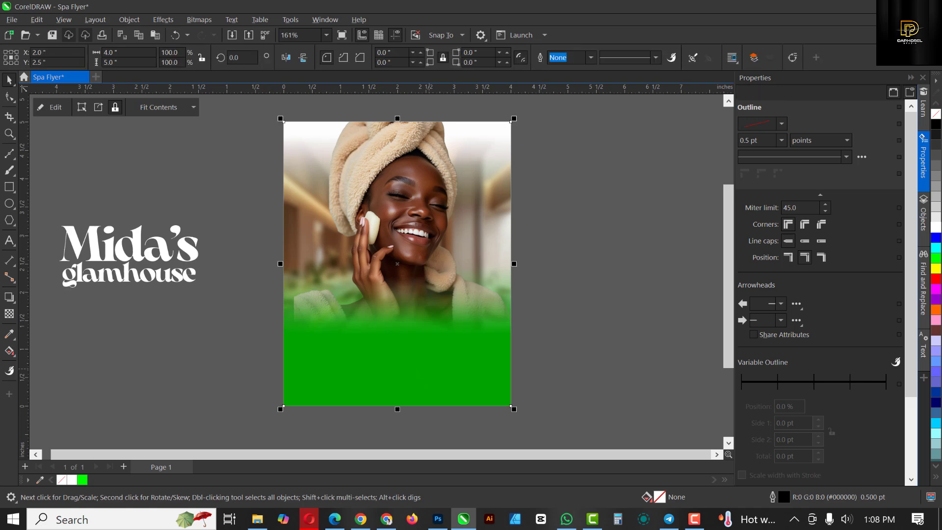
click(10, 187)
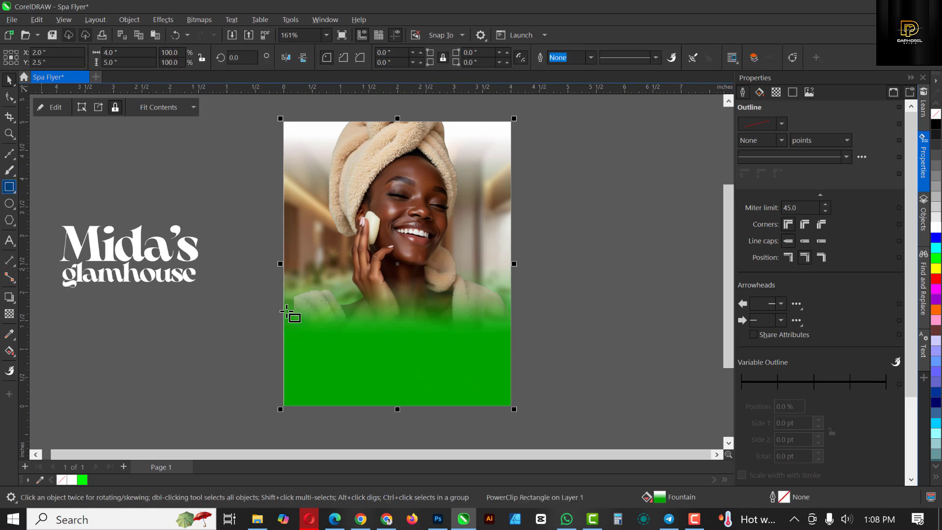
mouse_move(285, 311)
mouse_down()
mouse_move(353, 360)
mouse_move(521, 410)
mouse_move(517, 400)
mouse_move(513, 406)
mouse_up()
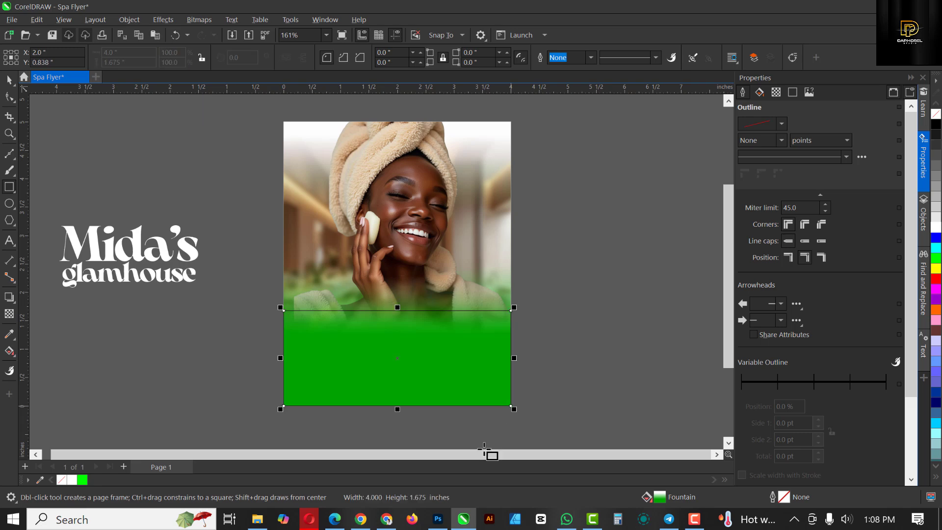
click(936, 270)
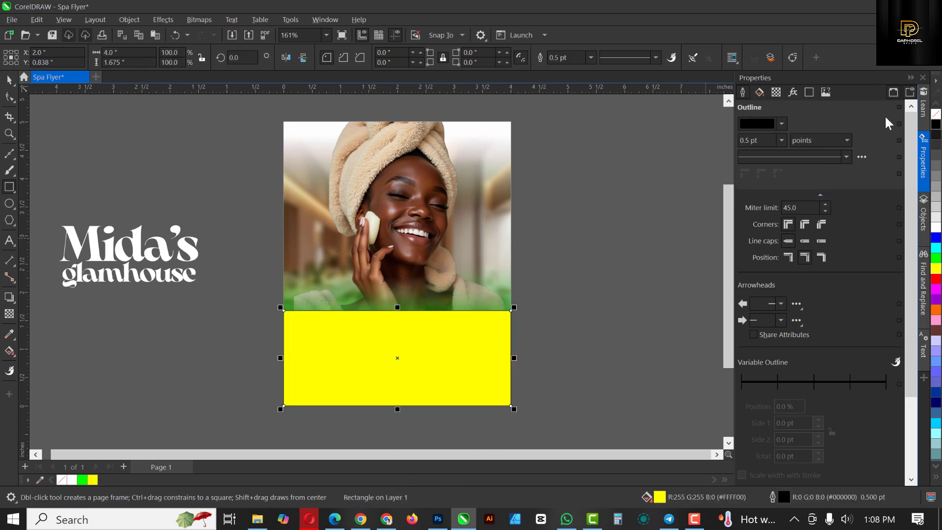
click(590, 57)
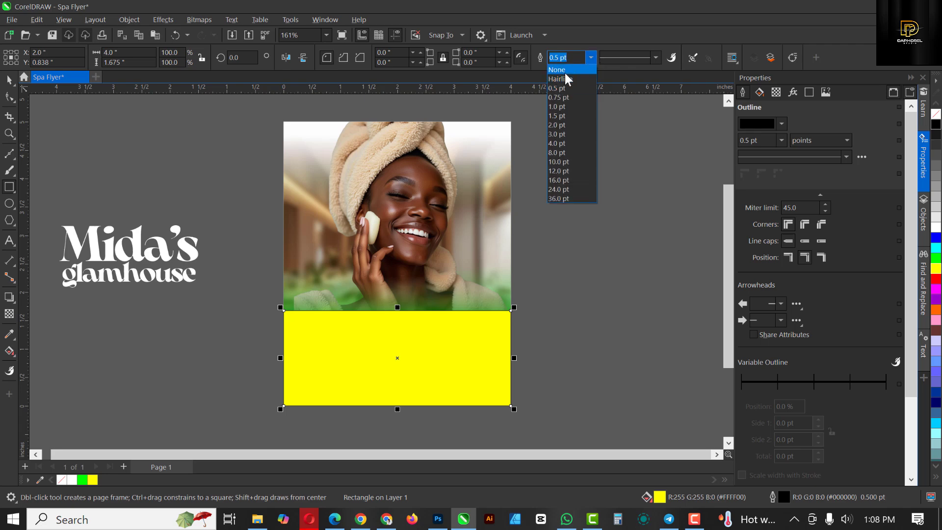
click(559, 79)
key(Return)
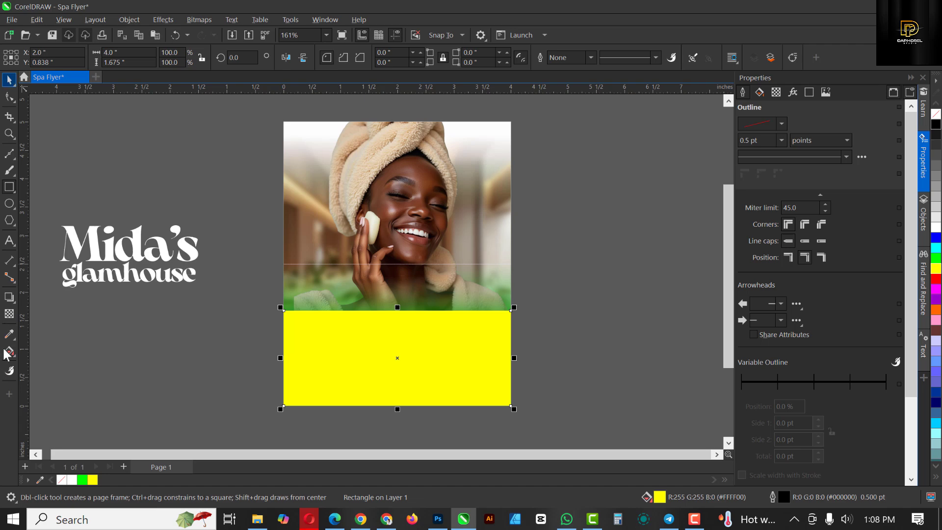
Step: Fade the yellow rectangle upwards with a vertical fountain transparency and stretch its upper edge to a height of about 1.76 inches
key(space)
click(9, 313)
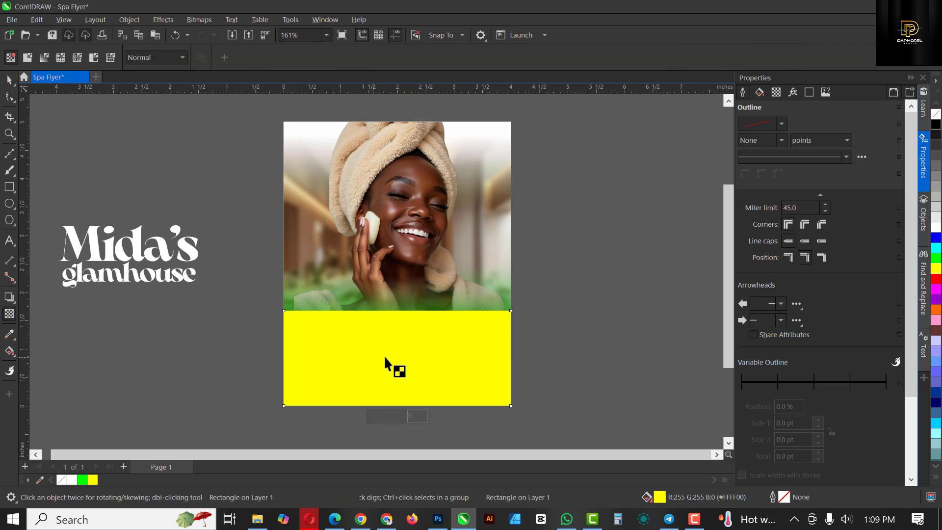
click(396, 316)
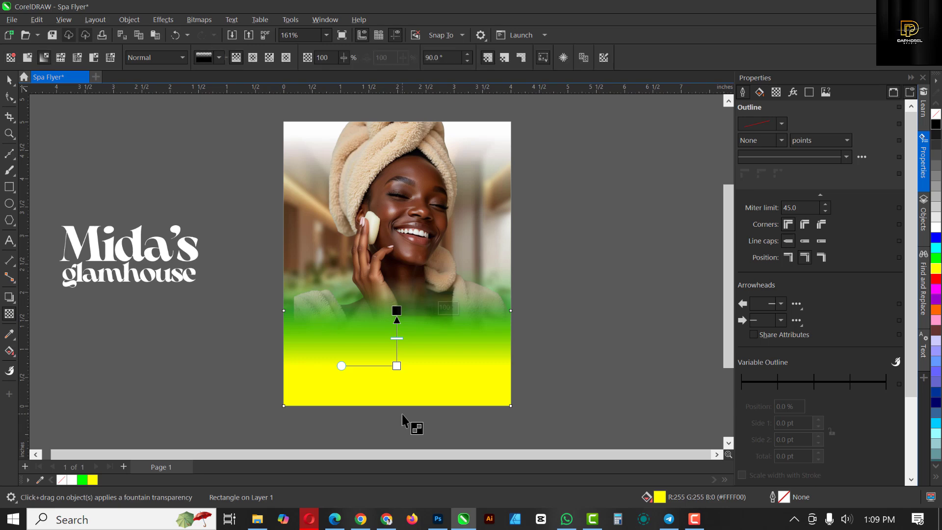
key(space)
key(space)
key(space)
drag(398, 308, 397, 303)
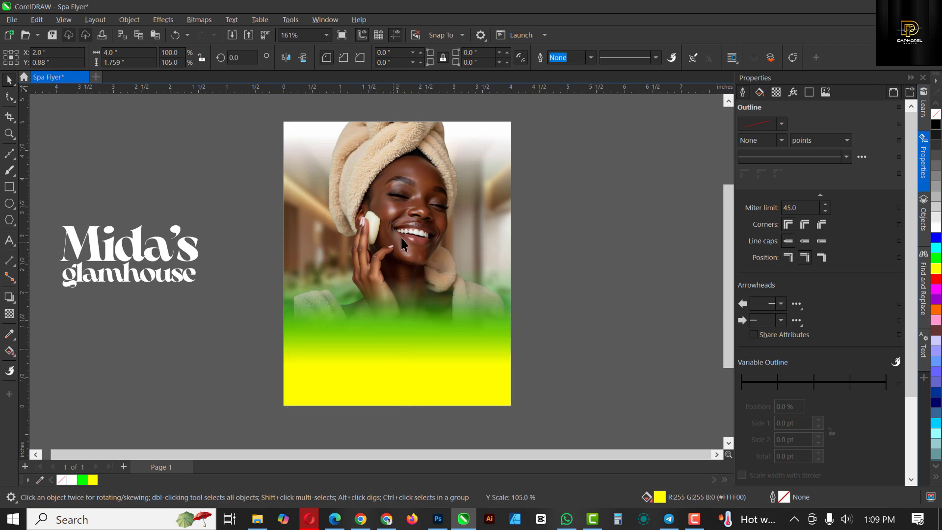
Step: Move the green end of the background's fountain fill further up, to just below the woman's chin
click(414, 234)
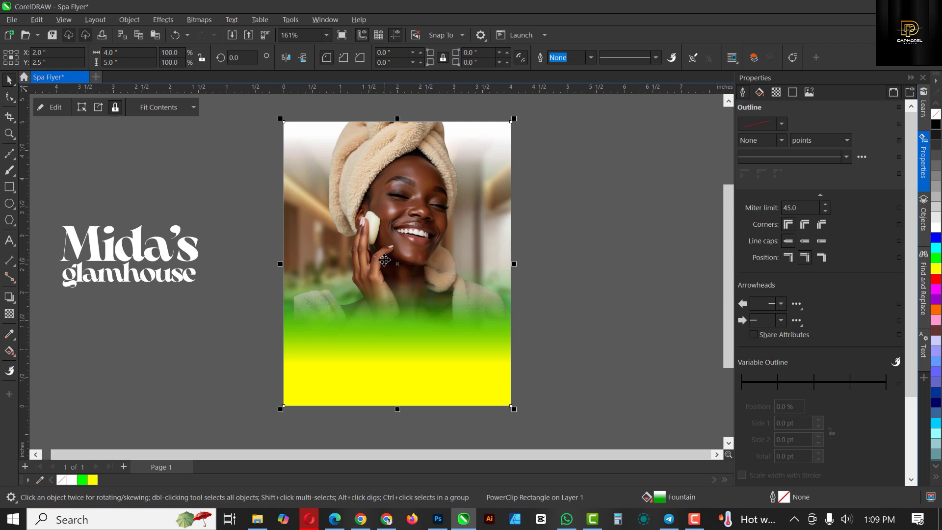
key(g)
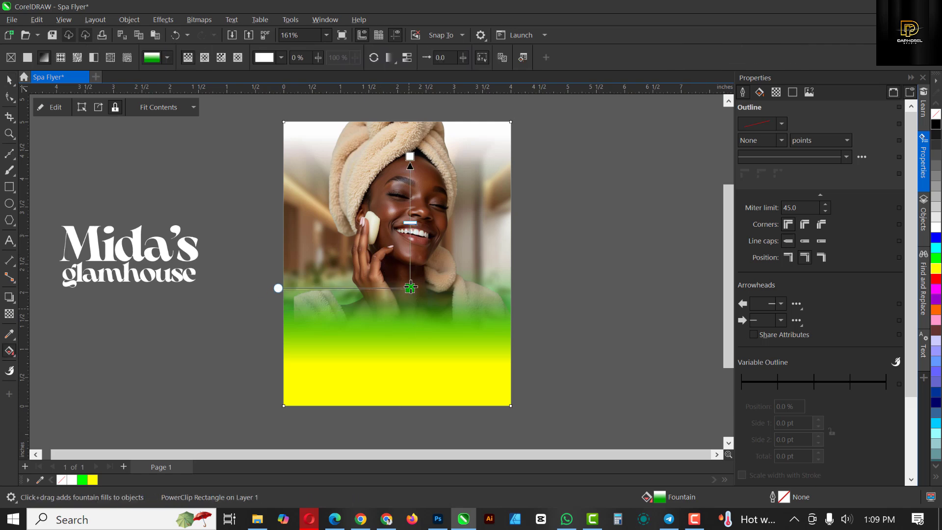
click(617, 252)
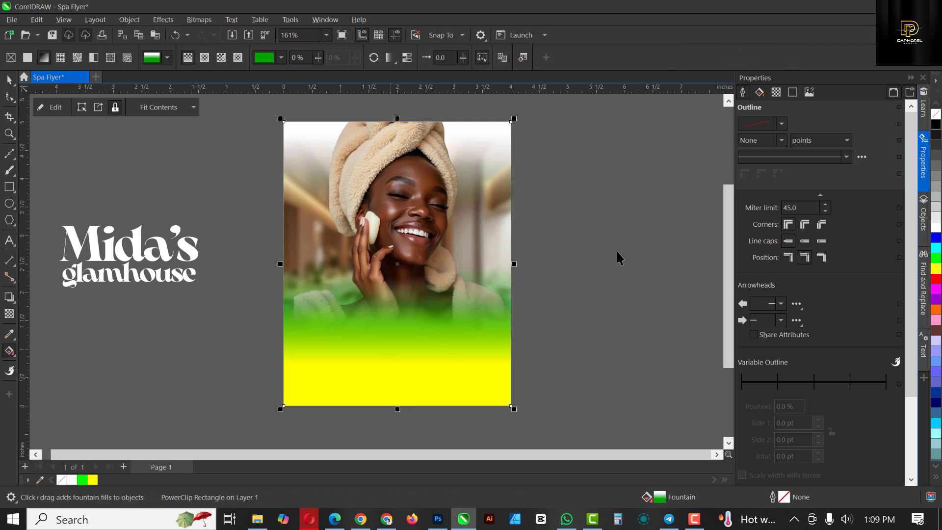
key(space)
click(386, 382)
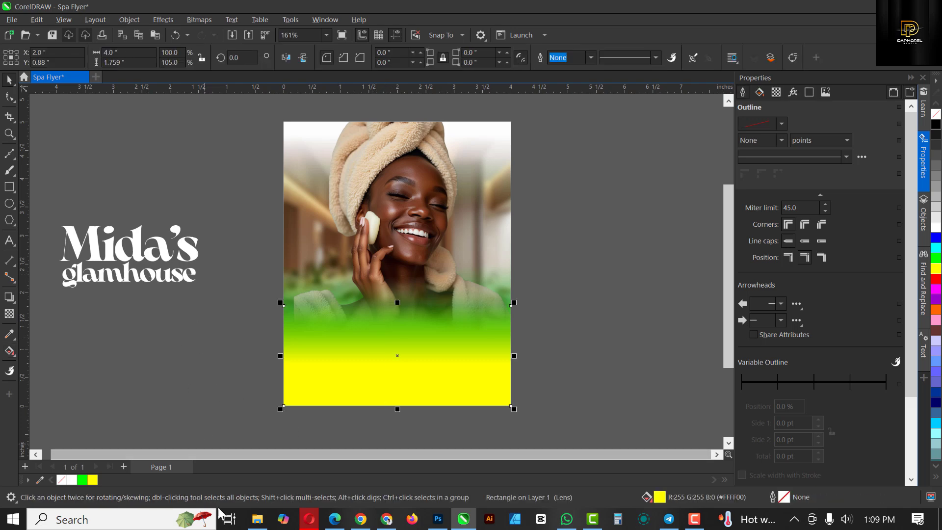
Step: Import the TEXT image from the MIDAS GLAM folder and place the services list over the flyer's yellow area
click(257, 519)
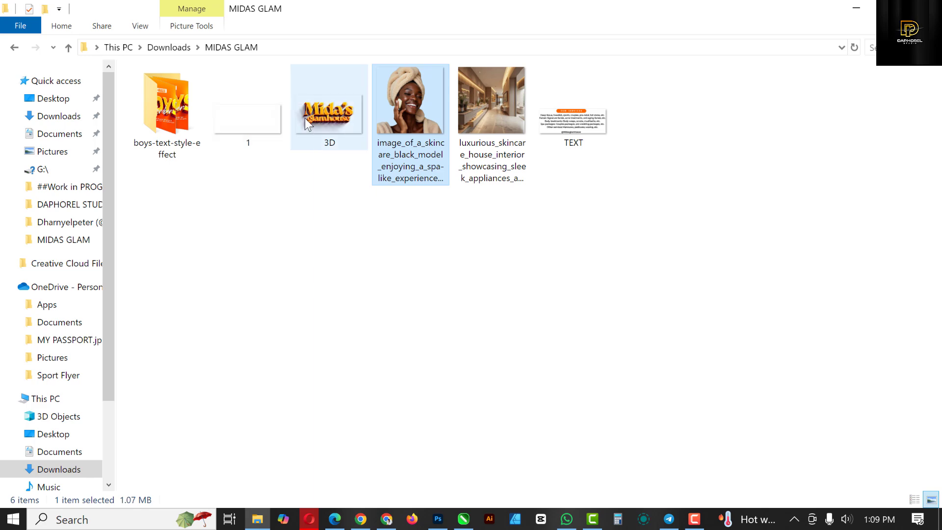
click(574, 127)
drag(569, 124, 410, 363)
click(575, 369)
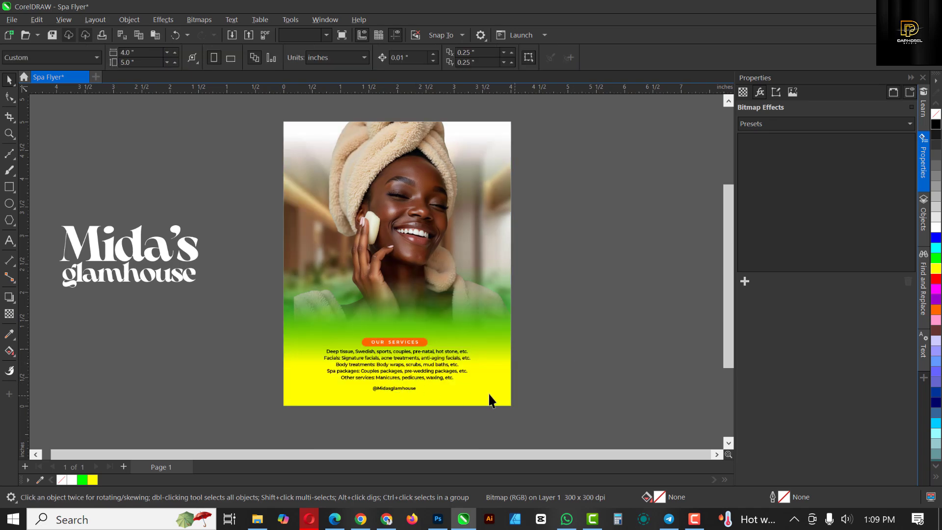
scroll(392, 390, up, 3)
scroll(400, 390, up, 1)
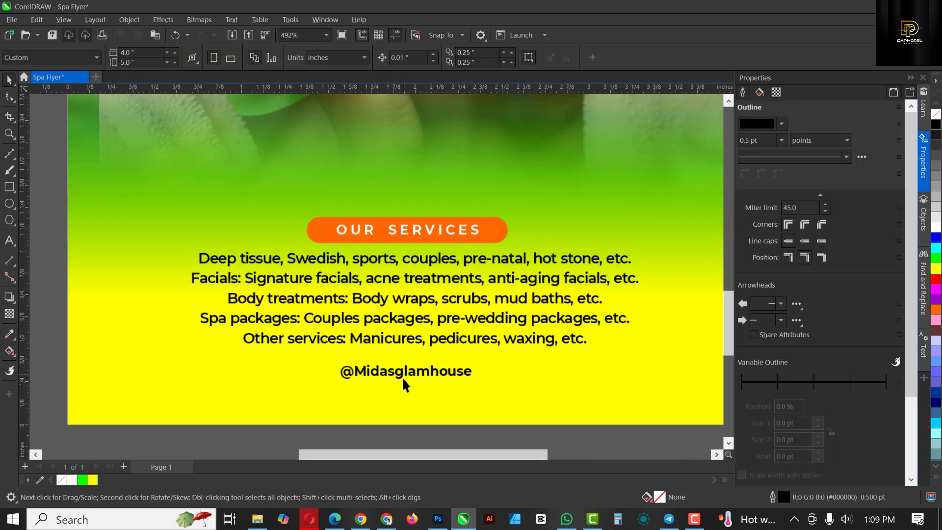
click(9, 189)
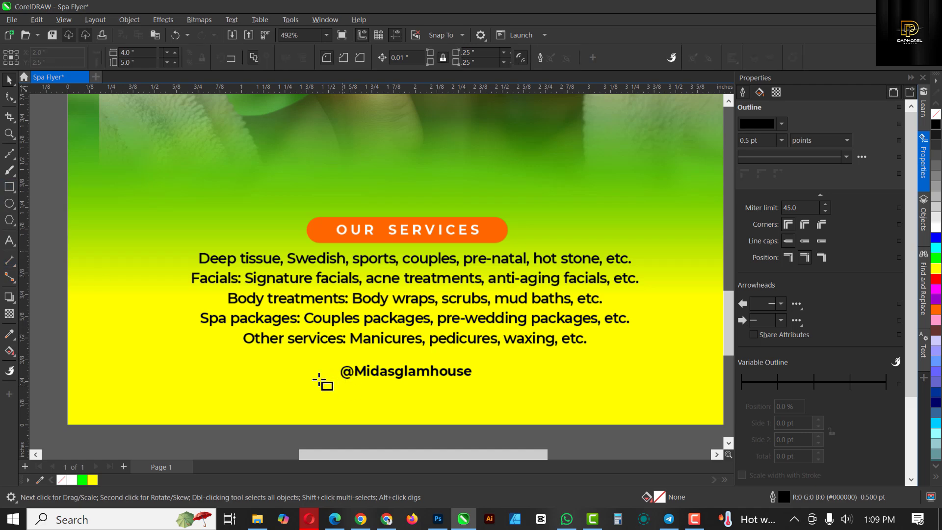
drag(308, 361, 513, 374)
click(937, 260)
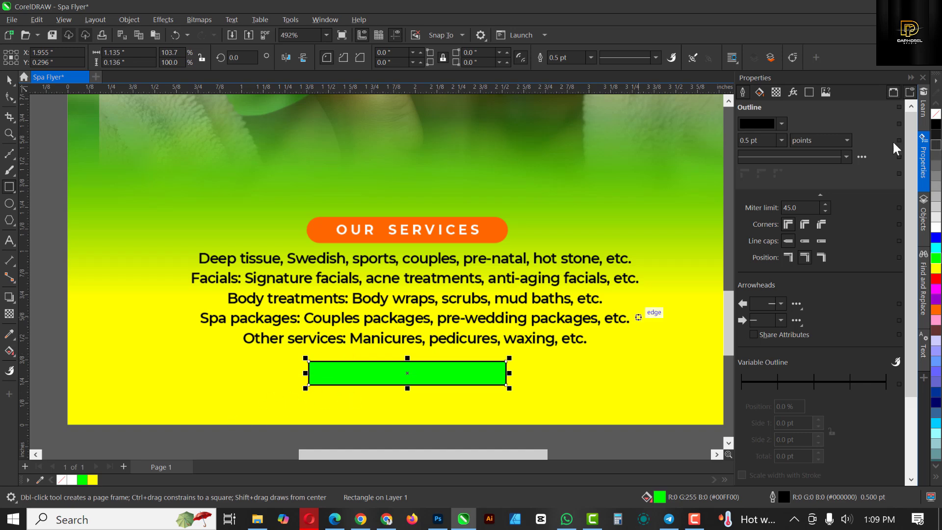
click(592, 57)
click(563, 69)
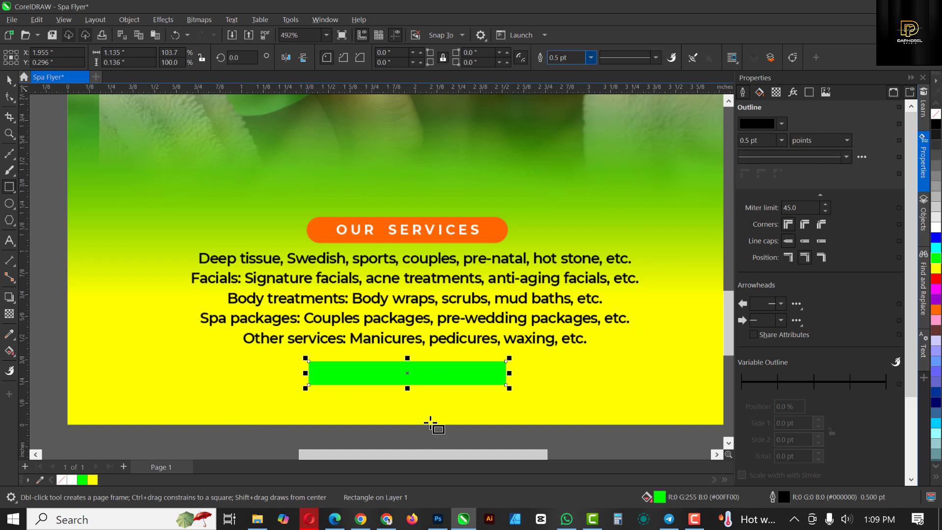
Step: Darken the fill of the bright green rectangle over the handle to RGB 0, 167, 0
ctrl+click(936, 125)
ctrl+click(936, 125)
ctrl+click(937, 125)
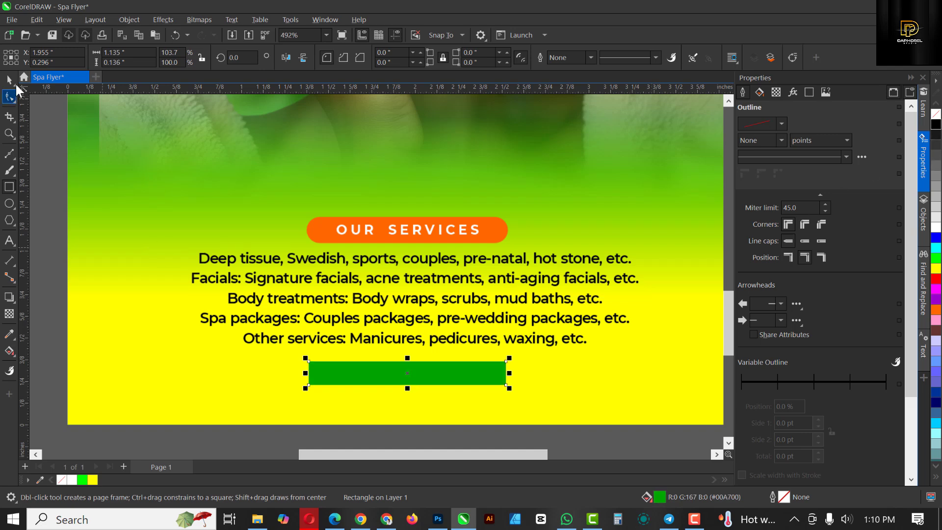
click(428, 375)
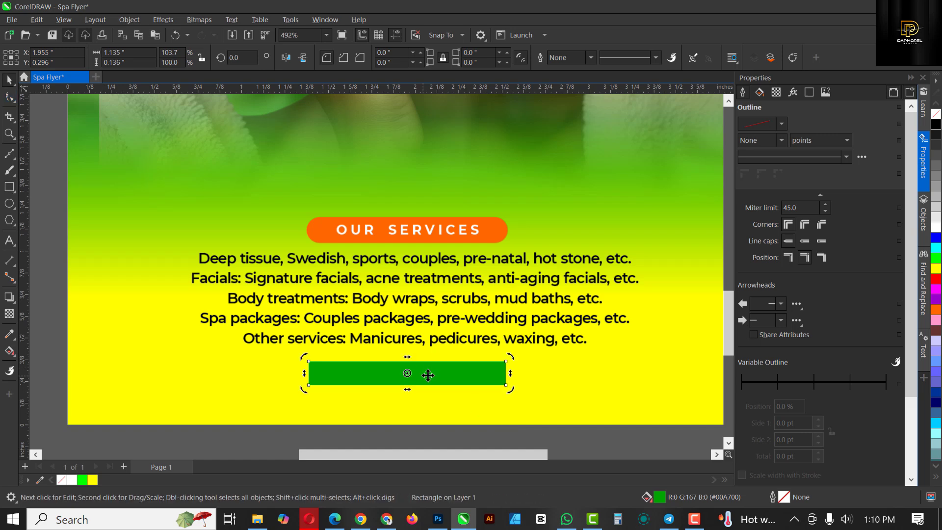
Step: Fade the right half of the green rectangle outwards with a horizontal fountain transparency and convert it to a bitmap
click(9, 314)
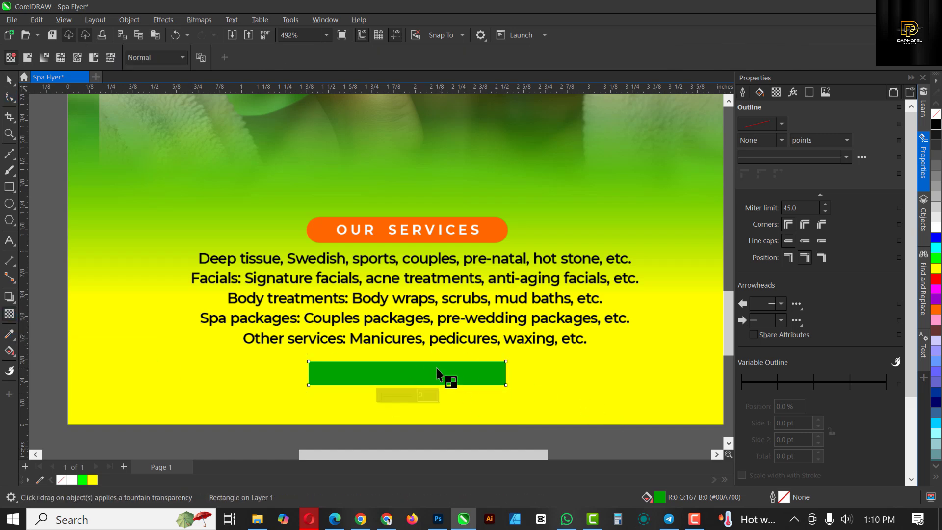
drag(397, 372, 506, 372)
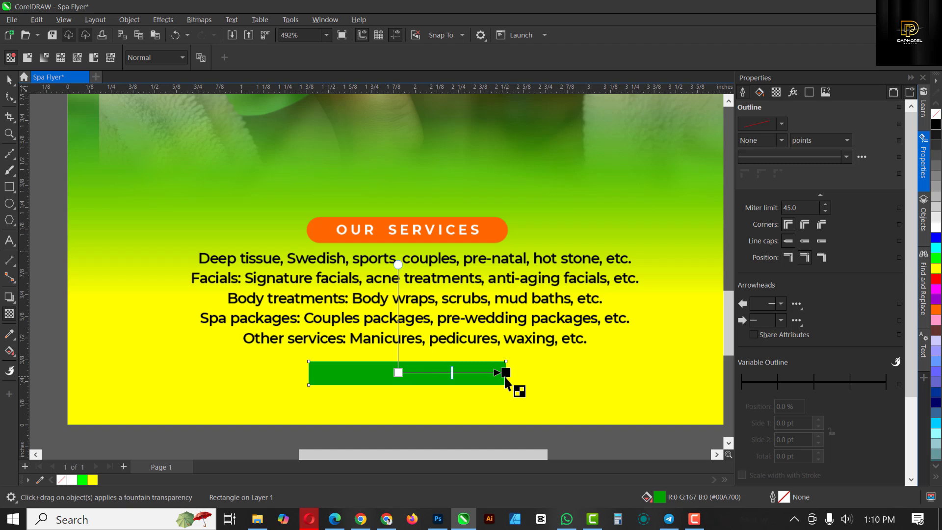
key(space)
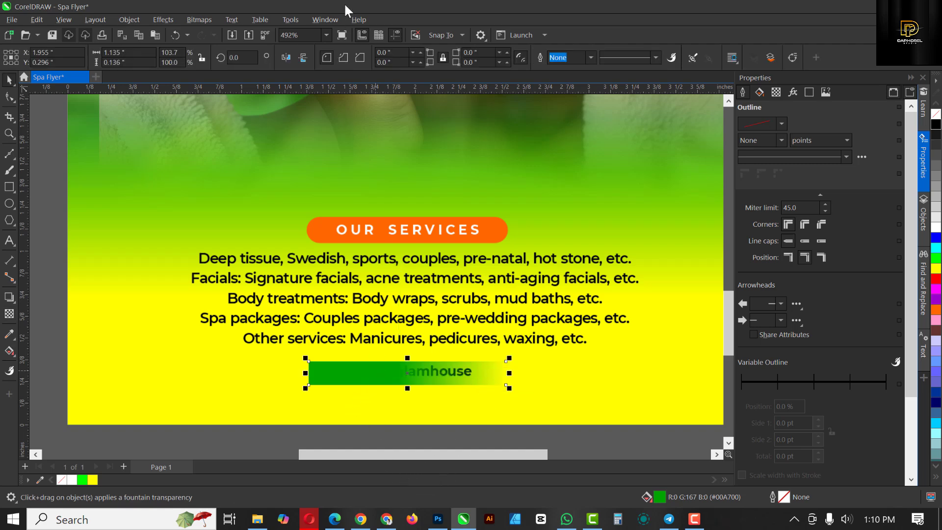
click(196, 18)
click(204, 31)
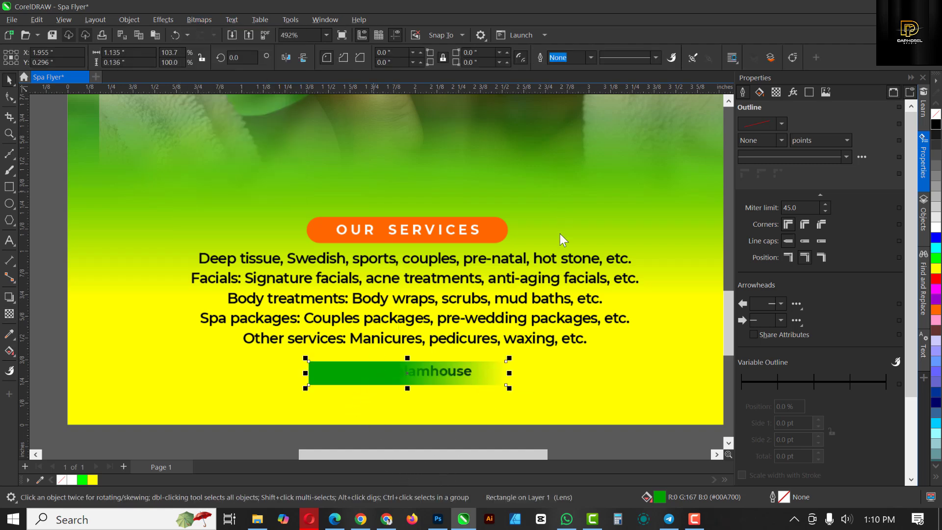
key(Escape)
Step: Fade the left half of the green bar outwards from its centre with a fountain transparency and convert it to a bitmap again
click(9, 314)
drag(404, 371, 319, 371)
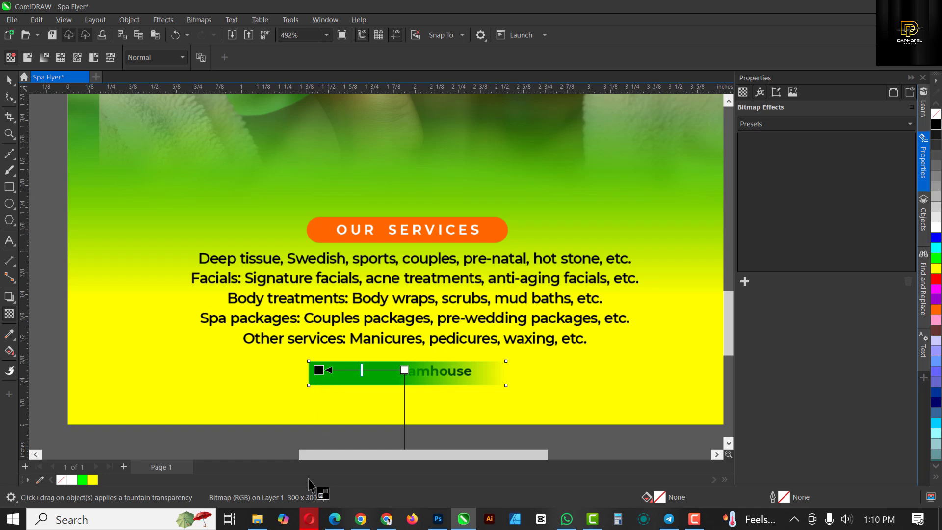
key(space)
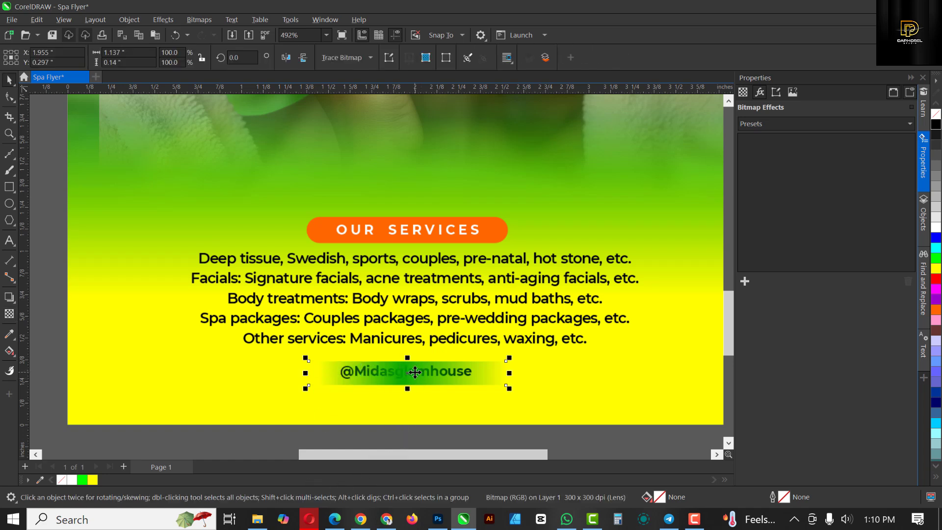
click(202, 19)
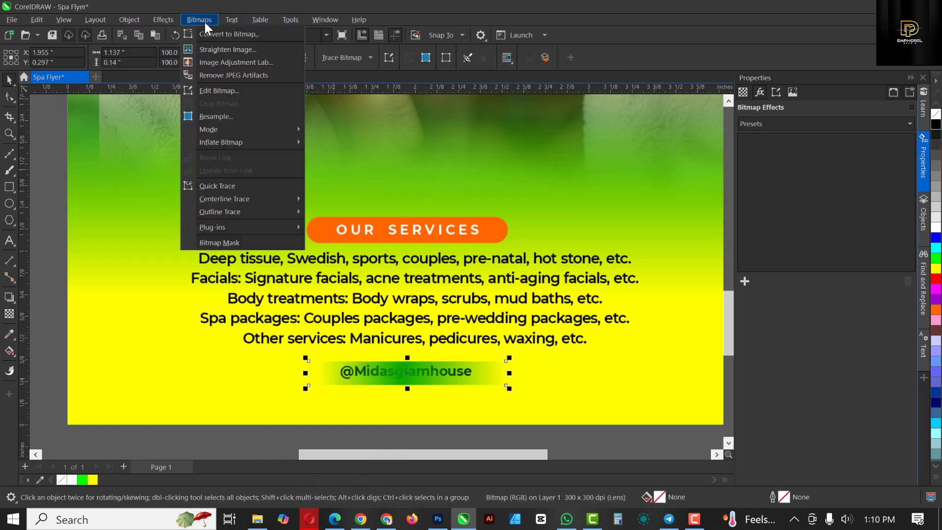
click(218, 34)
click(485, 323)
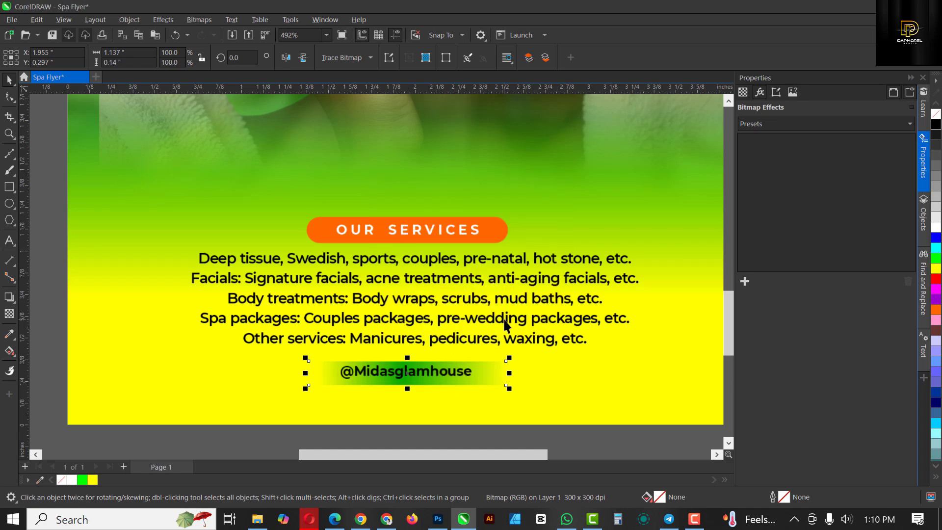
drag(508, 374, 543, 373)
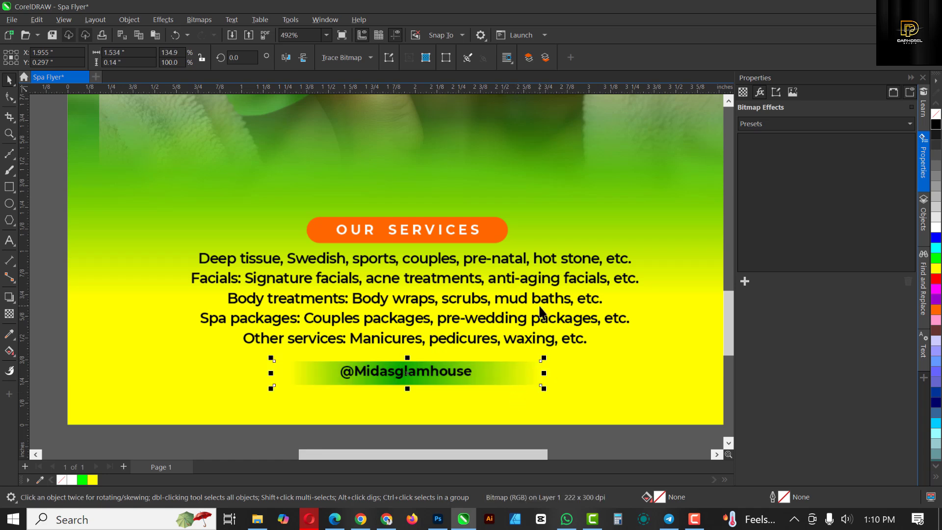
click(394, 374)
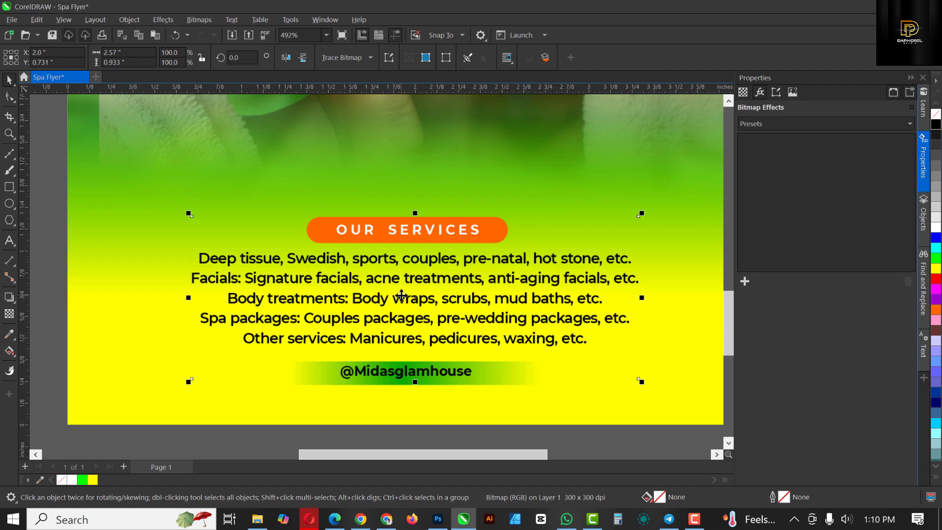
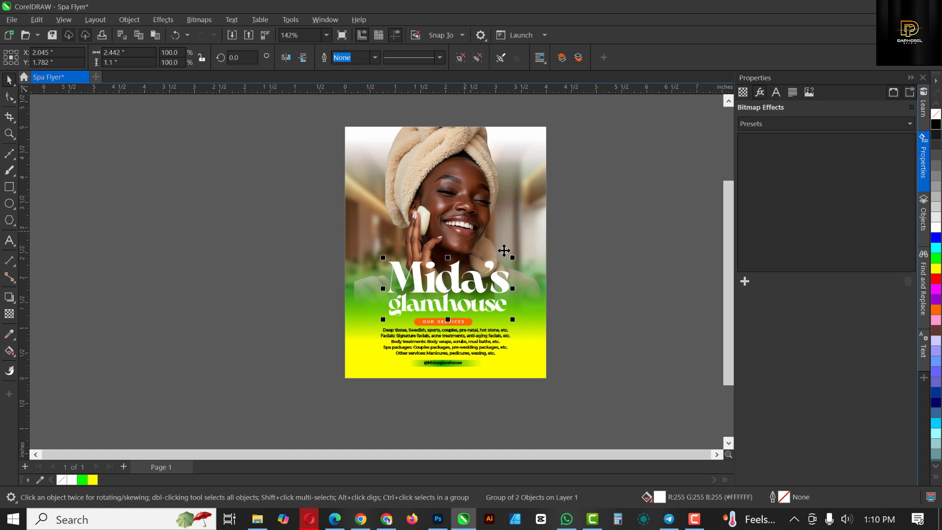
scroll(443, 268, up, 1)
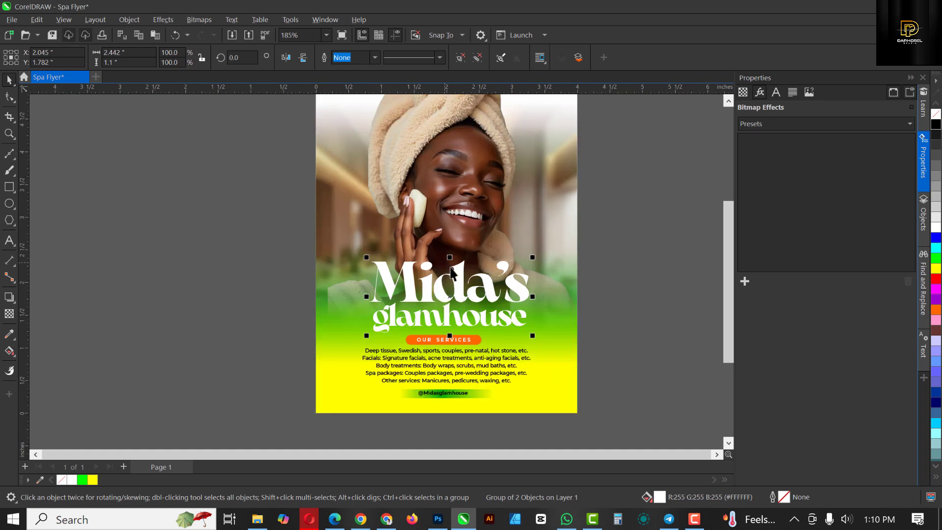
key(Delete)
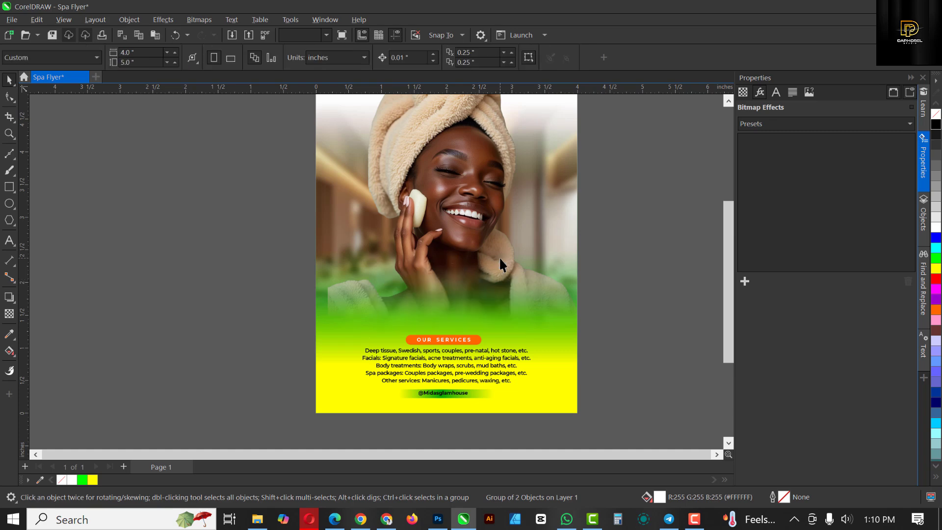
key(ctrl+z)
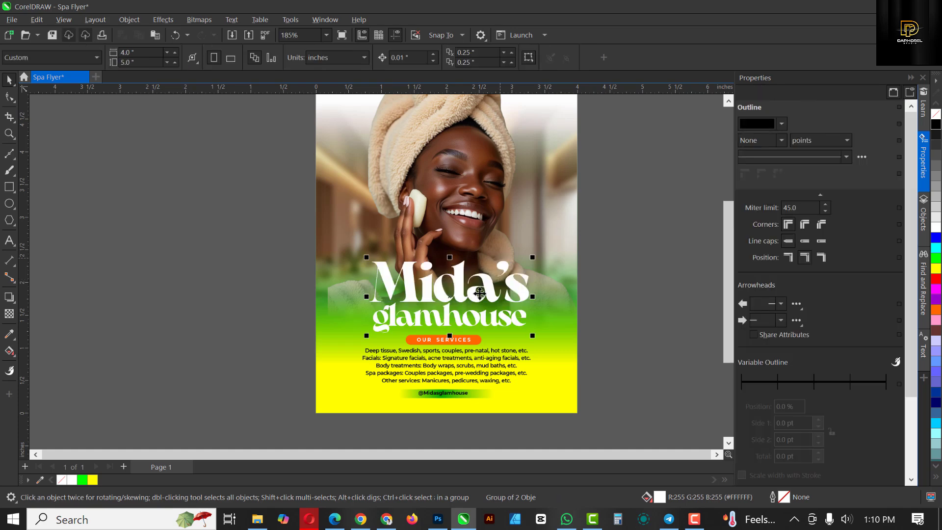
Step: Start exporting only the selected white Mida's glamhouse title and set the file format to PNG - Portable Network Graphics
click(12, 20)
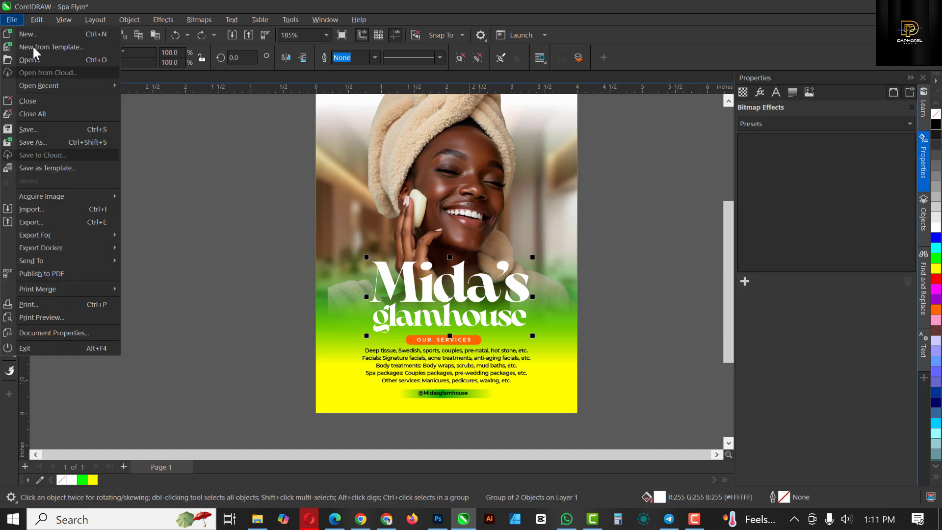
key(Escape)
click(8, 20)
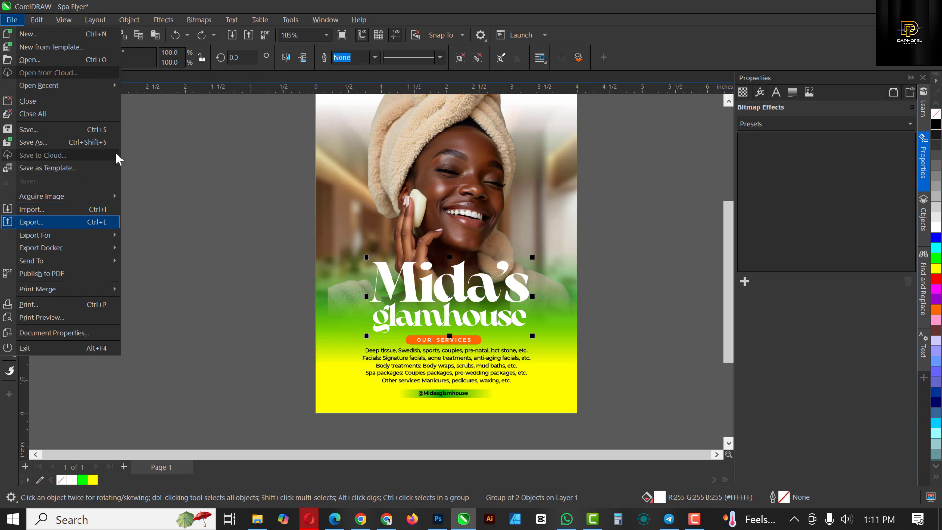
key(Return)
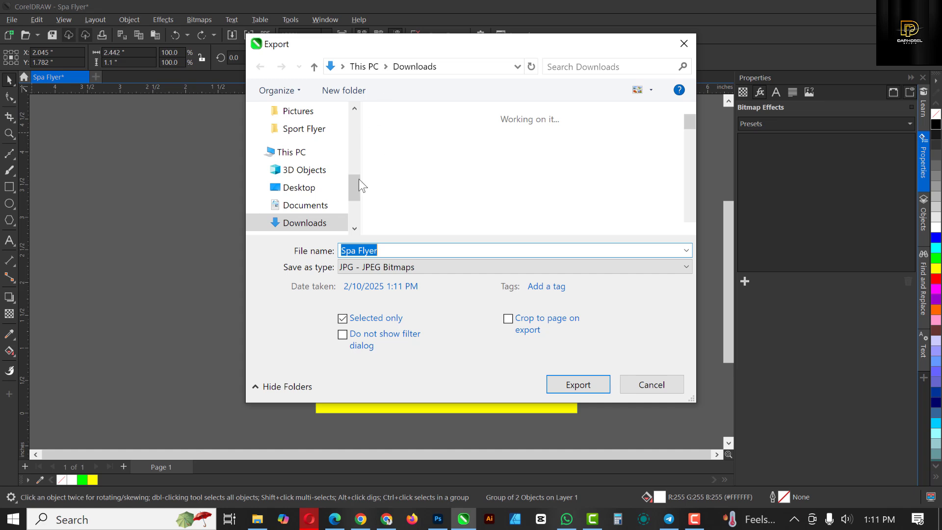
click(298, 189)
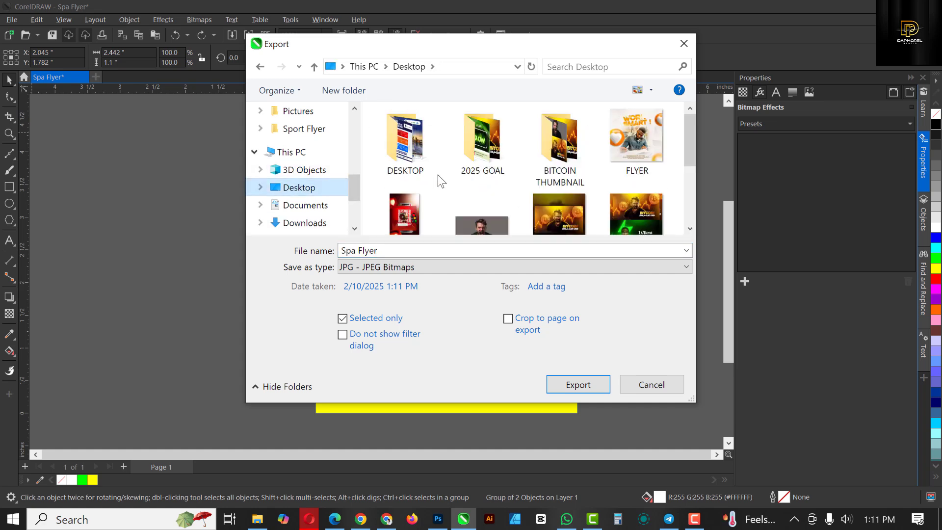
scroll(508, 193, down, 5)
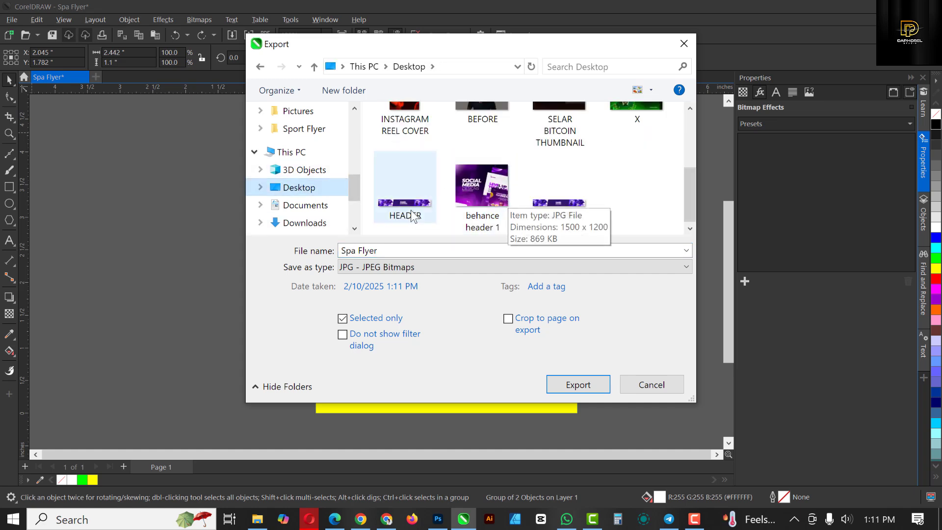
click(404, 270)
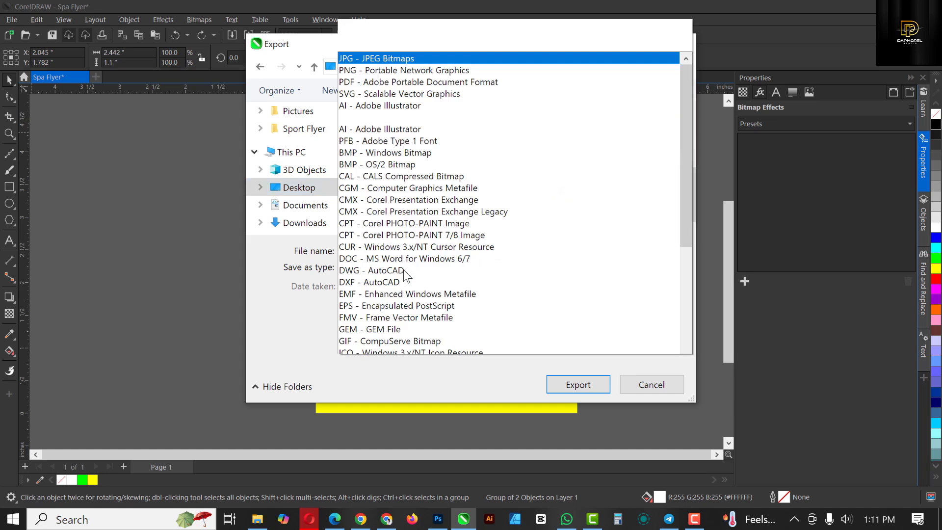
click(390, 16)
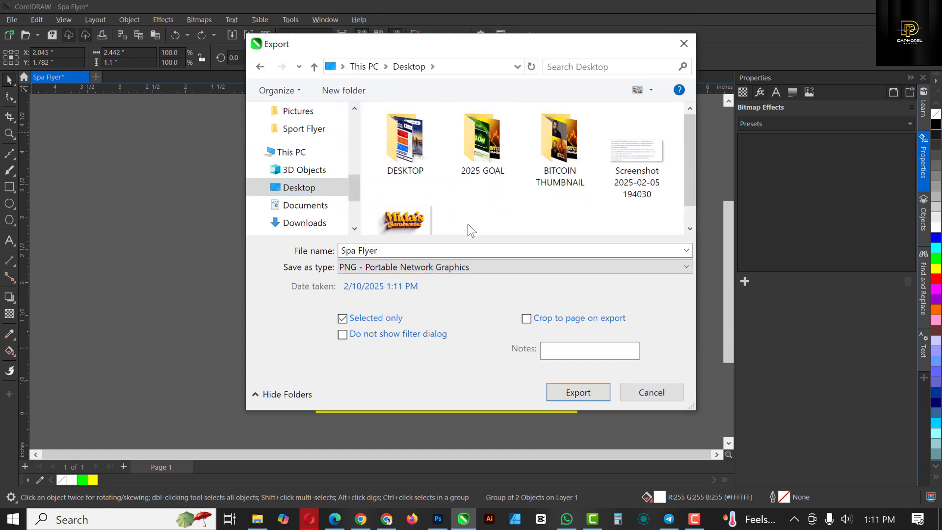
scroll(597, 198, down, 1)
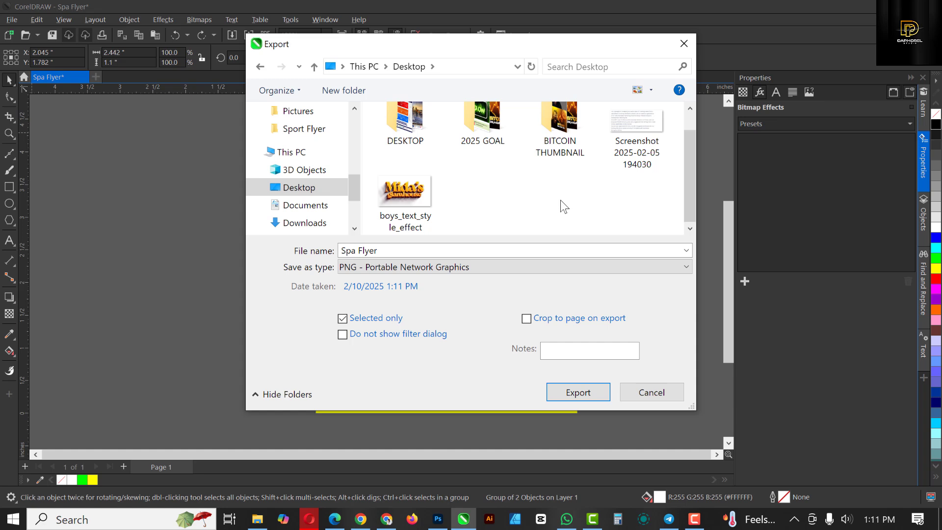
Step: Export the title over the existing file 1 in the MIDAS GLAM folder as a 24-bit RGB PNG with transparency
click(328, 223)
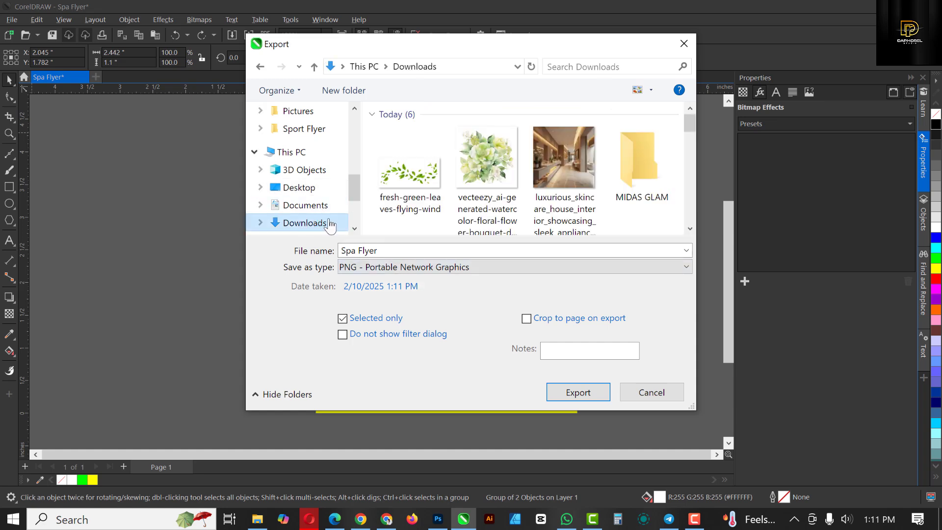
double_click(662, 174)
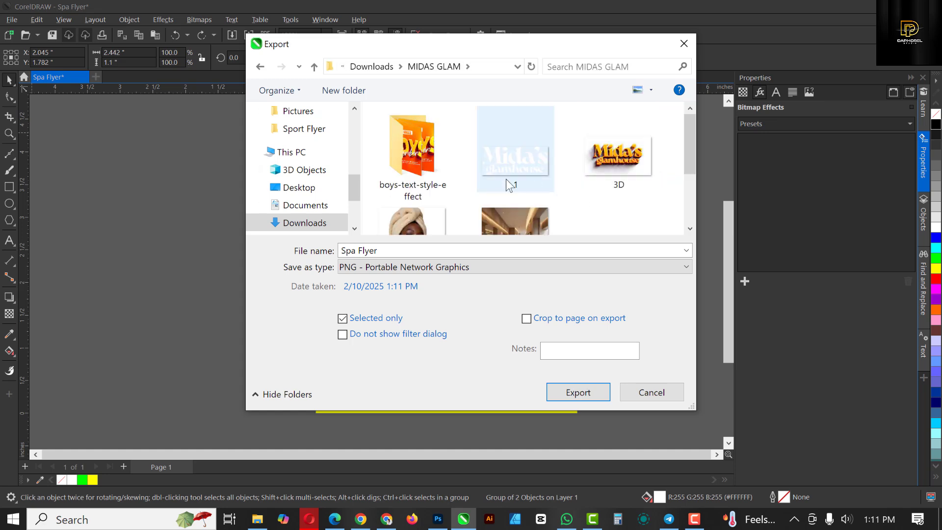
click(514, 170)
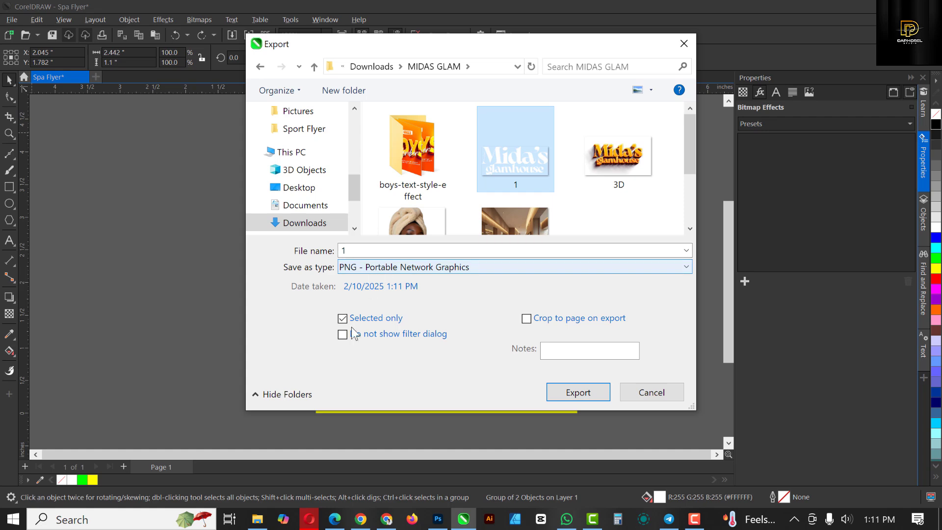
drag(399, 43, 158, 129)
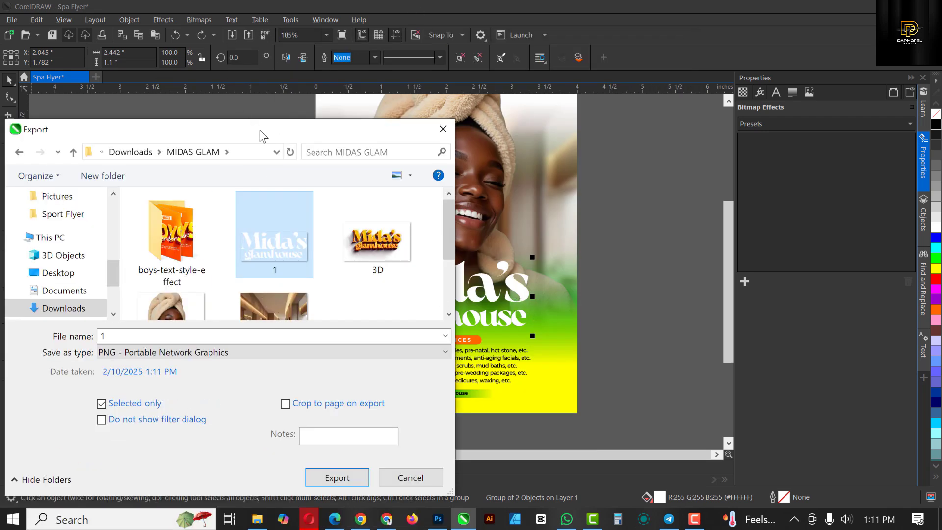
drag(260, 135, 572, 84)
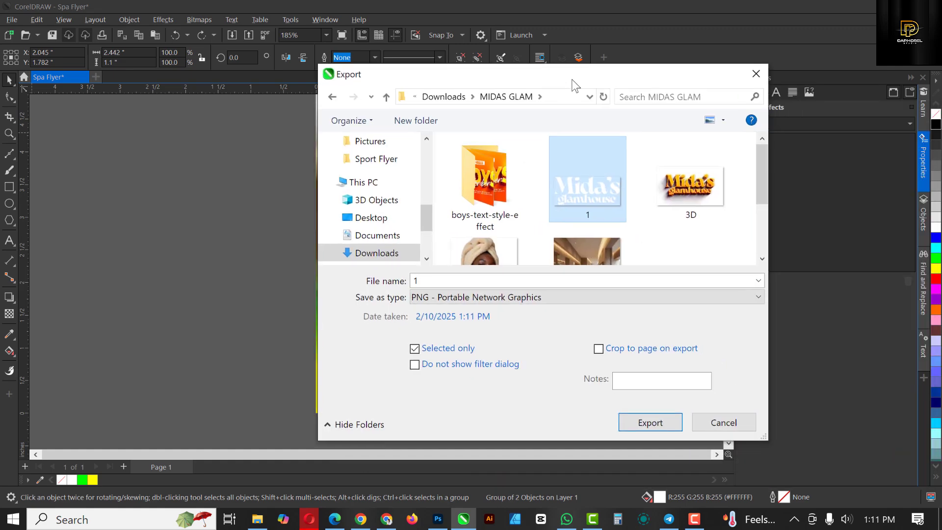
click(651, 423)
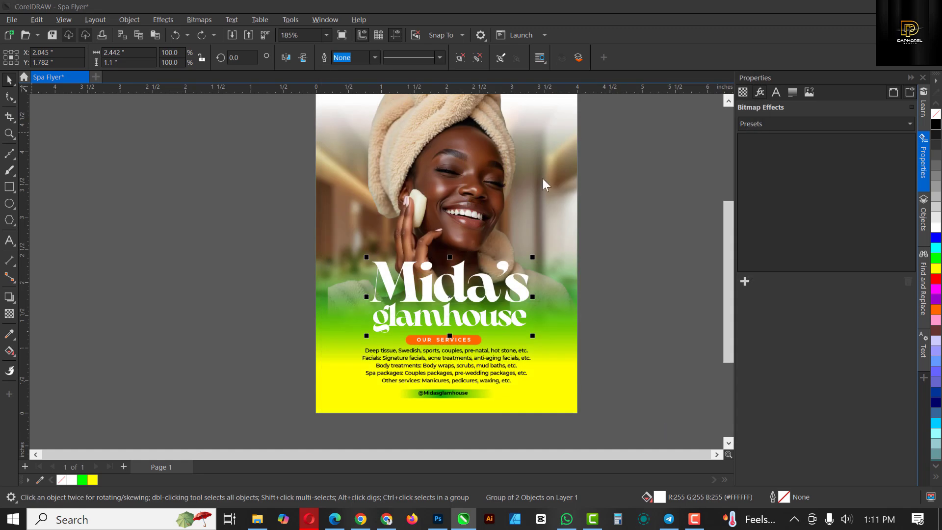
click(534, 291)
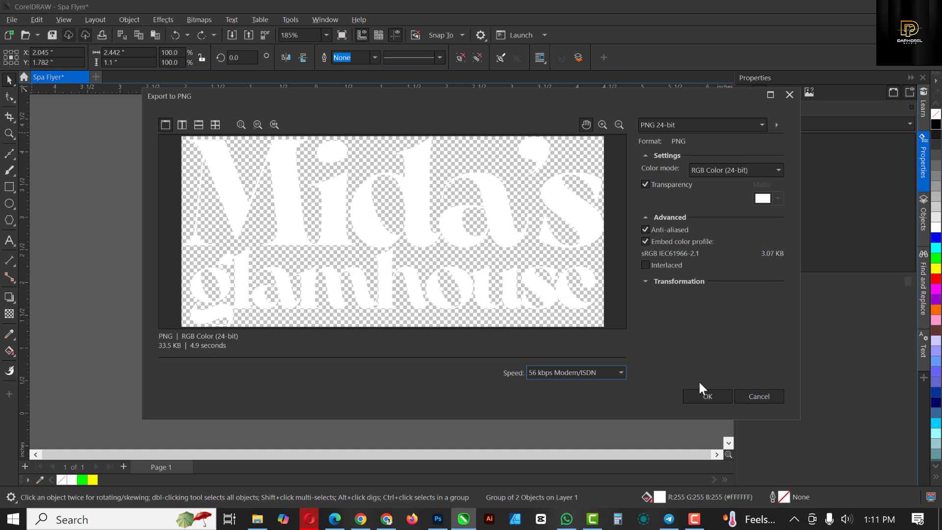
click(707, 395)
click(648, 193)
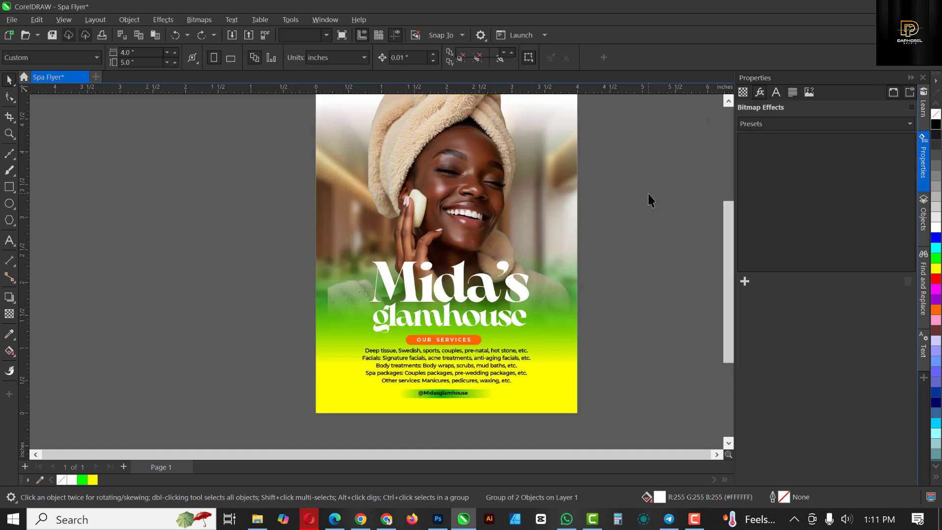
Step: Switch to Photoshop with the boys_text_style_effect PSD from the MIDAS GLAM folder and open its change-text smart object for editing
key(shift+F4)
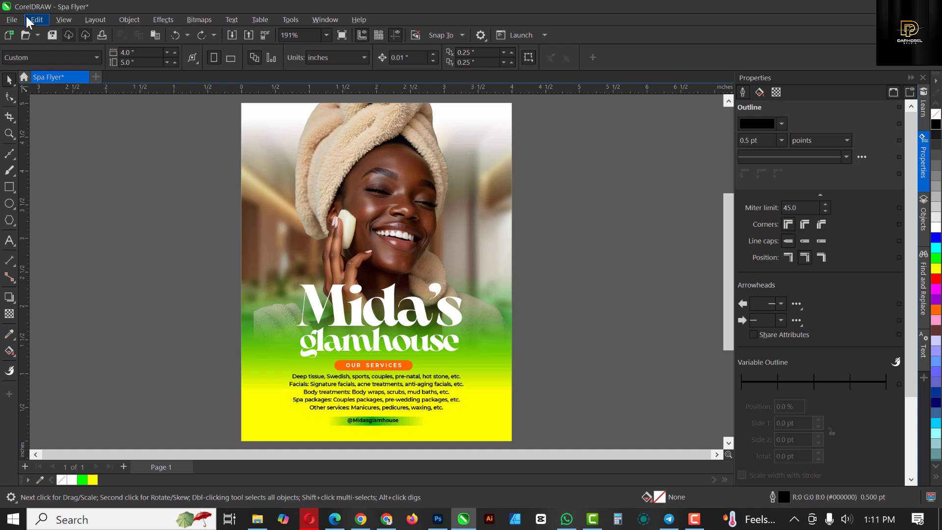
click(382, 187)
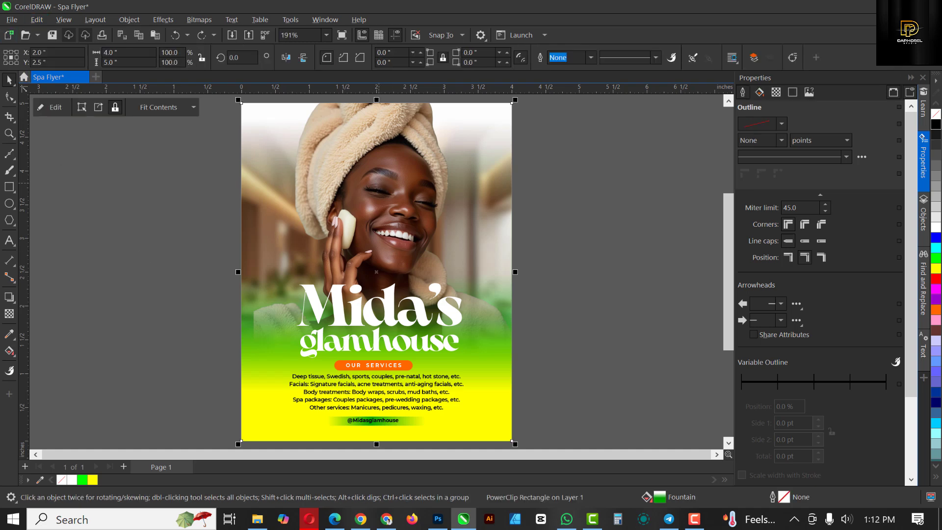
key(alt+Tab)
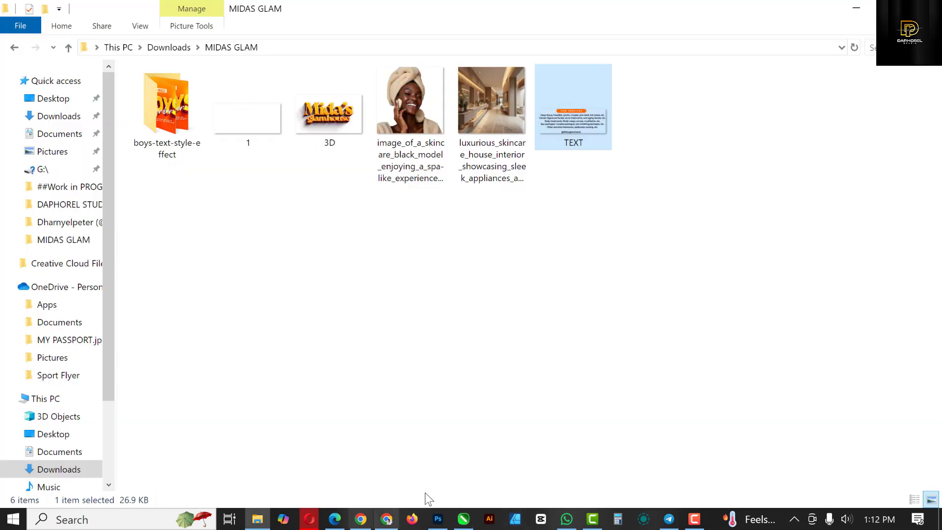
click(447, 520)
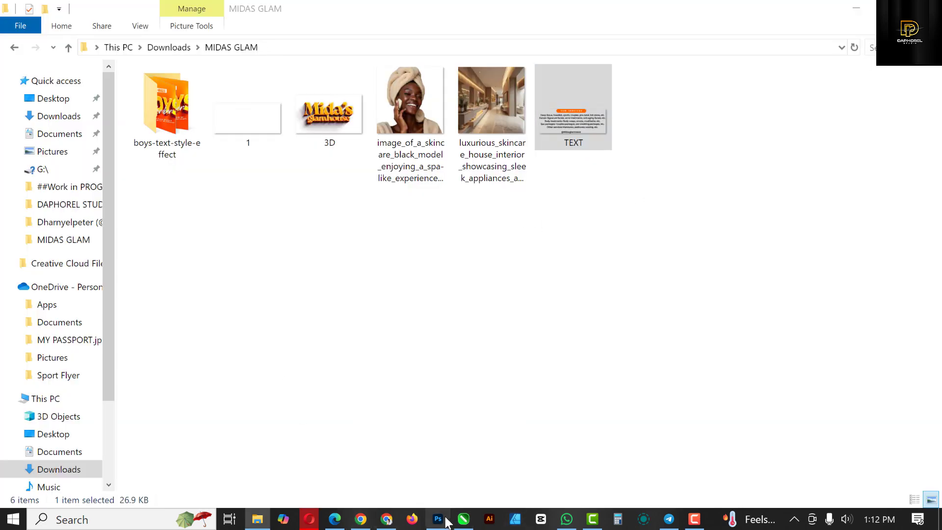
scroll(446, 320, down, 2)
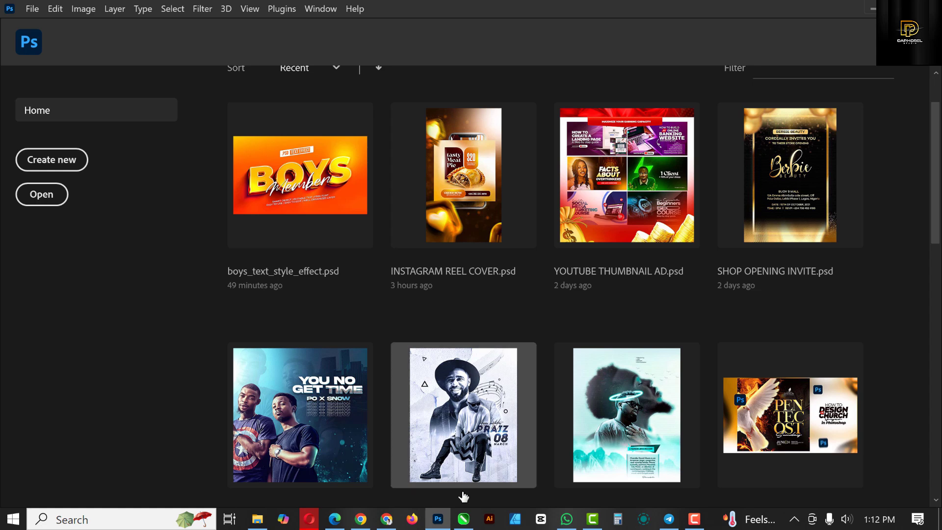
click(256, 520)
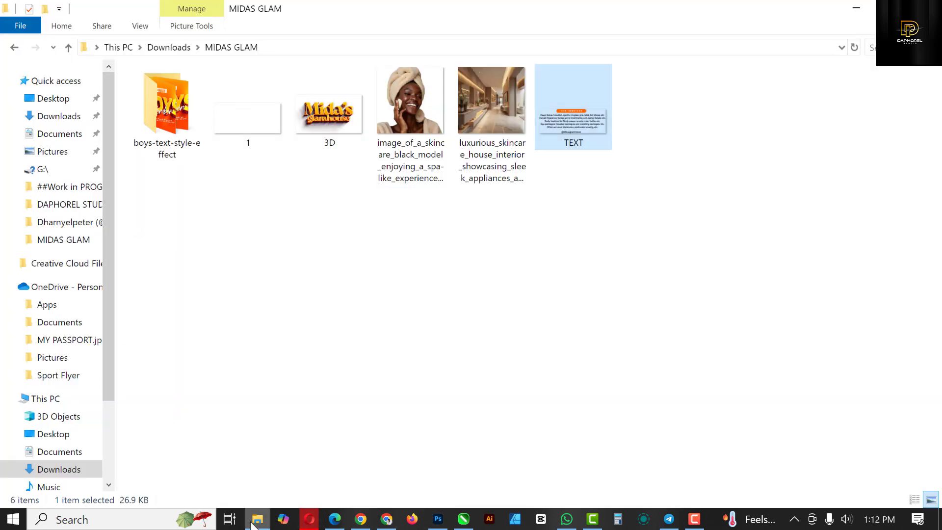
double_click(171, 103)
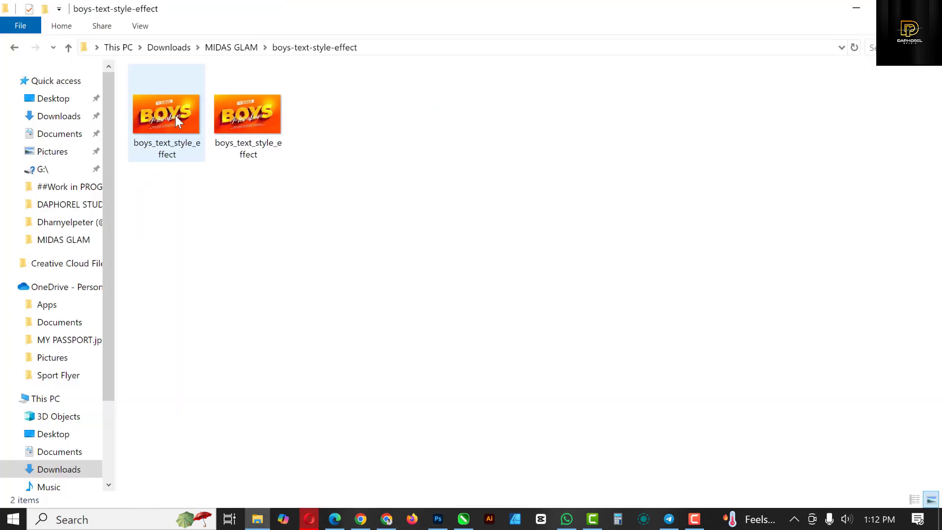
click(239, 113)
double_click(251, 118)
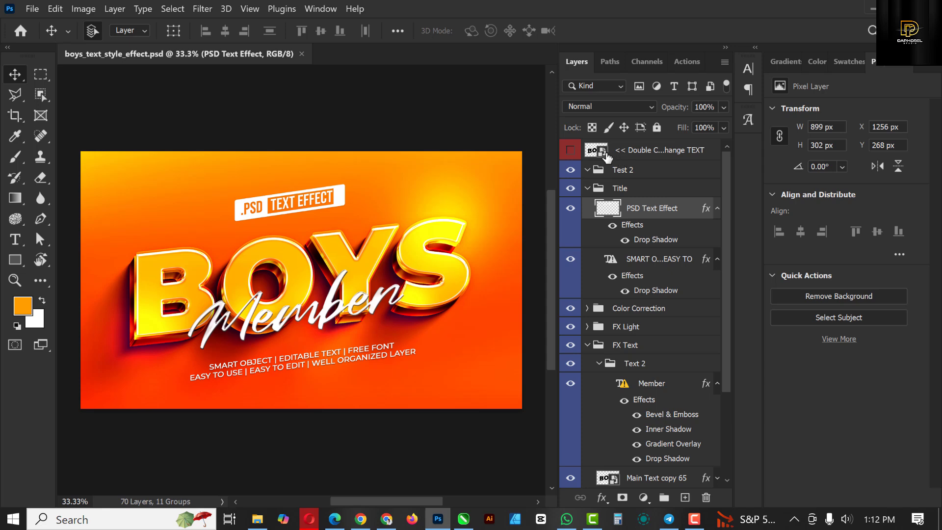
double_click(597, 151)
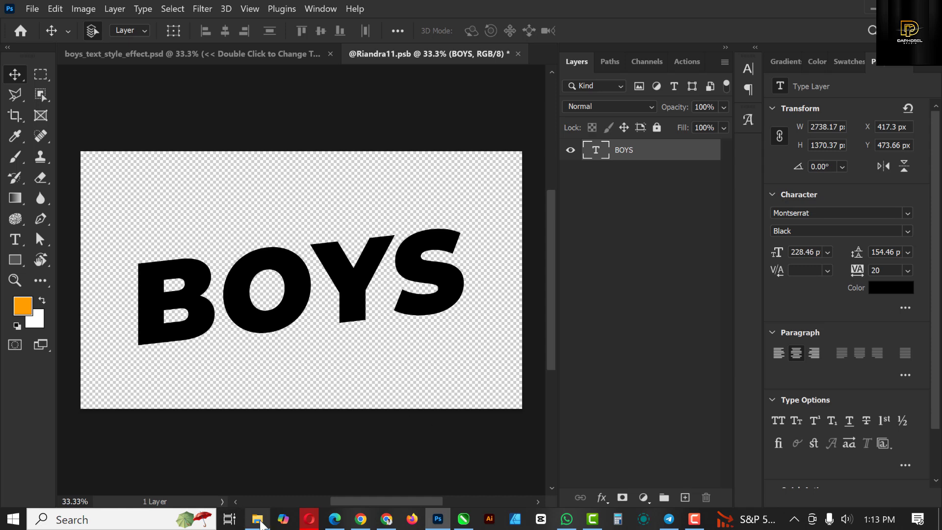
Step: Return to boys_text_style_effect.psd and hide its Title and Color Correction groups
click(151, 57)
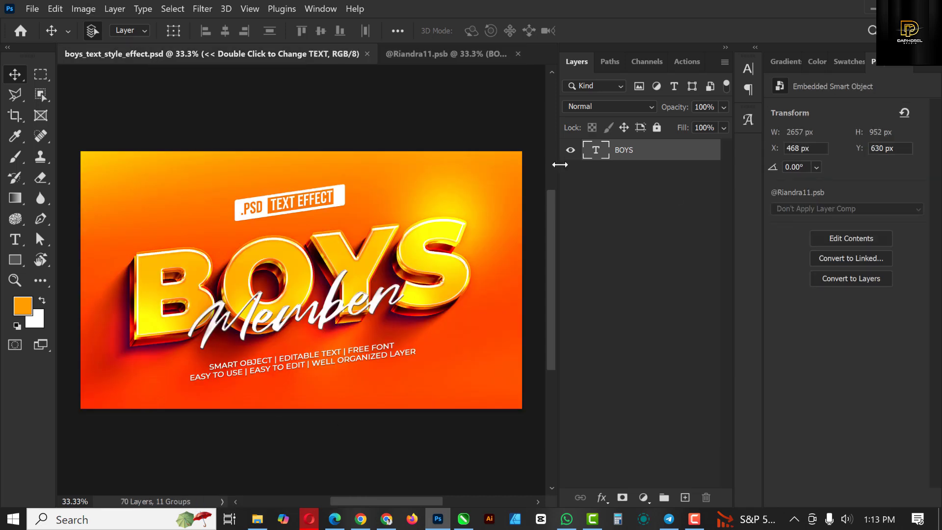
click(589, 189)
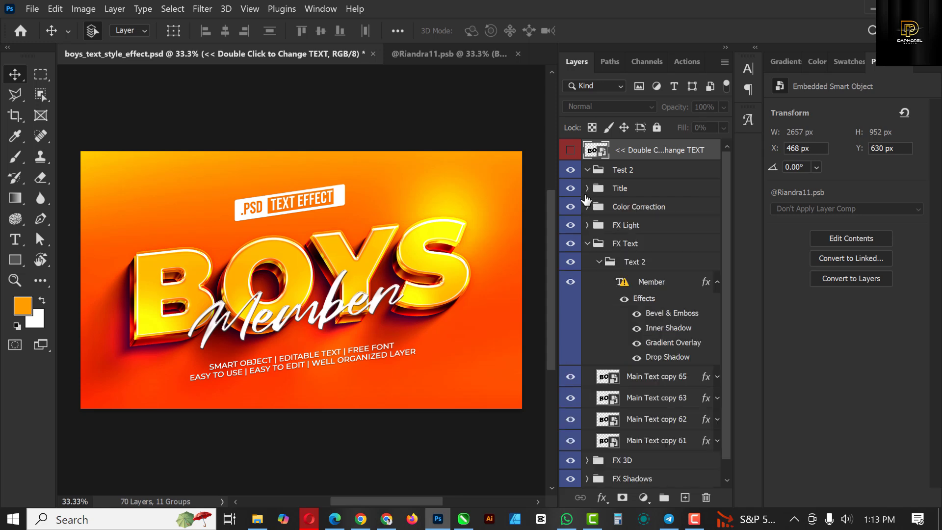
click(341, 196)
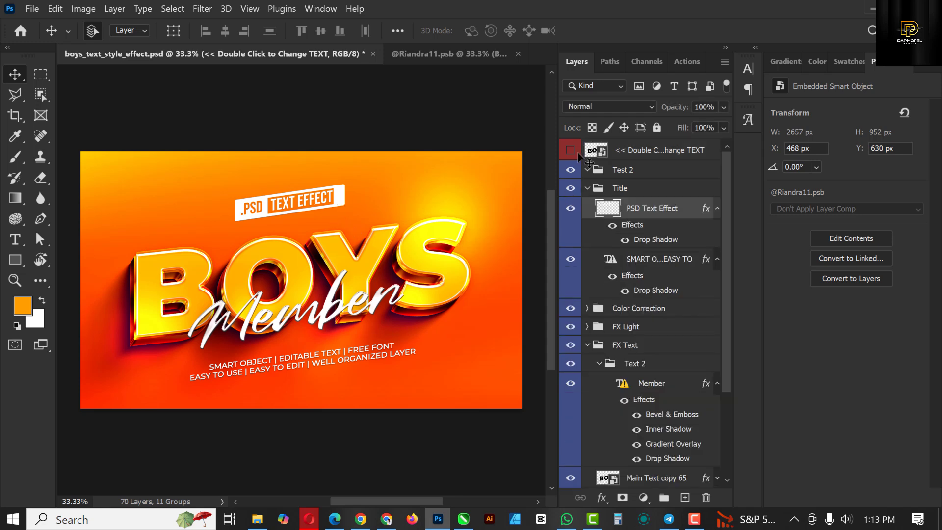
click(589, 189)
click(570, 188)
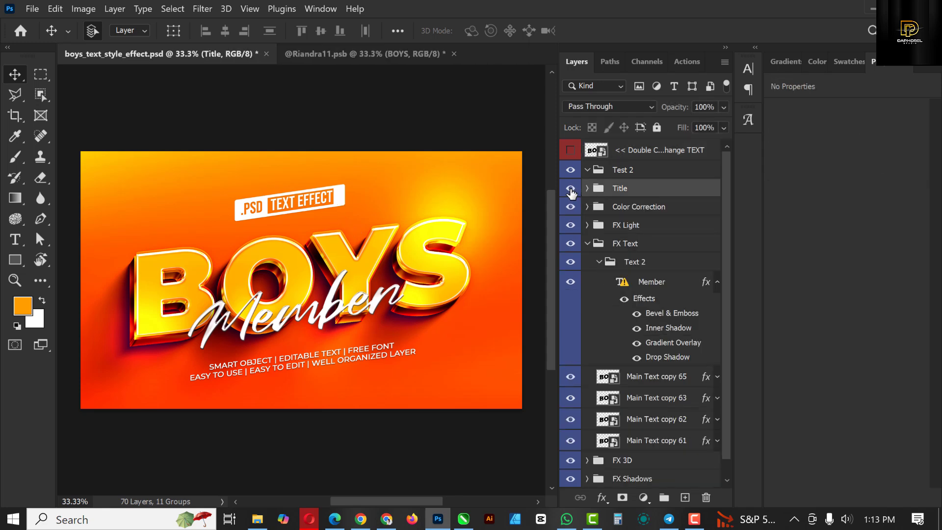
click(570, 206)
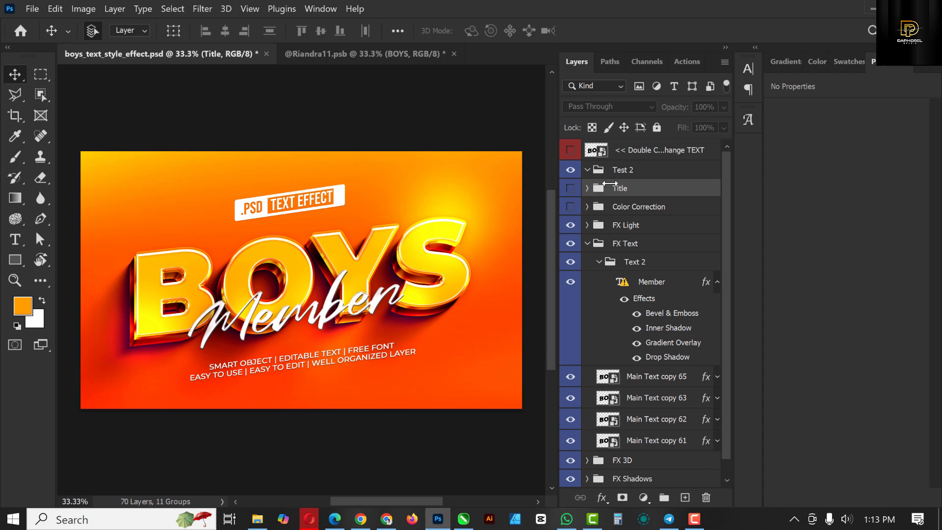
click(457, 172)
Step: Hide the Text 2 and Background groups and Layer 1 in the FX Light group, keeping the FX Light group itself shown
click(587, 225)
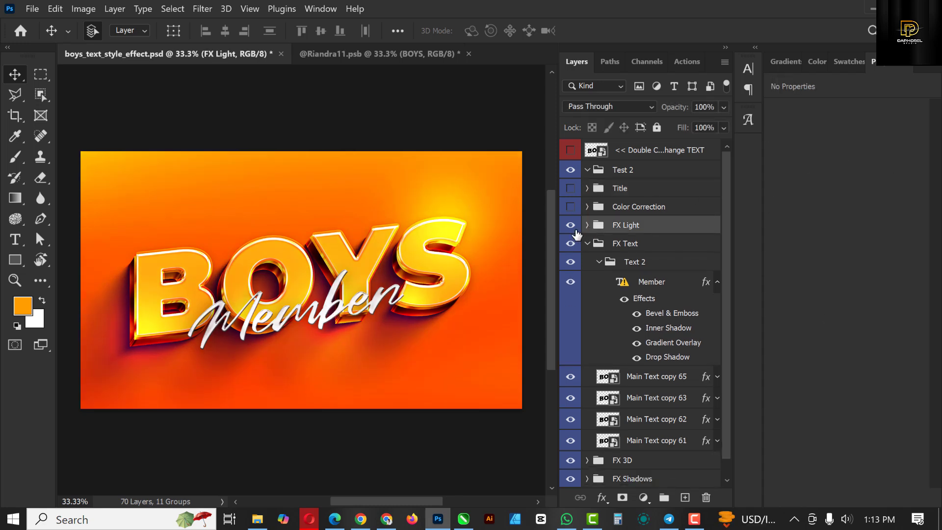
click(571, 225)
click(599, 261)
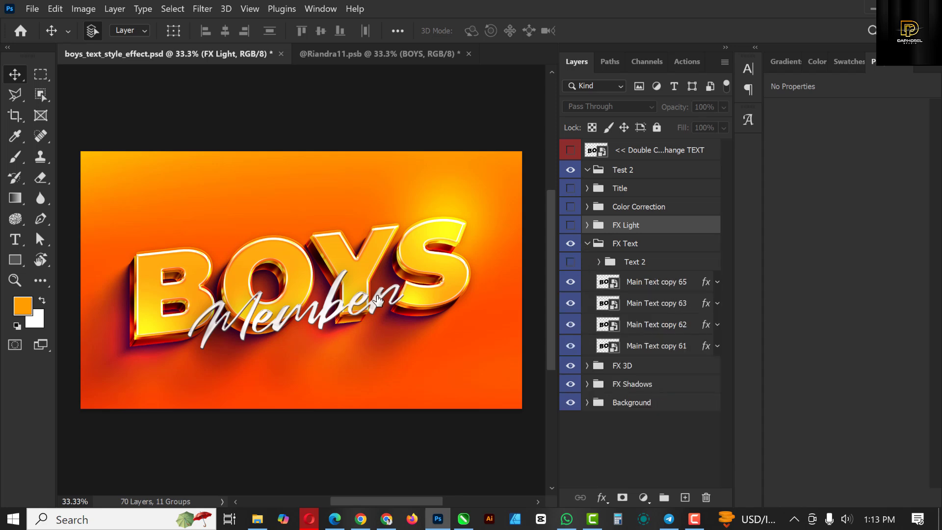
click(570, 262)
click(570, 225)
click(570, 402)
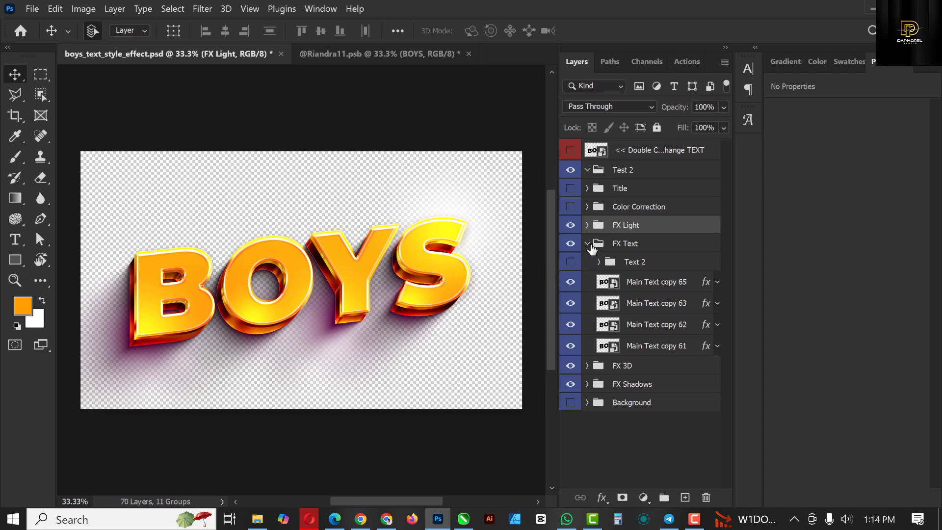
click(586, 225)
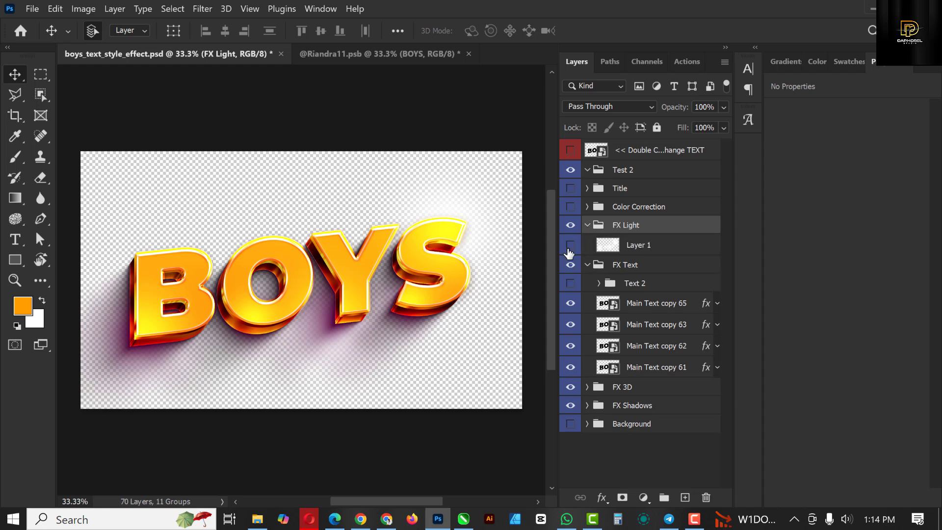
click(334, 54)
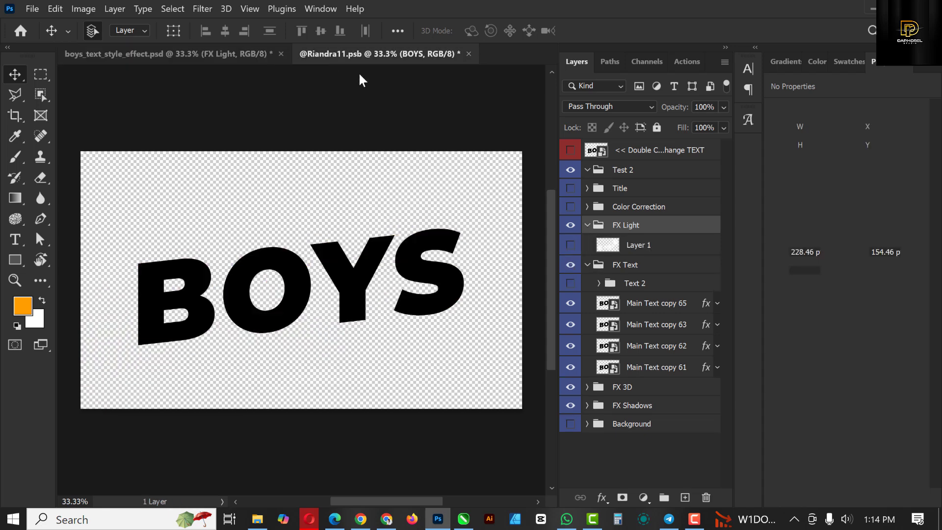
click(256, 520)
click(172, 50)
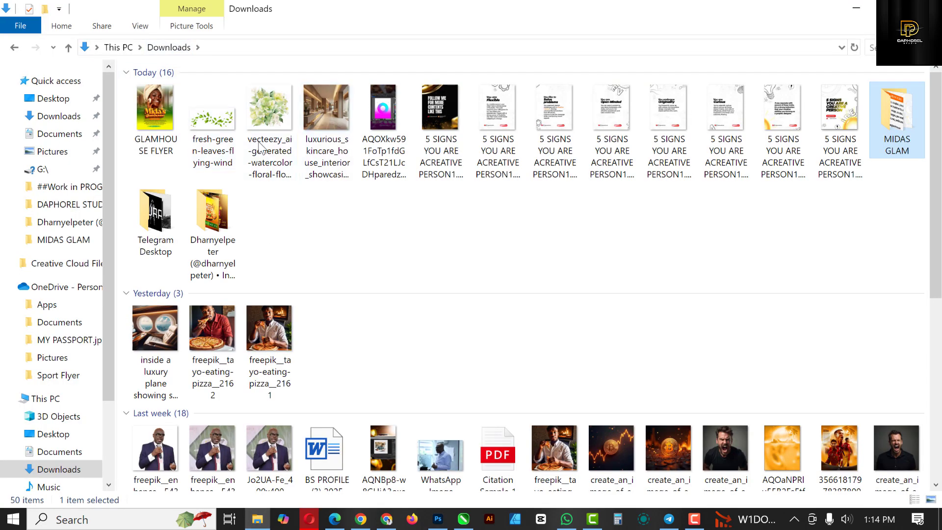
double_click(891, 123)
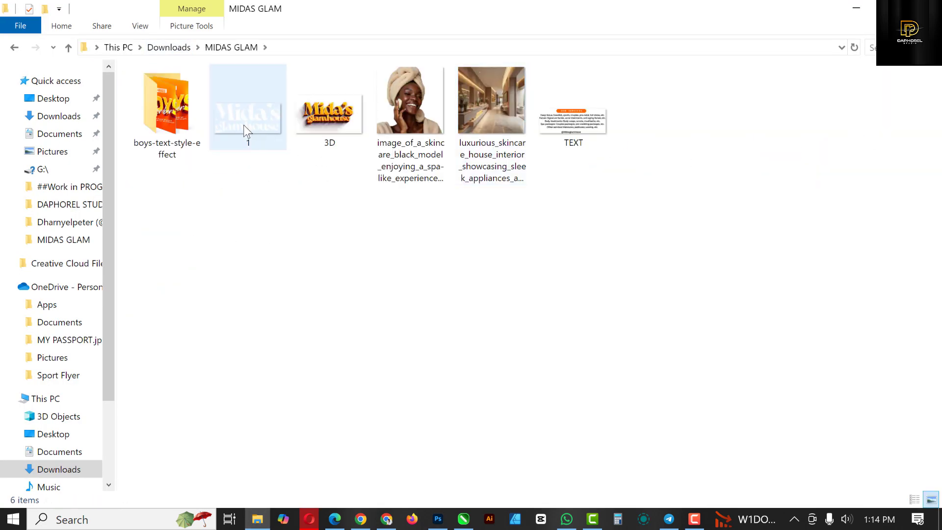
drag(243, 125, 472, 373)
key(Return)
key(ctrl+t)
key(Return)
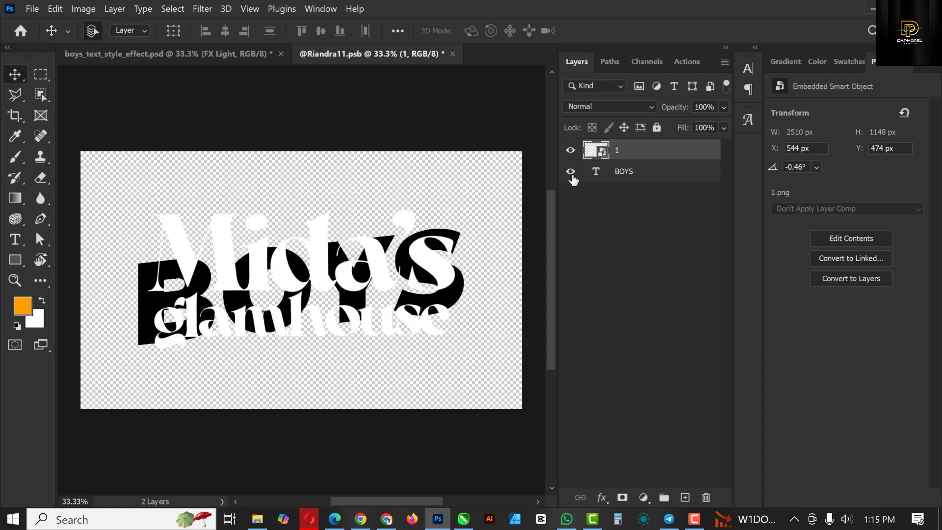
Step: Hide the BOYS text layer, save the smart object contents and return to boys_text_style_effect.psd
click(570, 172)
key(ctrl+s)
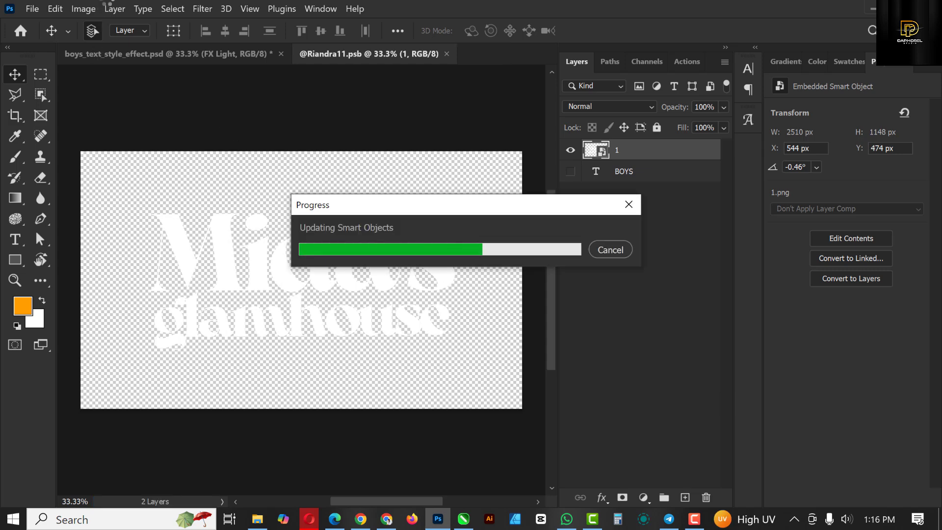
click(199, 55)
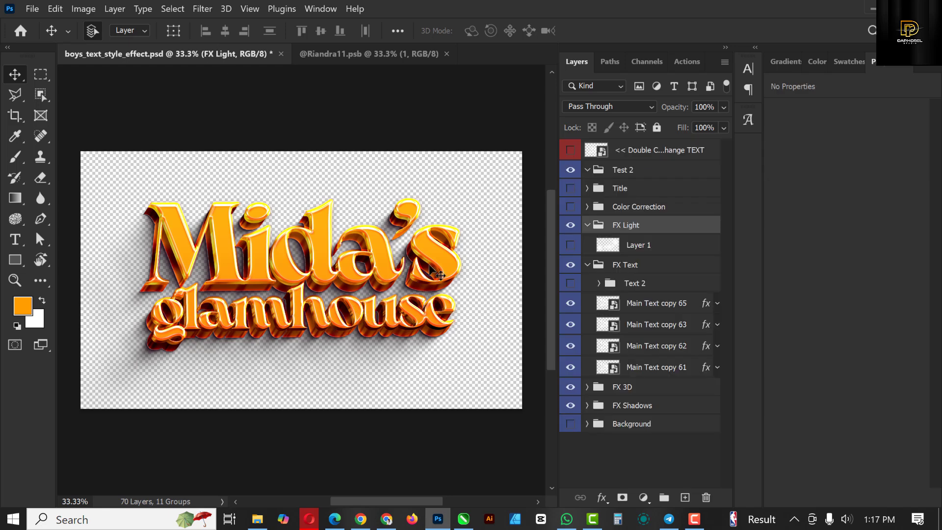
Step: Collapse the FX Light group and export the styled title as a 3600 × 2100 px PNG with transparency
click(587, 225)
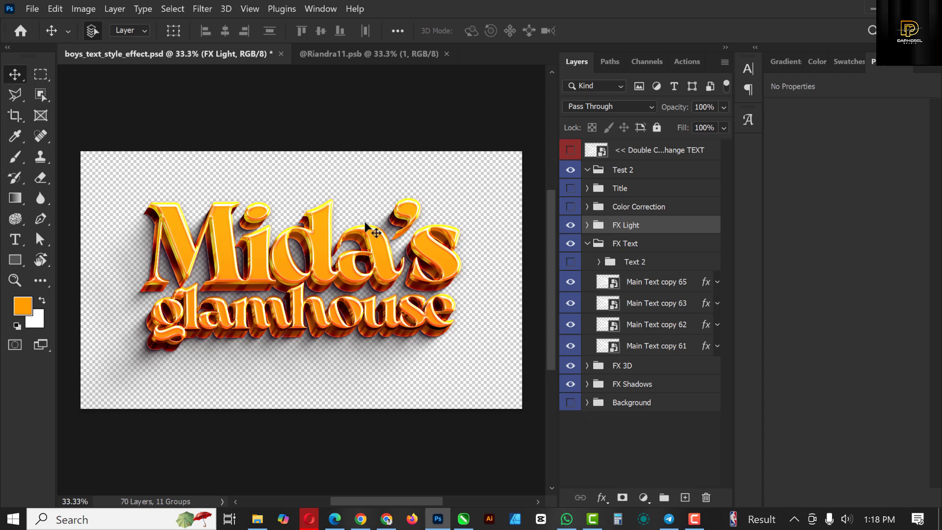
click(32, 9)
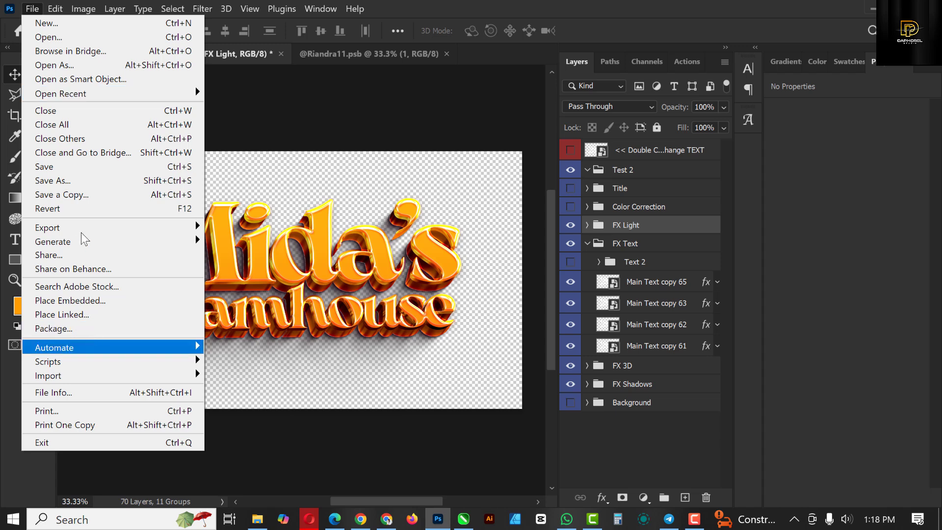
mouse_move(82, 233)
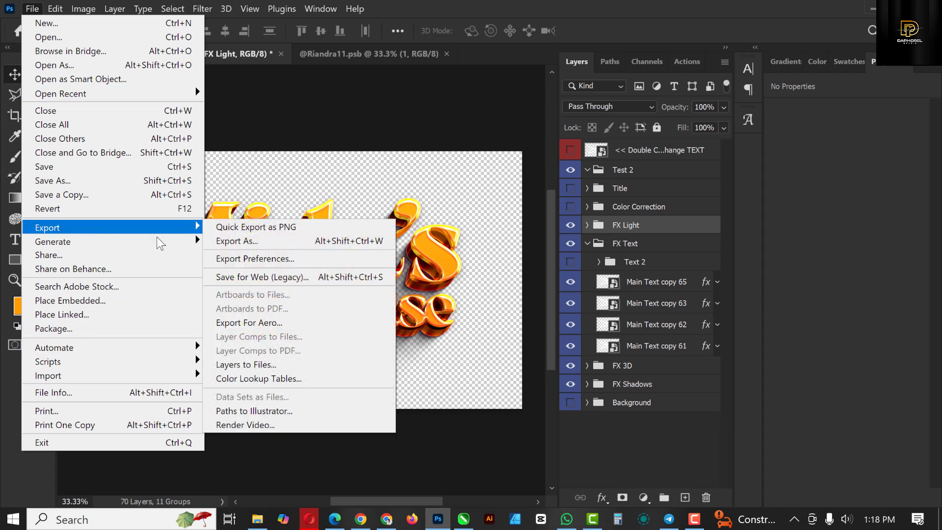
click(250, 241)
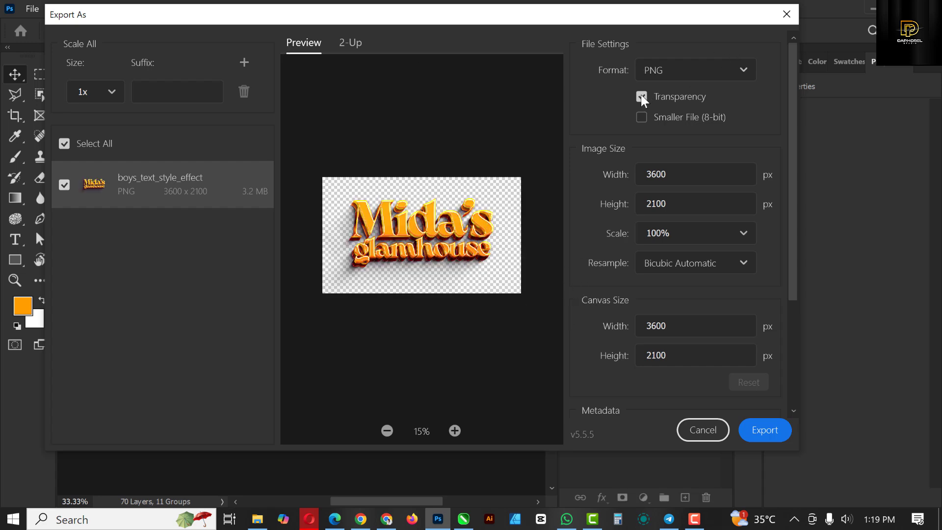
click(762, 431)
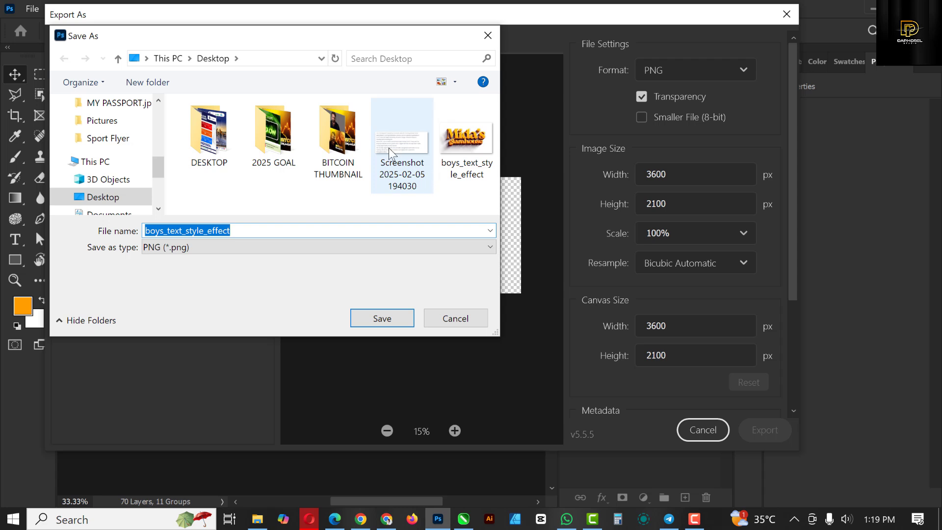
Step: Save the exported PNG in the Downloads folder under the name 3d
scroll(117, 206, down, 2)
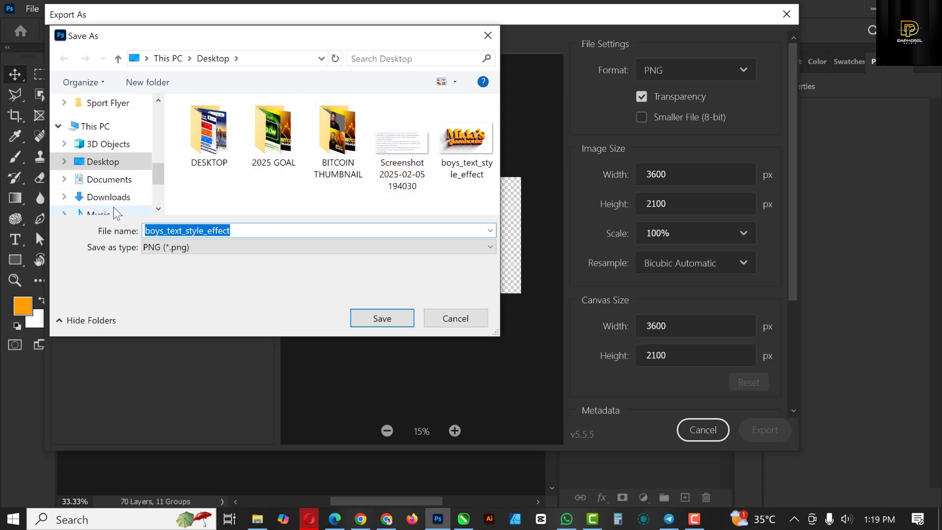
click(109, 197)
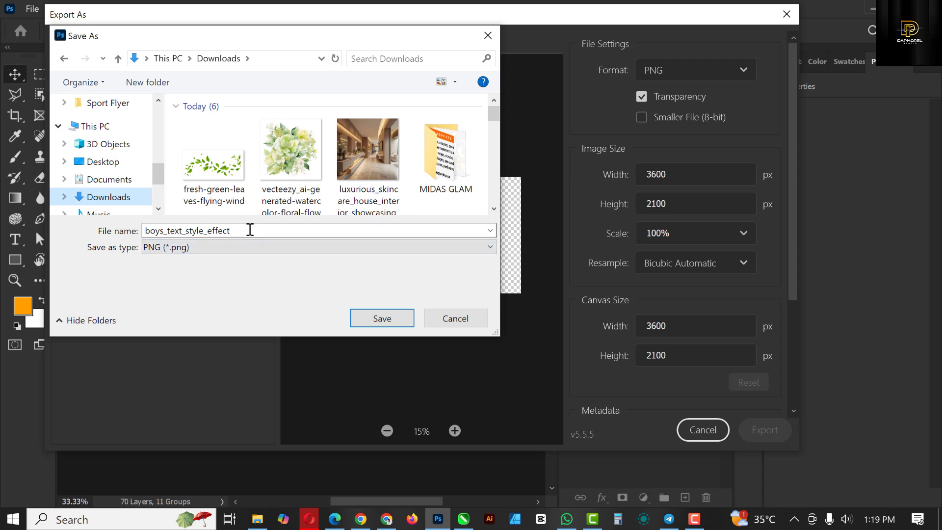
double_click(251, 230)
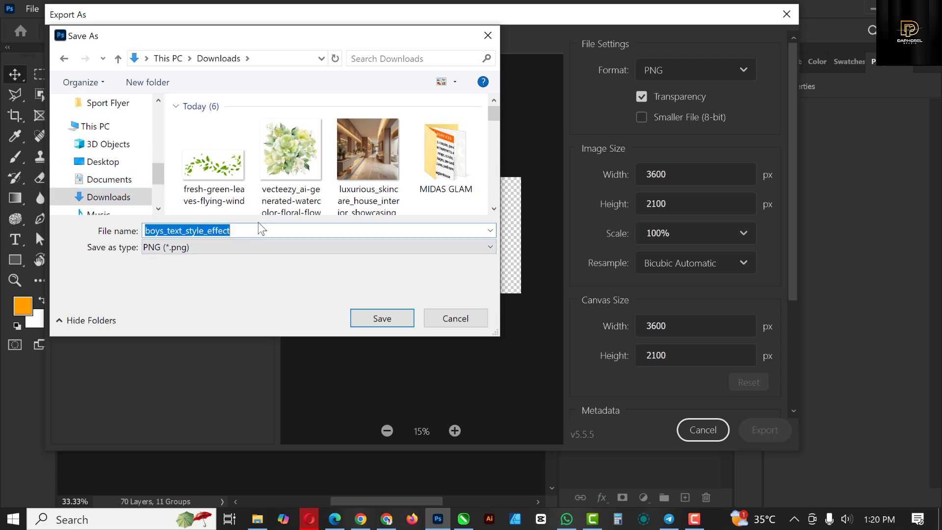
text(3d)
click(181, 309)
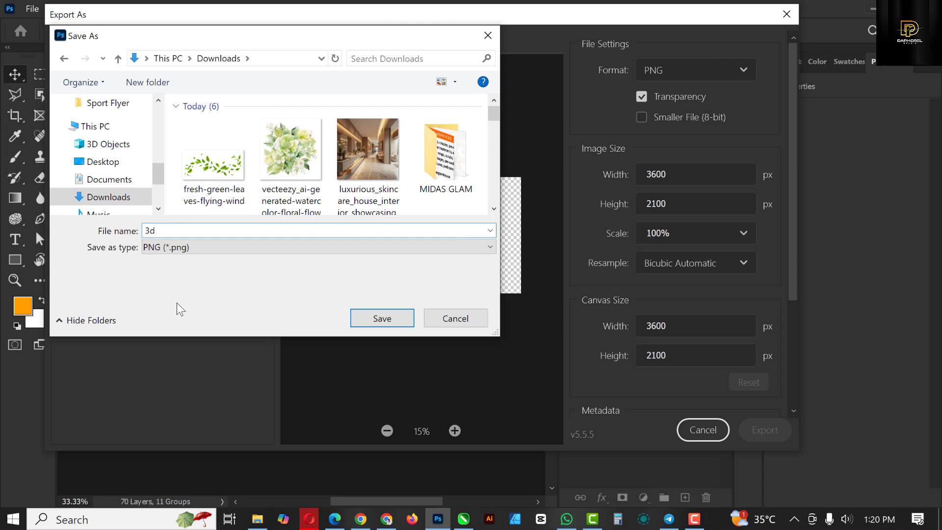
click(408, 320)
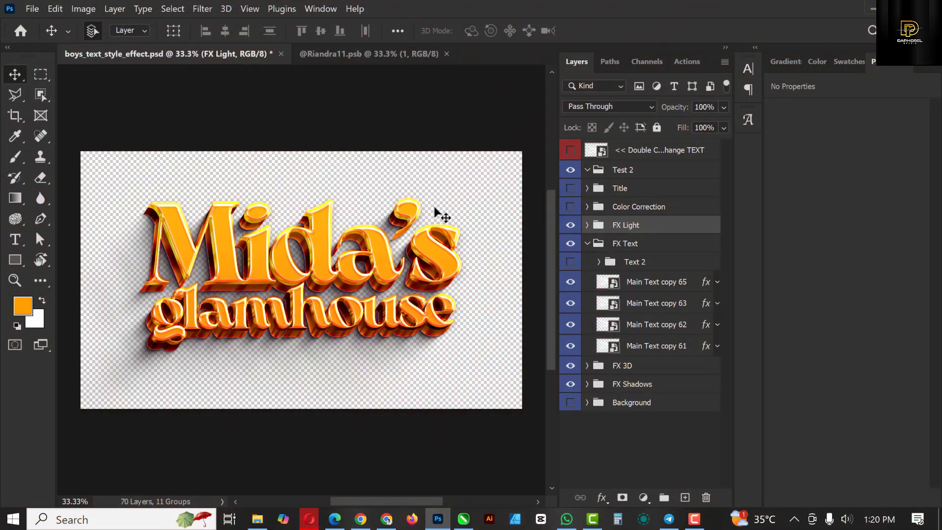
click(282, 55)
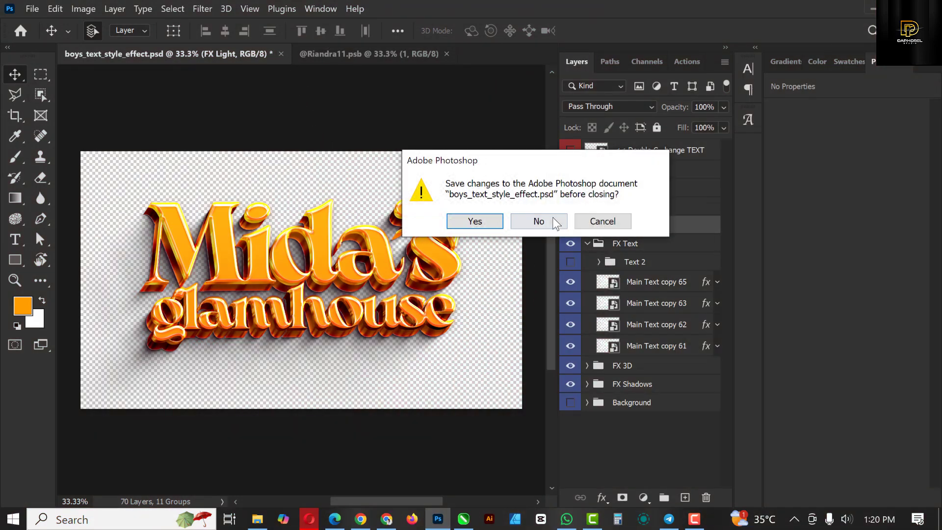
click(538, 219)
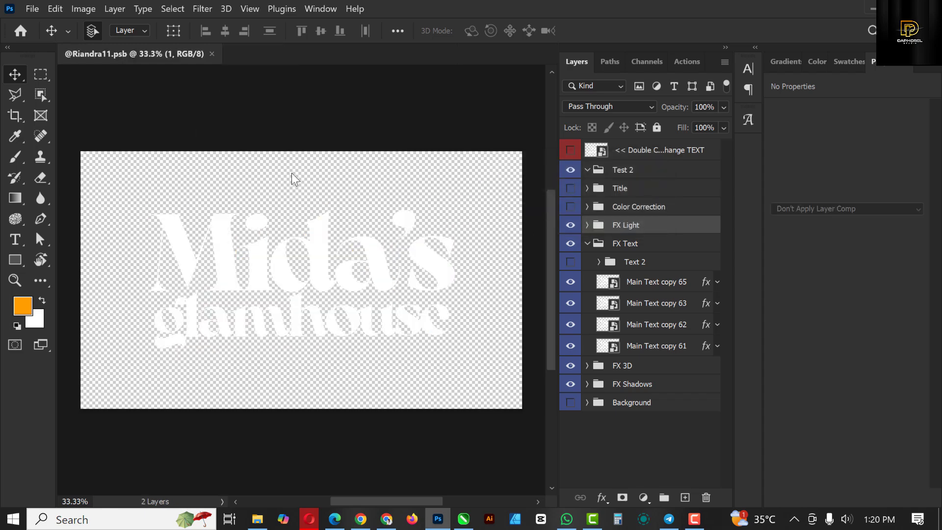
click(212, 54)
click(873, 9)
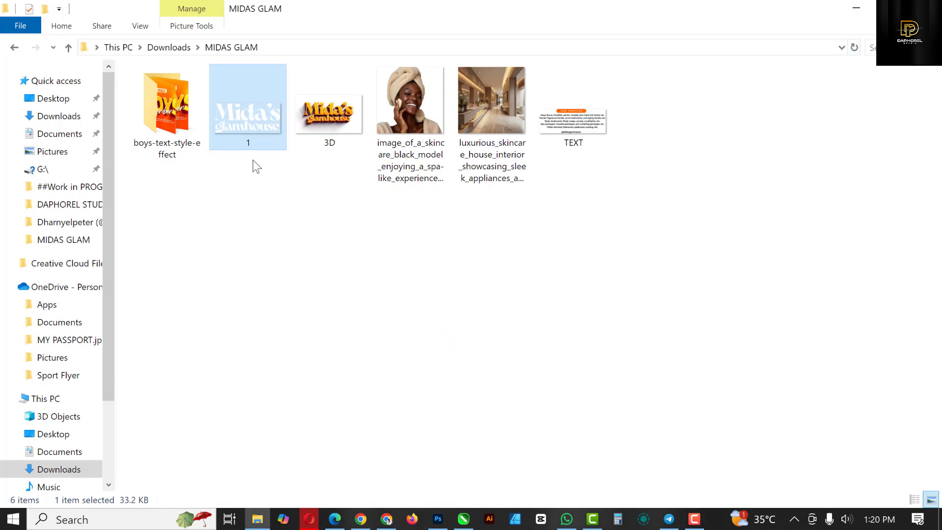
Step: Import the exported 3d image from the Downloads folder into the Spa Flyer document in CorelDRAW
click(169, 48)
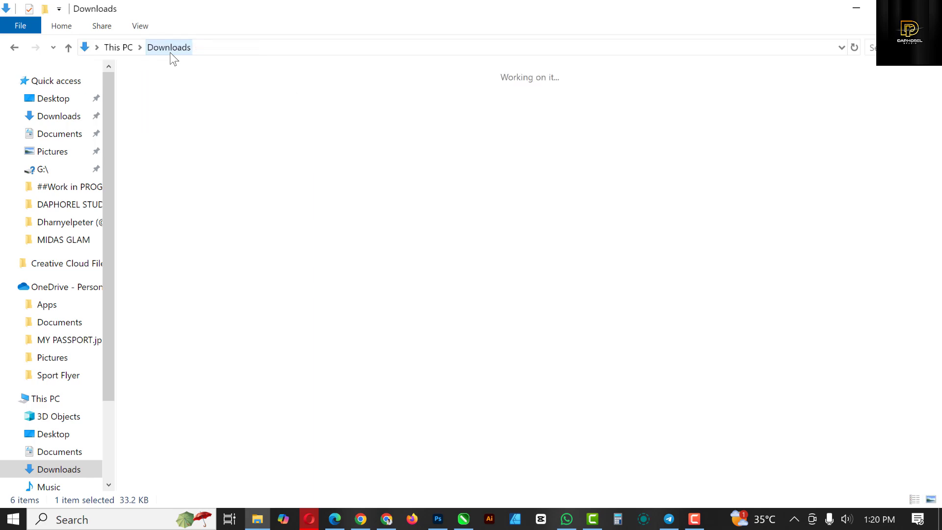
click(149, 132)
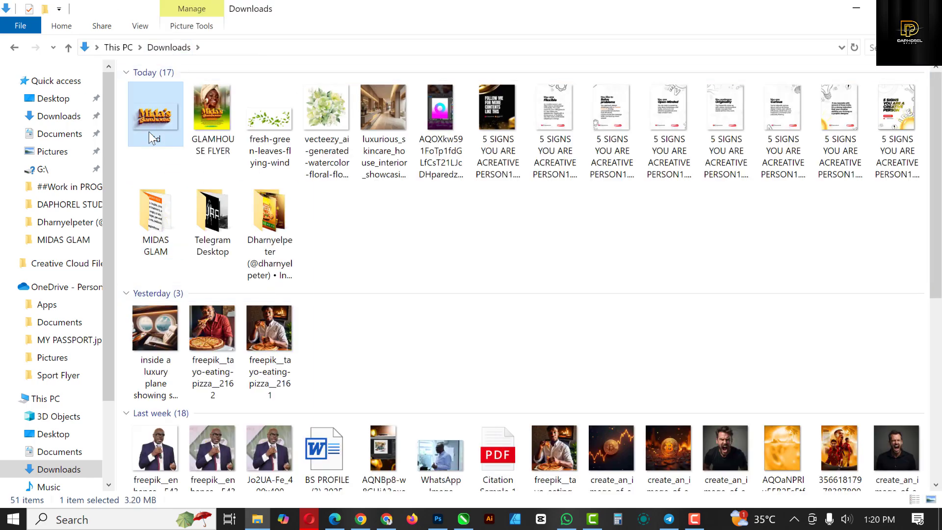
drag(153, 116, 605, 237)
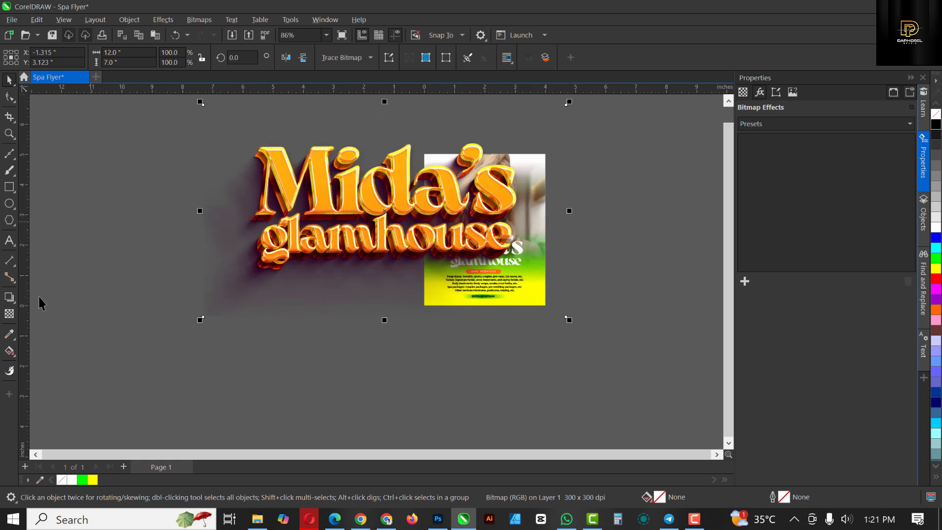
Step: Apply a linear fountain transparency to the 3D title so its shadow fades out toward the lower-left corner
click(9, 314)
drag(239, 258, 209, 317)
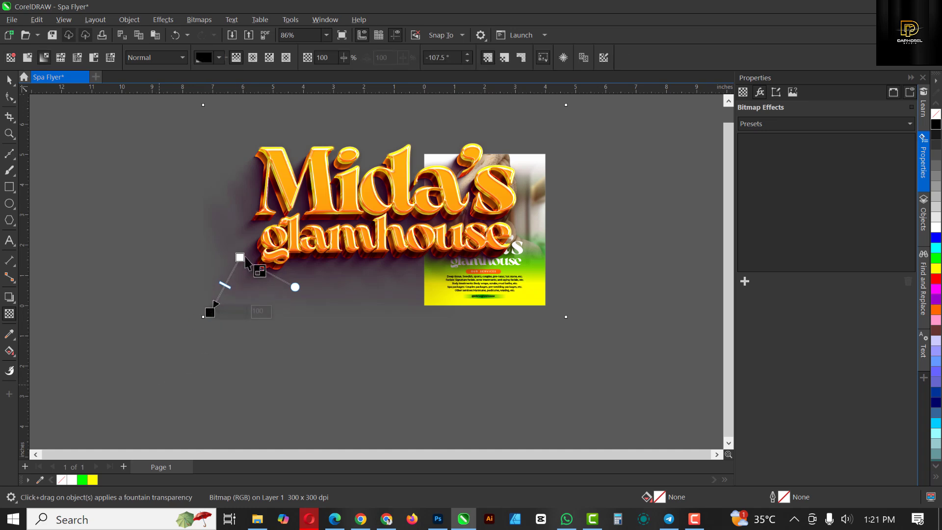
drag(240, 257, 251, 241)
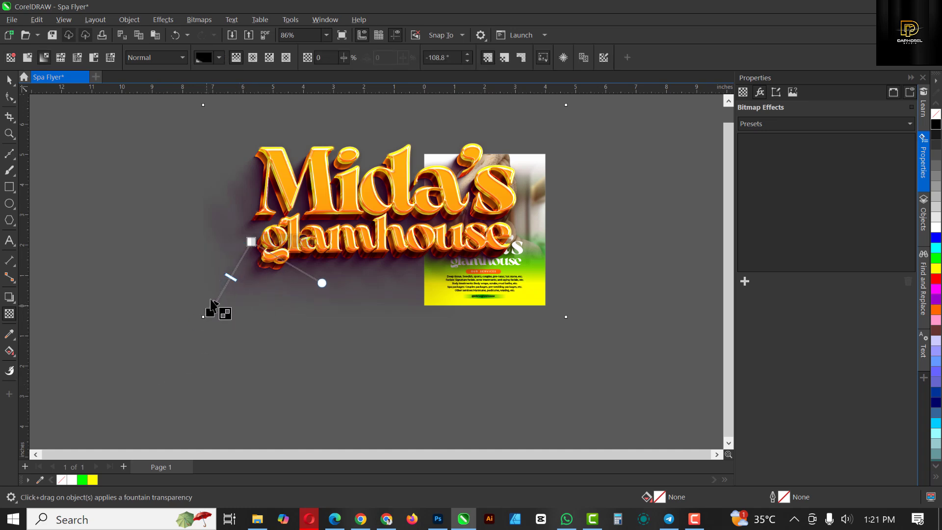
click(9, 79)
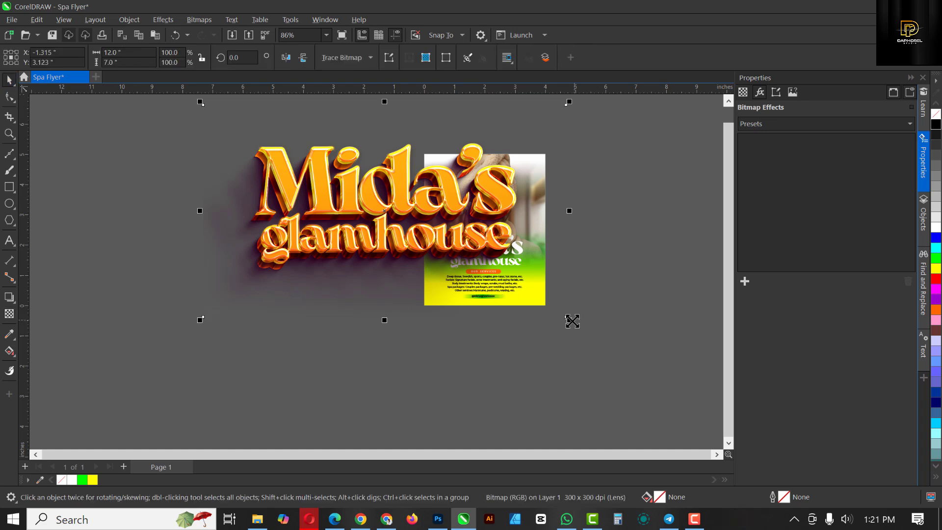
Step: Scale the 3D title down to about 2.68 × 1.56 inches and place it over the white title on the flyer
drag(570, 320, 427, 265)
drag(380, 234, 482, 275)
scroll(515, 253, up, 5)
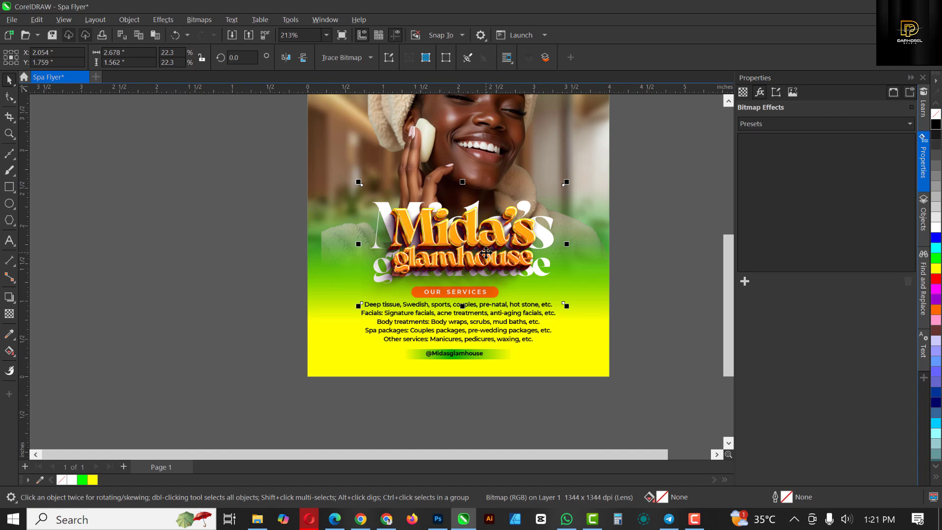
Step: Cut the 3D title, move the white title off the page beside the flyer, and paste the 3D title back
key(Delete)
click(486, 236)
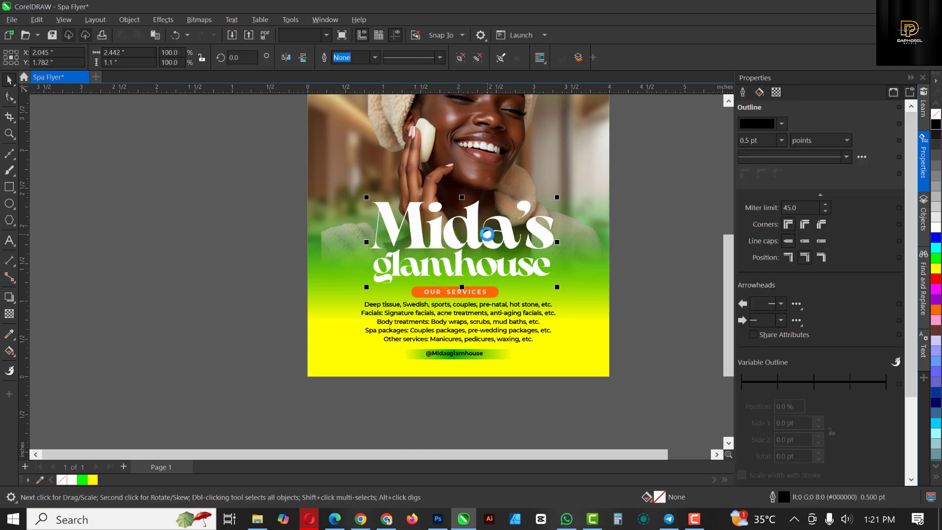
drag(487, 236, 158, 222)
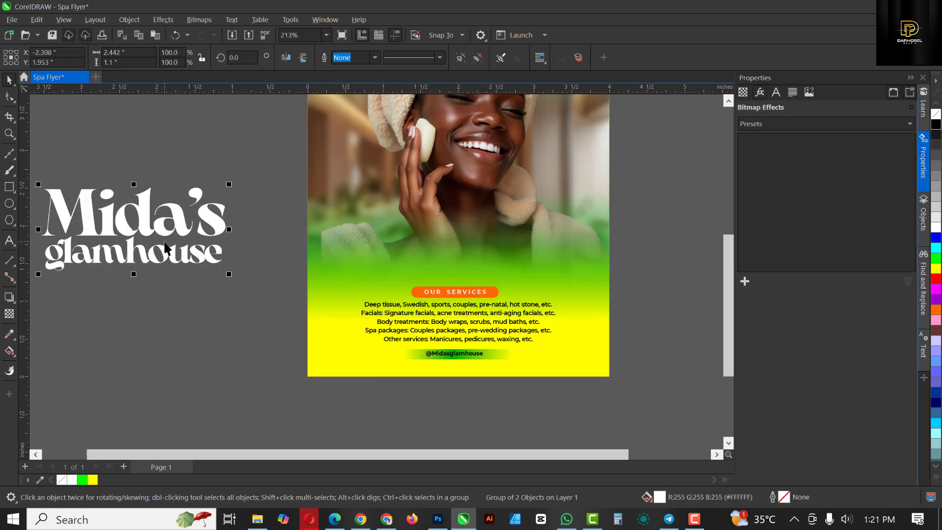
key(ctrl+v)
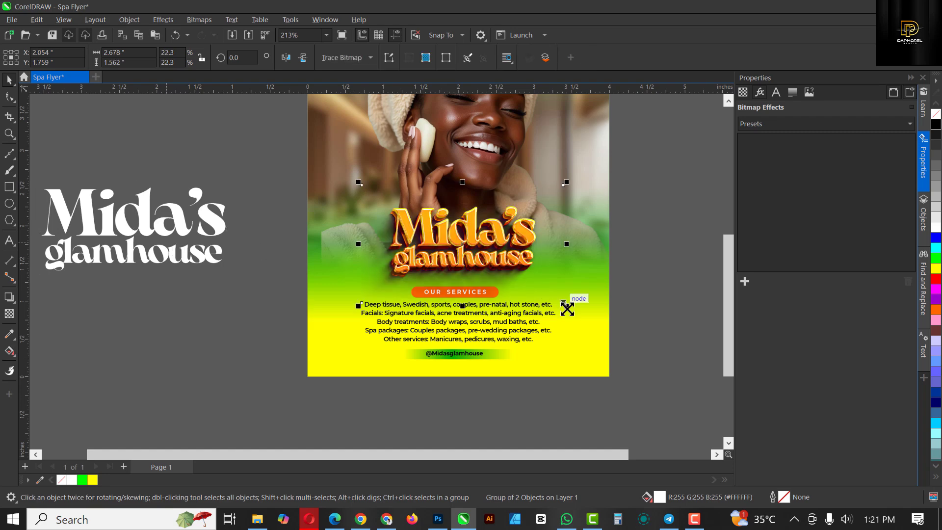
Step: Resize the 3D title to about 3.19 × 1.86 inches and center it above the OUR SERVICES label
drag(567, 305, 590, 334)
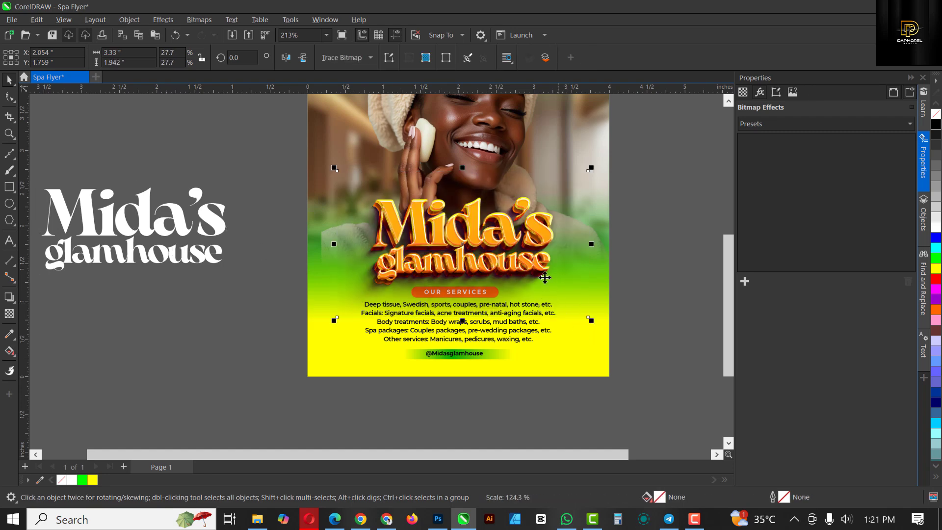
drag(533, 303, 526, 302)
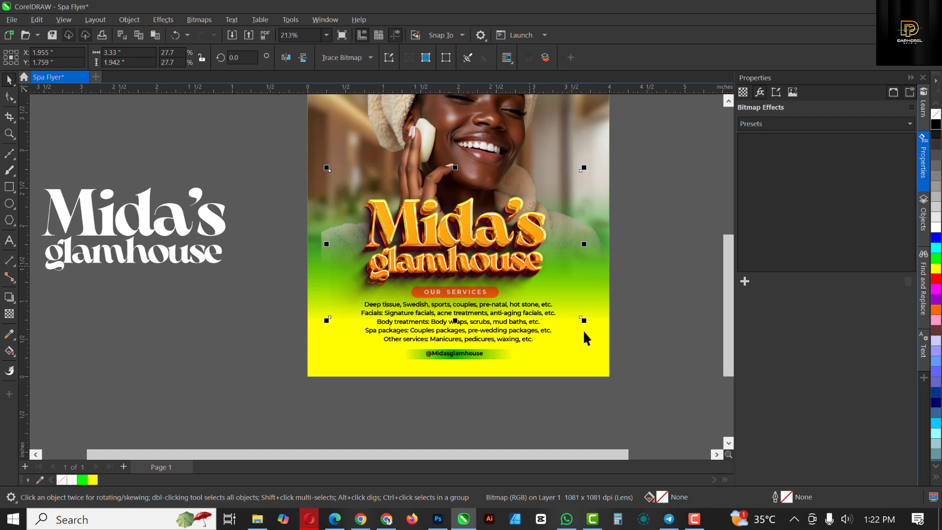
mouse_move(589, 321)
mouse_down()
mouse_move(561, 309)
mouse_move(574, 319)
mouse_up()
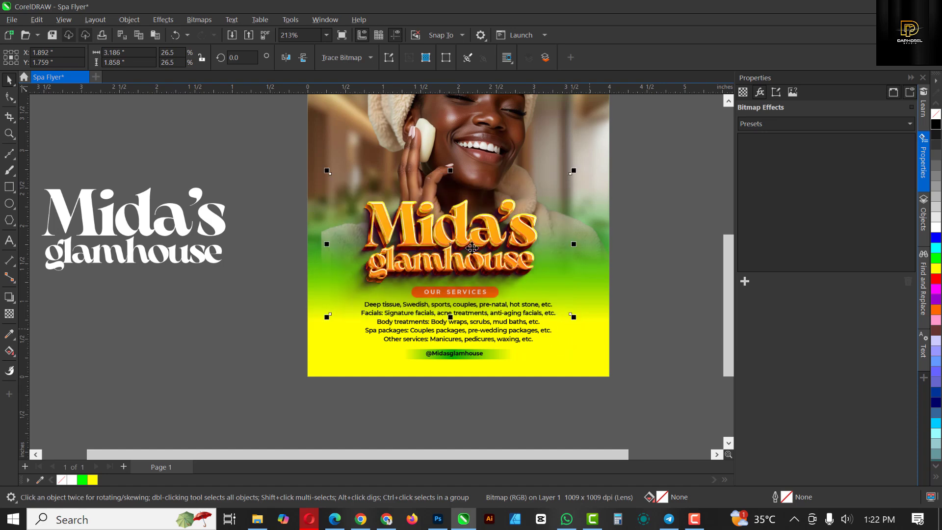
drag(471, 248, 463, 299)
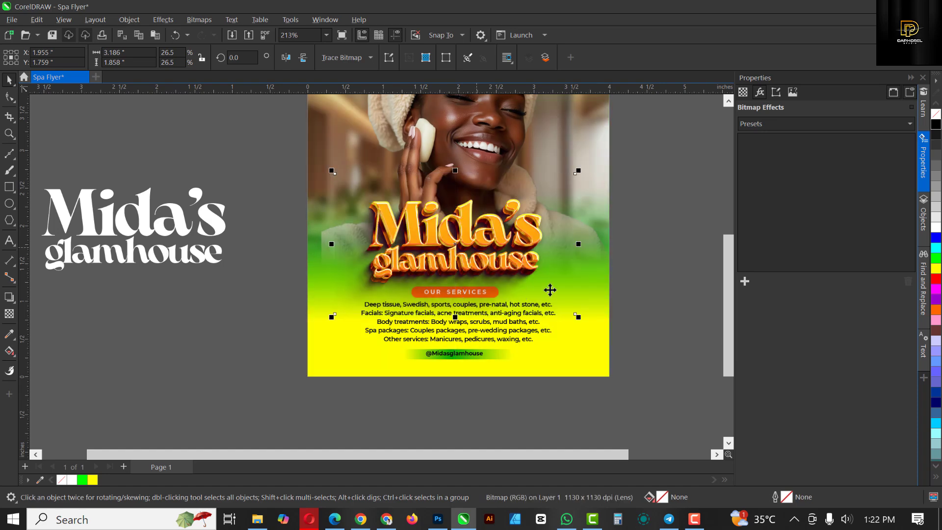
Step: Bring the OUR SERVICES label and the services text in front of the 3D title's shadow
key(Escape)
scroll(534, 283, down, 1)
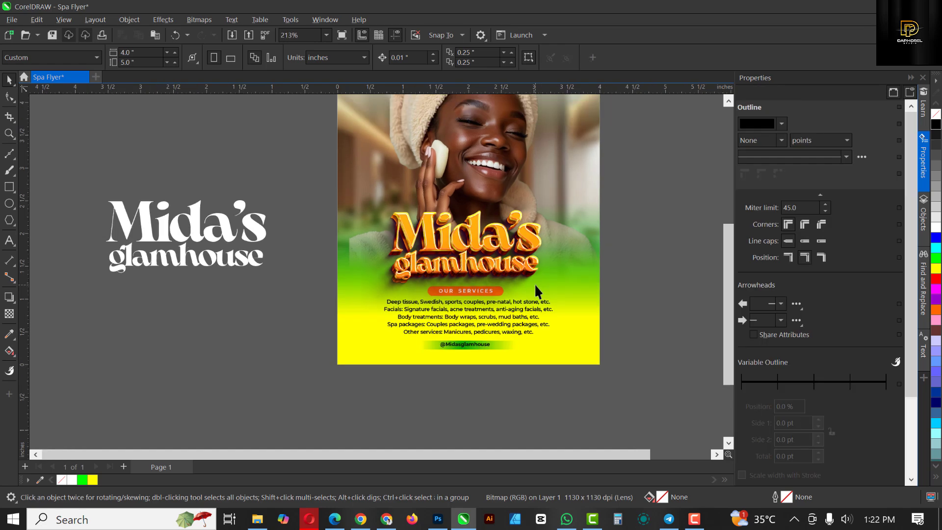
drag(328, 387, 332, 390)
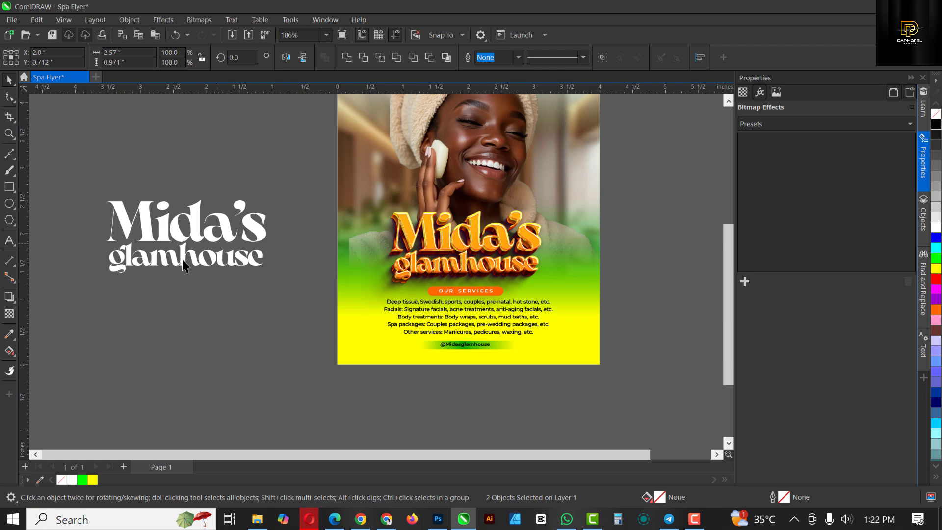
key(Escape)
Step: Delete the spare white title beside the flyer and shift the 3D title slightly right to X 1.985 inches
click(173, 228)
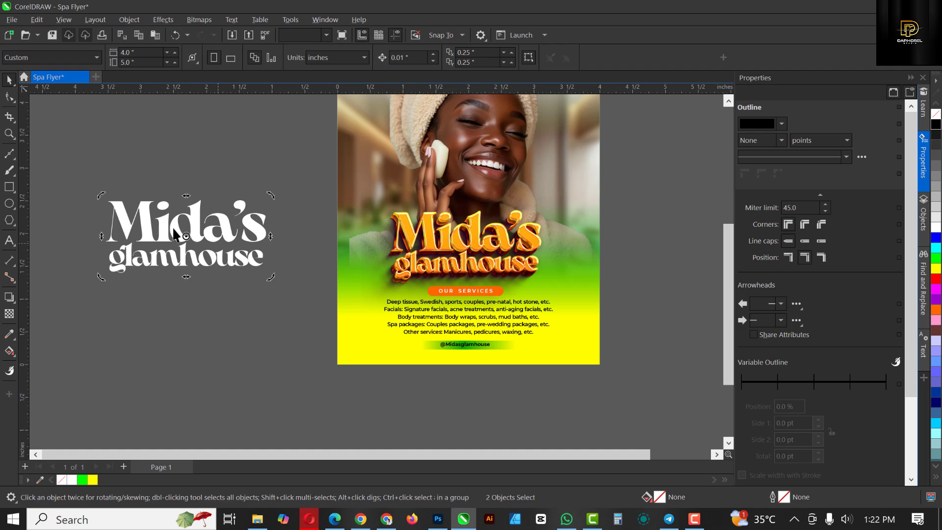
key(Delete)
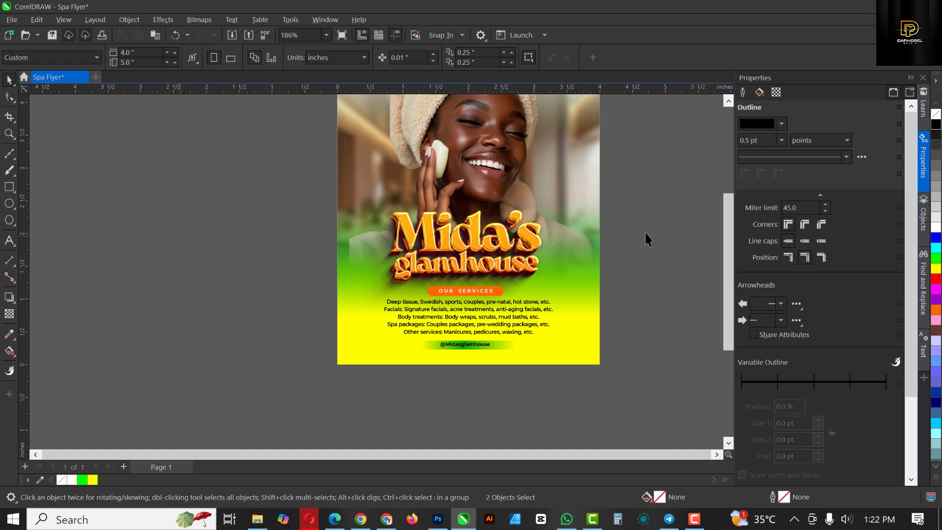
key(shift+F4)
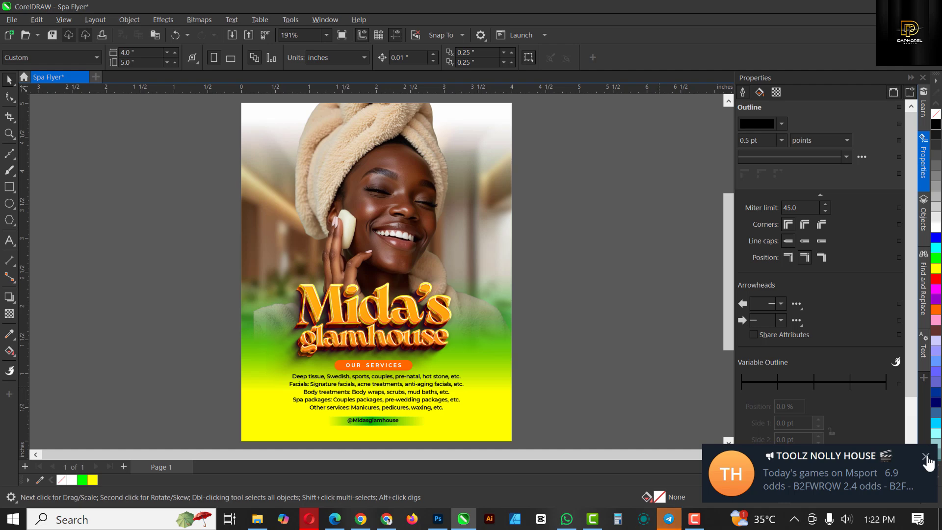
click(925, 456)
click(435, 321)
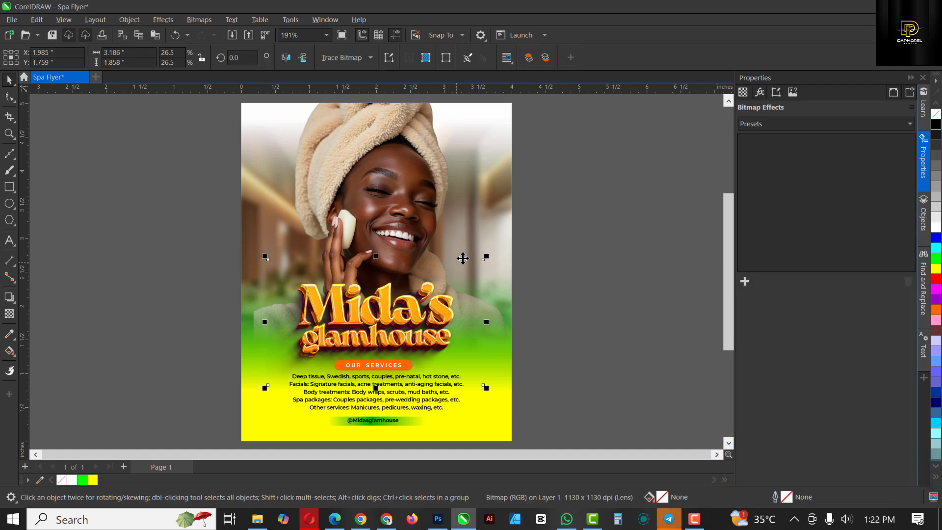
Step: Draw a circle about 0.9 inch wide beside the flyer's left edge, with a yellow fill and no outline
scroll(375, 316, up, 1)
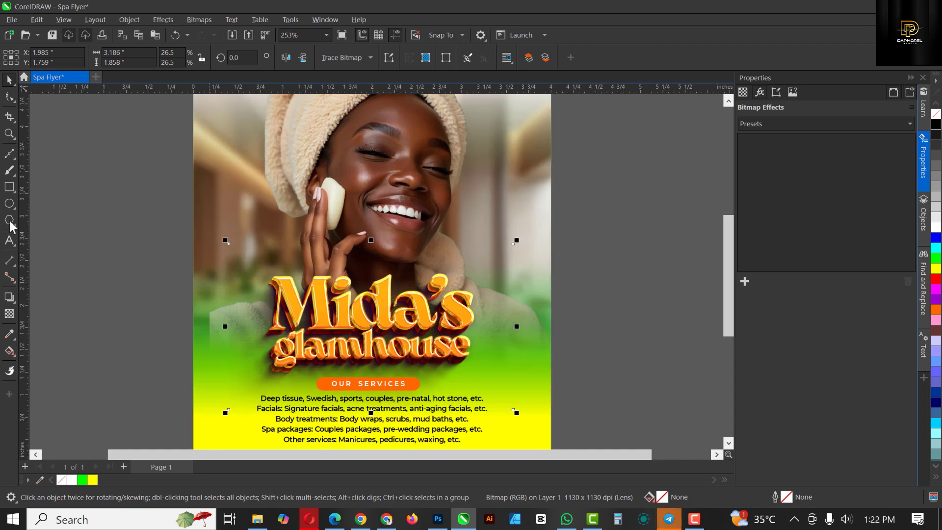
click(9, 204)
drag(121, 198, 203, 278)
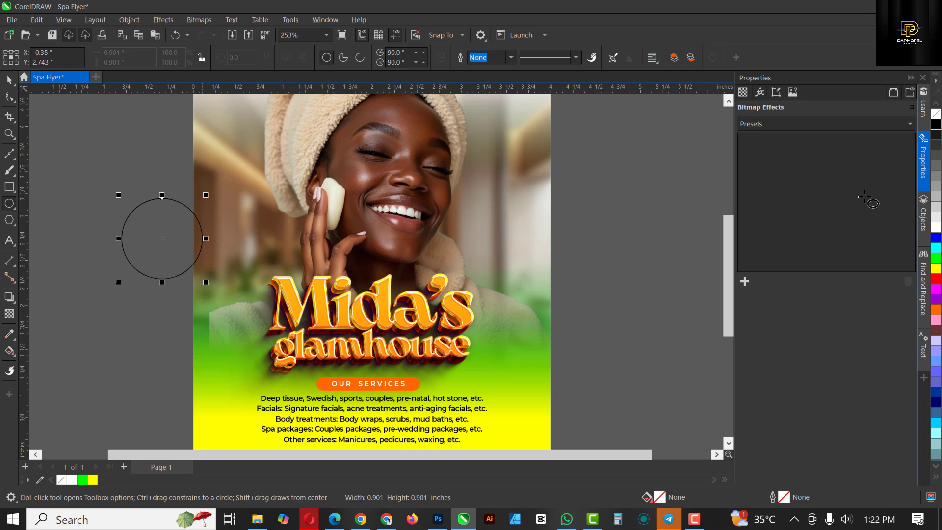
click(936, 268)
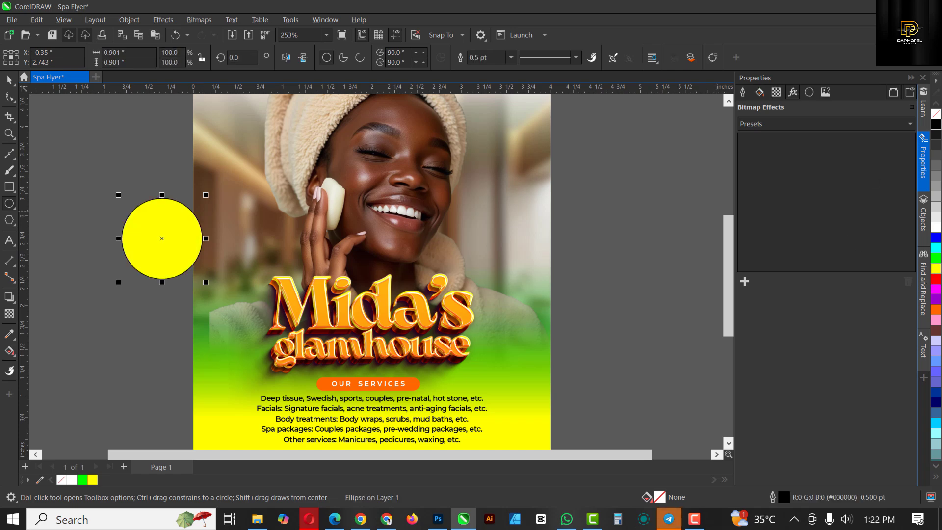
right_click(936, 114)
Step: Turn the yellow circle into a soft glow with an elliptical fountain transparency and the Screen merge mode
click(8, 315)
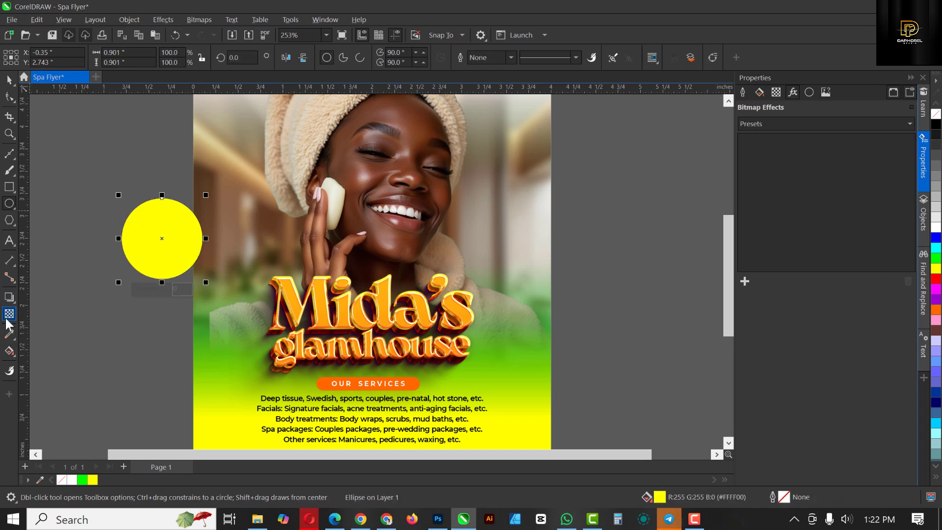
click(45, 57)
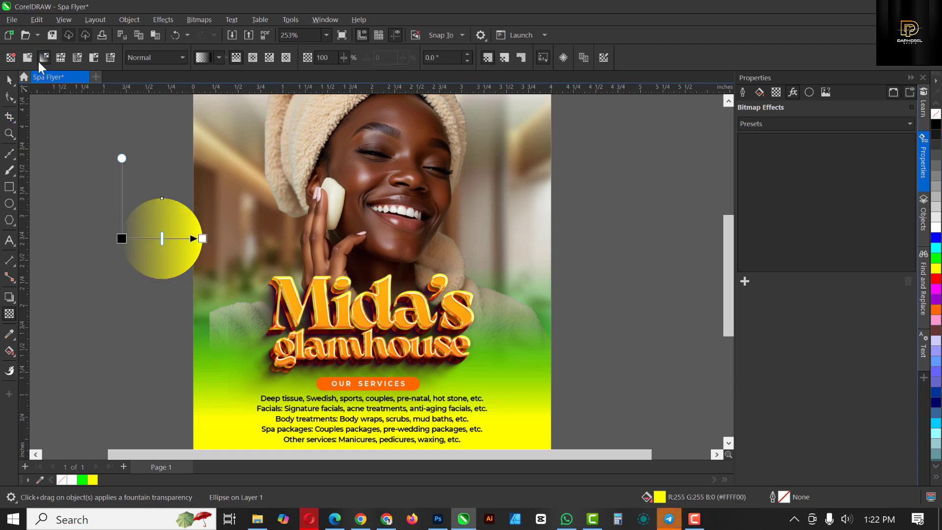
click(236, 58)
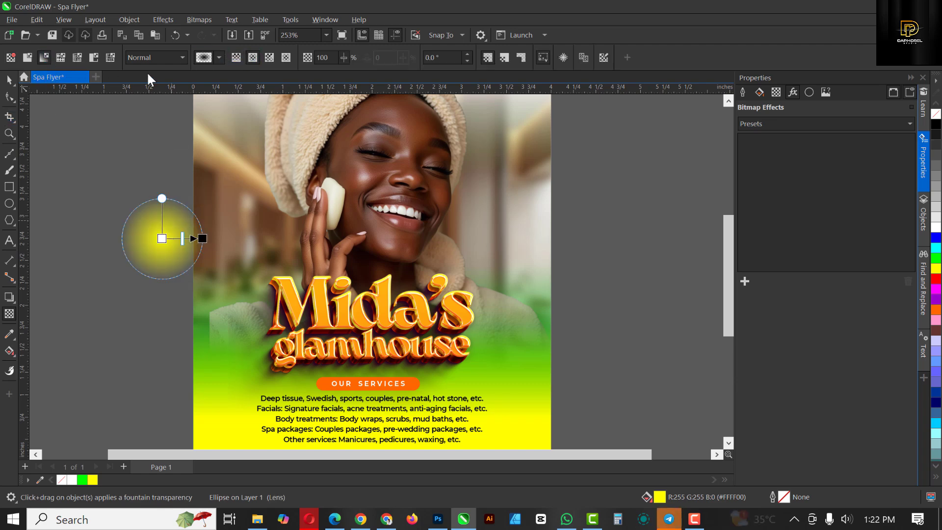
click(159, 55)
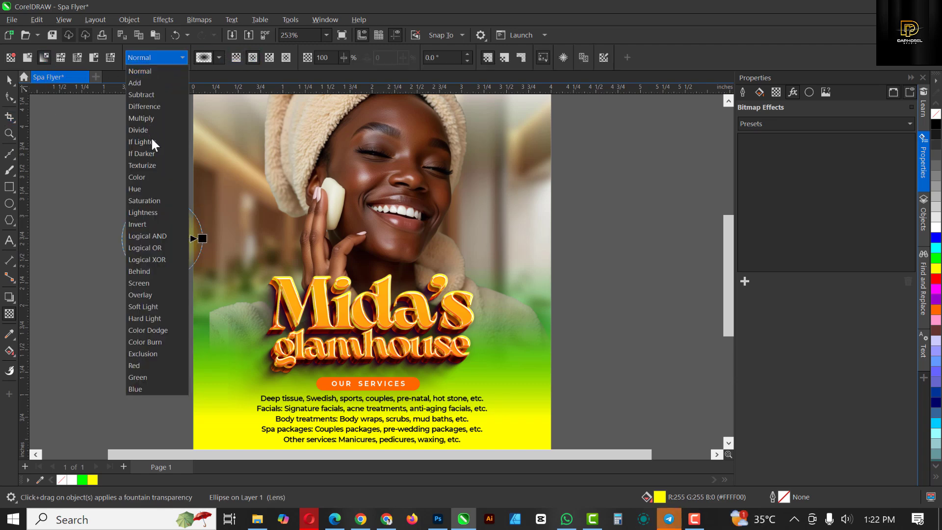
click(146, 282)
Step: Place the yellow glow on the right end of the Mida's lettering and a copy over its left half
click(7, 80)
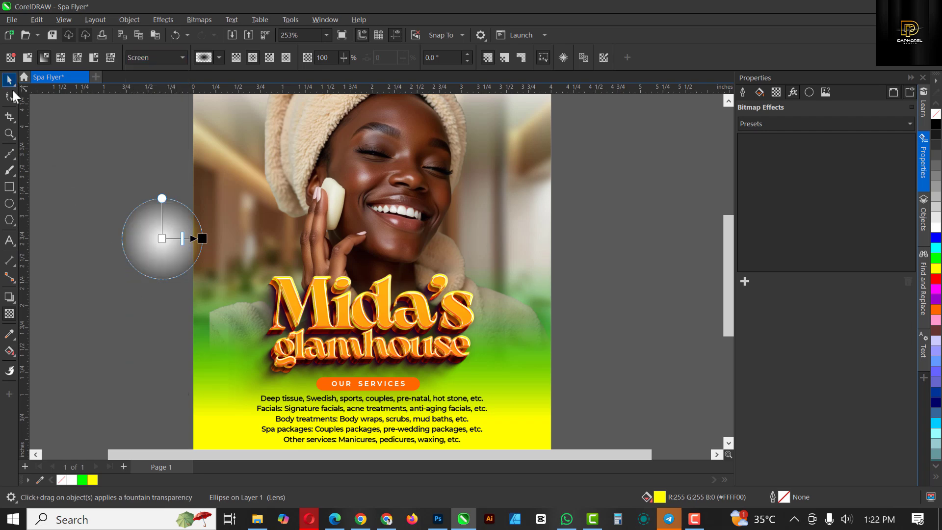
drag(185, 241, 351, 321)
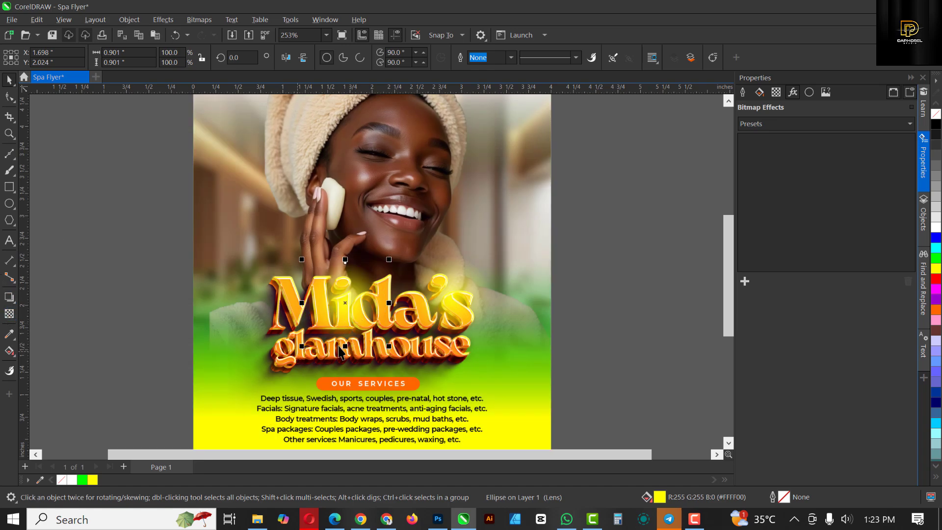
Step: Reshape the selected glow to about 1.05 × 0.49 inches and position it over the middle of the glamhouse lettering
drag(345, 347, 345, 328)
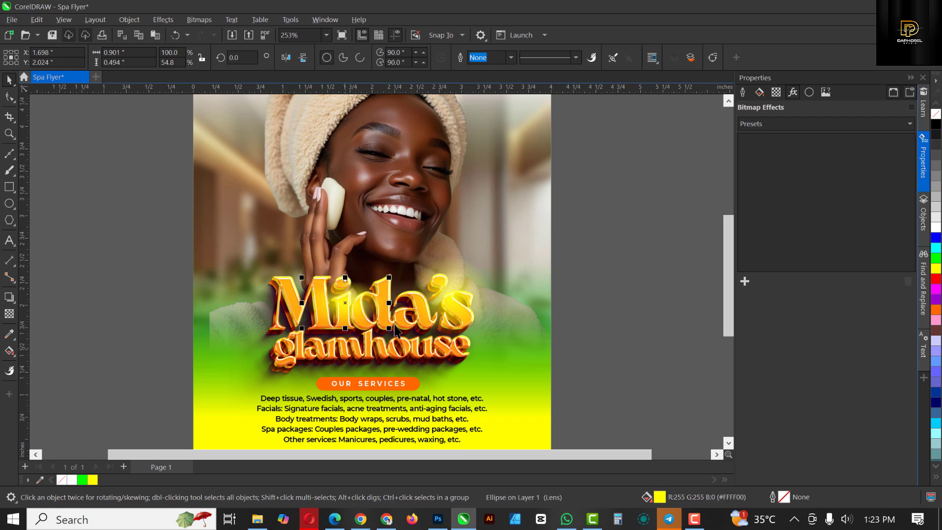
drag(393, 307, 356, 350)
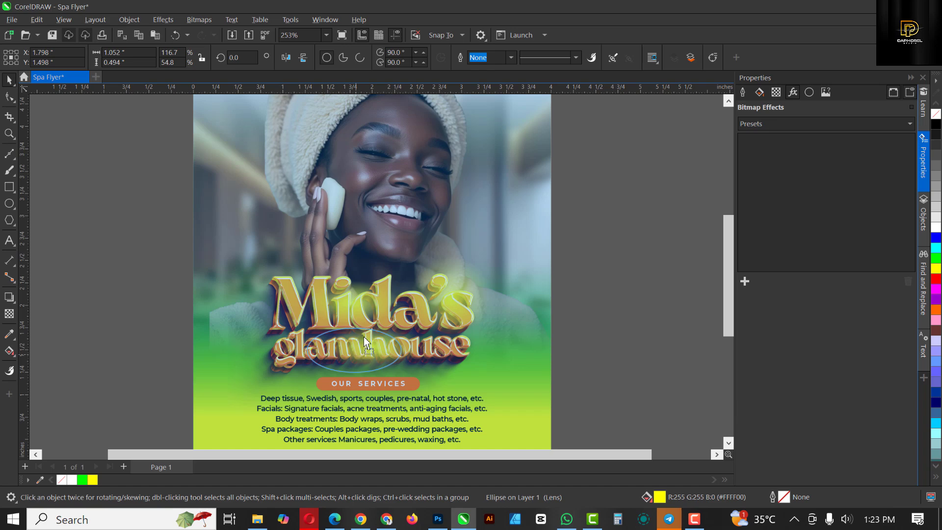
drag(366, 342, 365, 342)
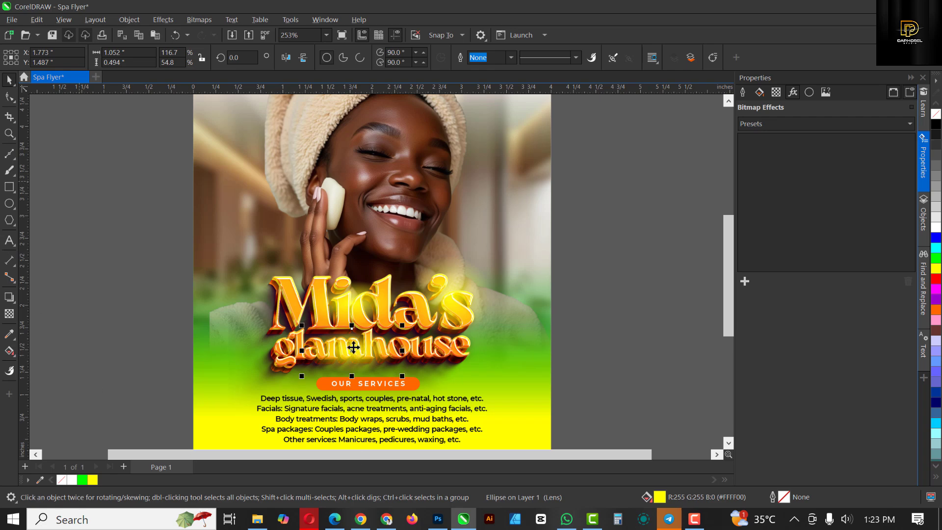
Step: Move the selected yellow glow over the left end of the glamhouse lettering and open its transparency settings
drag(305, 342, 249, 334)
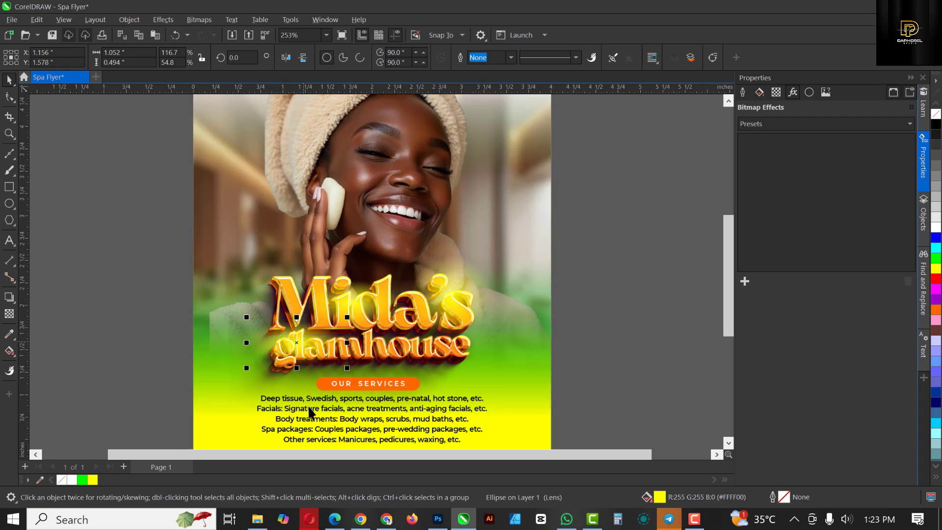
click(9, 314)
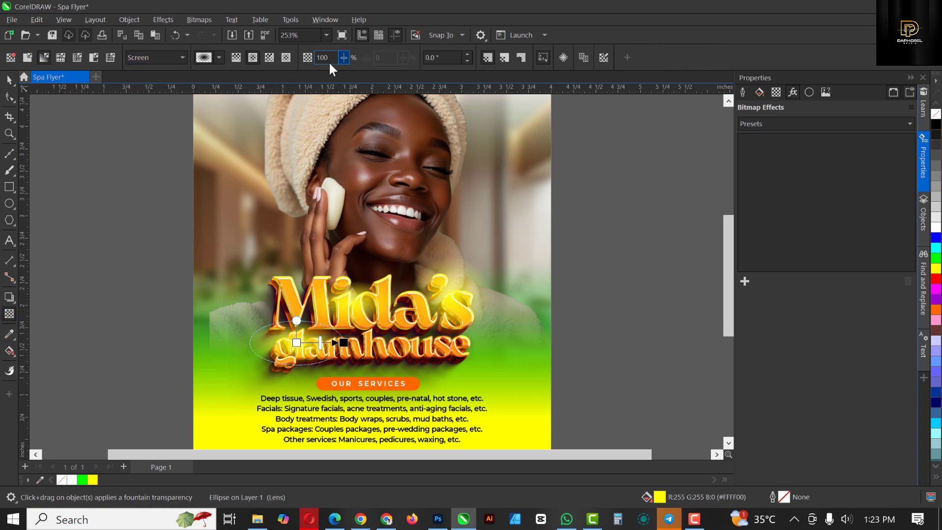
drag(343, 55, 390, 67)
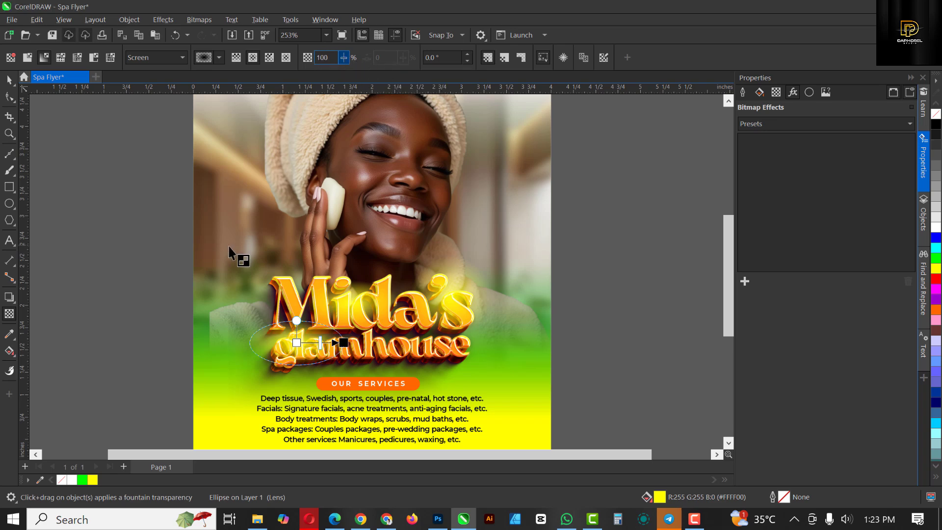
click(9, 81)
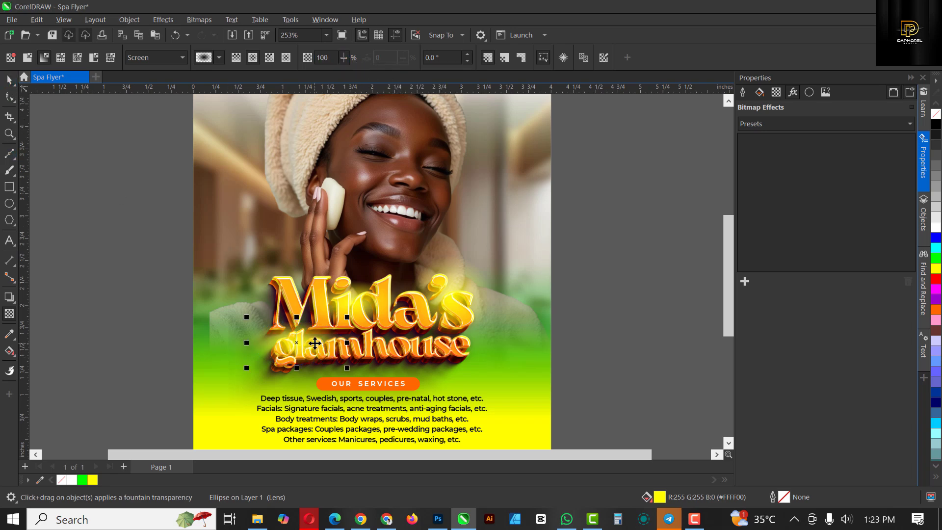
Step: Convert the selected glow to a 300 dpi RGB bitmap with anti-aliasing and a transparent background
click(192, 18)
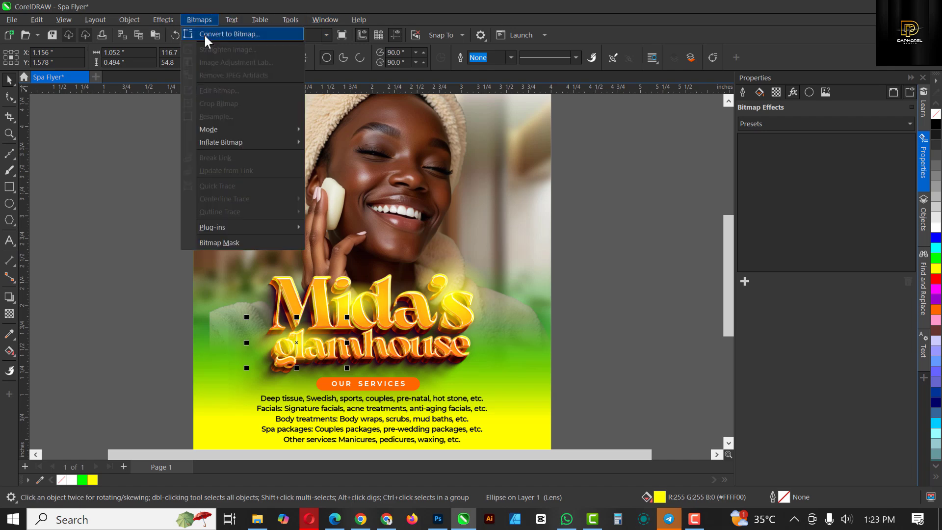
click(204, 33)
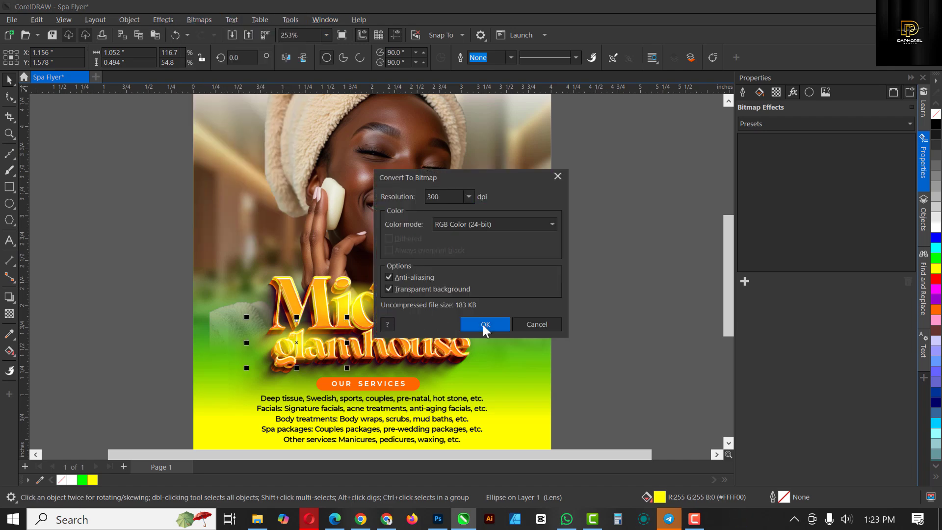
click(483, 324)
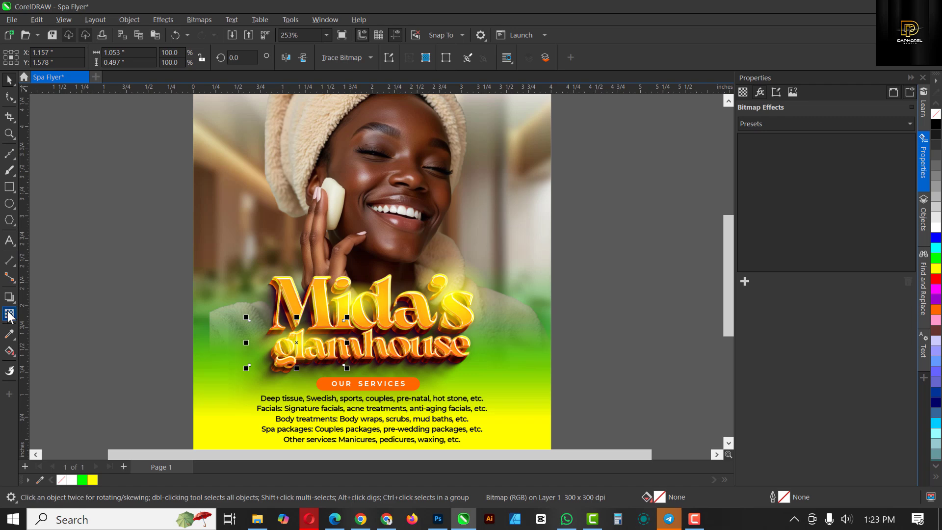
click(203, 18)
click(217, 33)
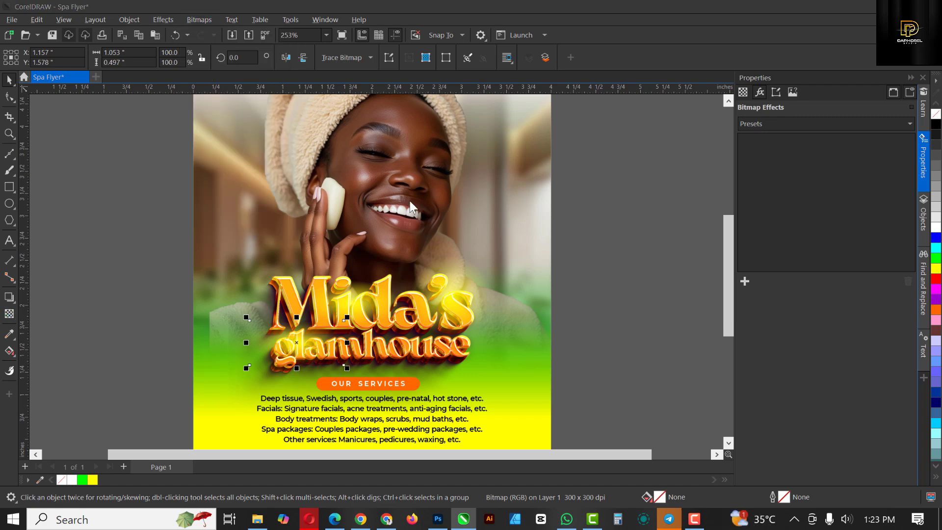
click(484, 324)
Step: Give the glow bitmap a uniform transparency of 50 with the Screen merge mode
click(9, 314)
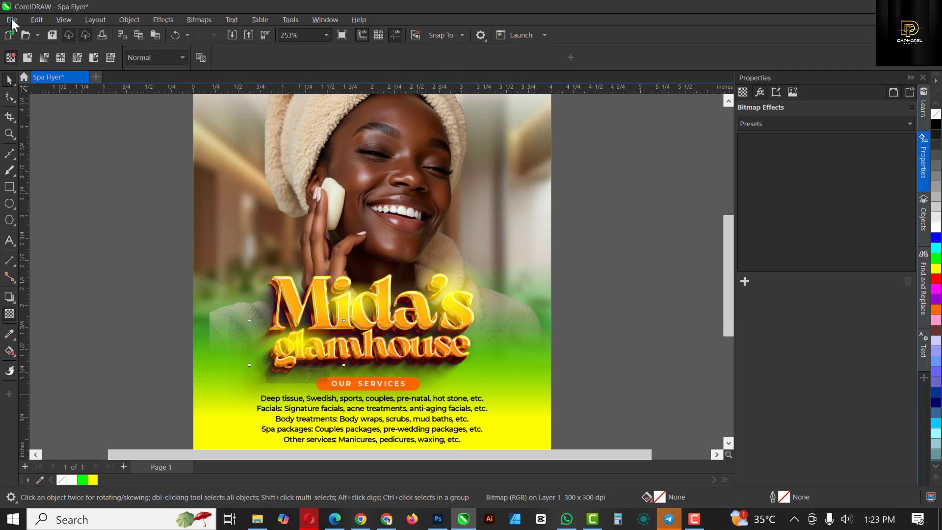
click(27, 58)
click(165, 58)
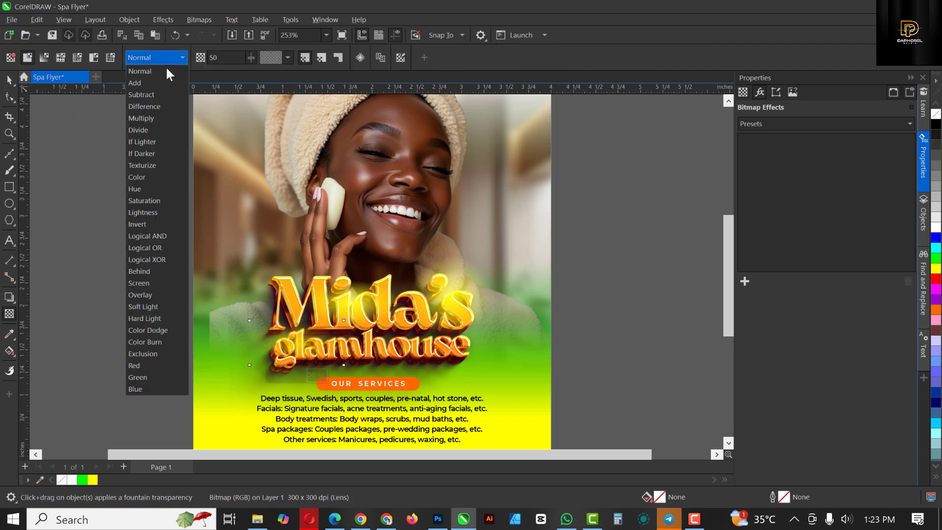
click(150, 288)
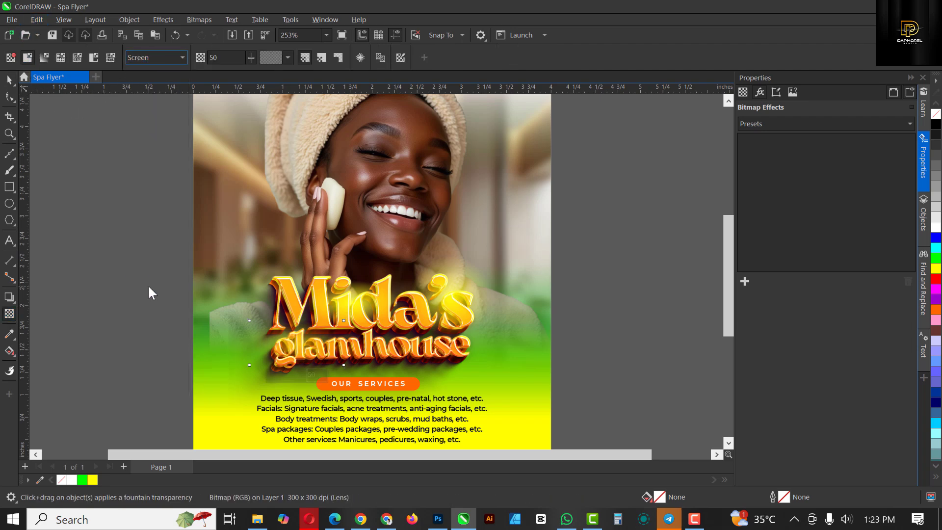
Step: Position the glow bitmap over the right half of the glamhouse lettering
click(9, 79)
drag(304, 348, 310, 350)
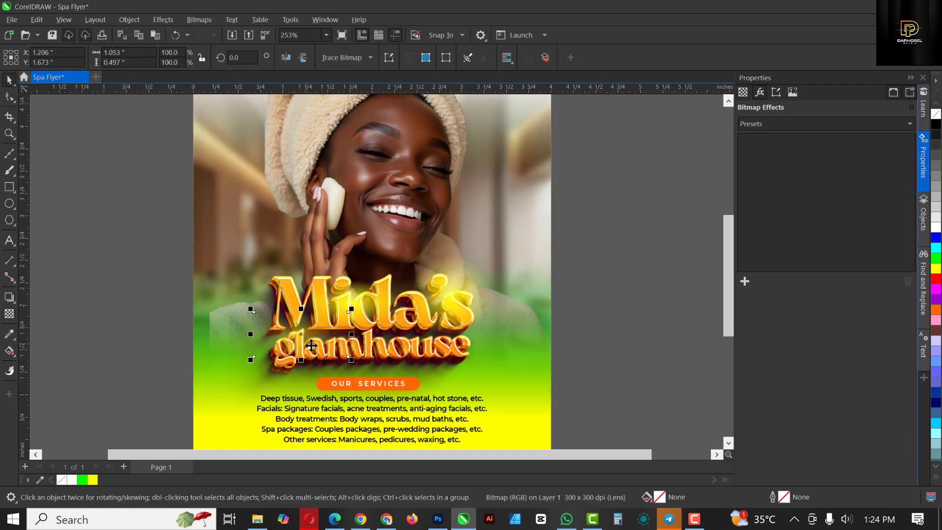
drag(311, 346, 406, 366)
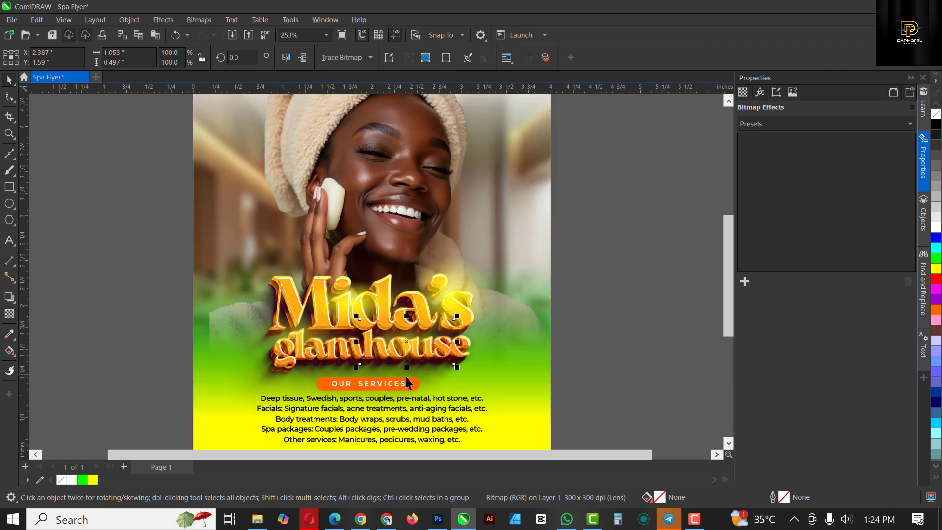
click(595, 310)
Step: Examine how the yellow glows sit on the Mida's glamhouse title, up close and within the whole flyer
scroll(384, 292, down, 3)
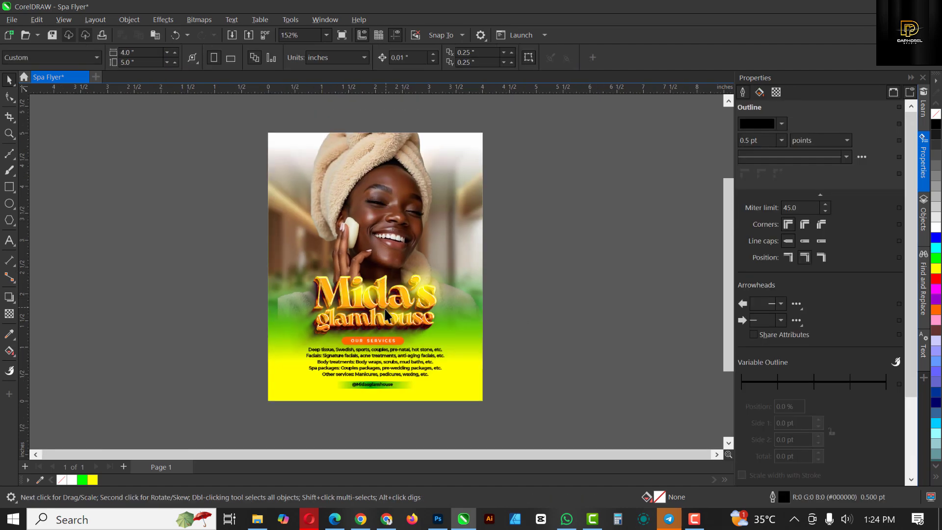
scroll(385, 315, down, 1)
scroll(385, 317, up, 4)
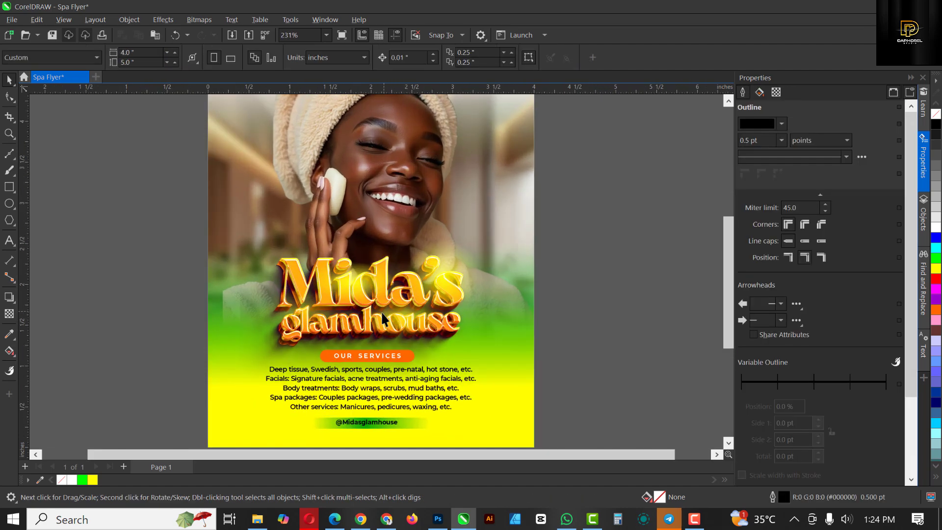
click(385, 314)
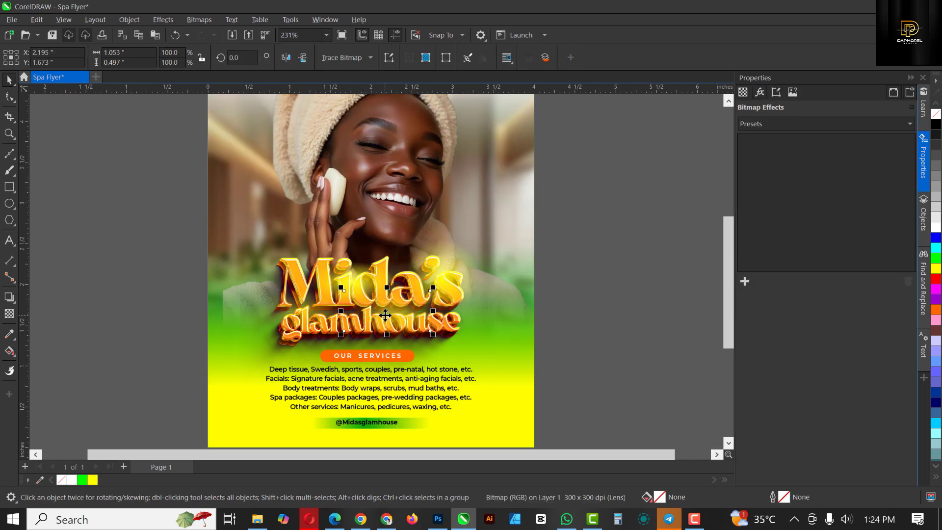
scroll(385, 315, down, 4)
click(523, 290)
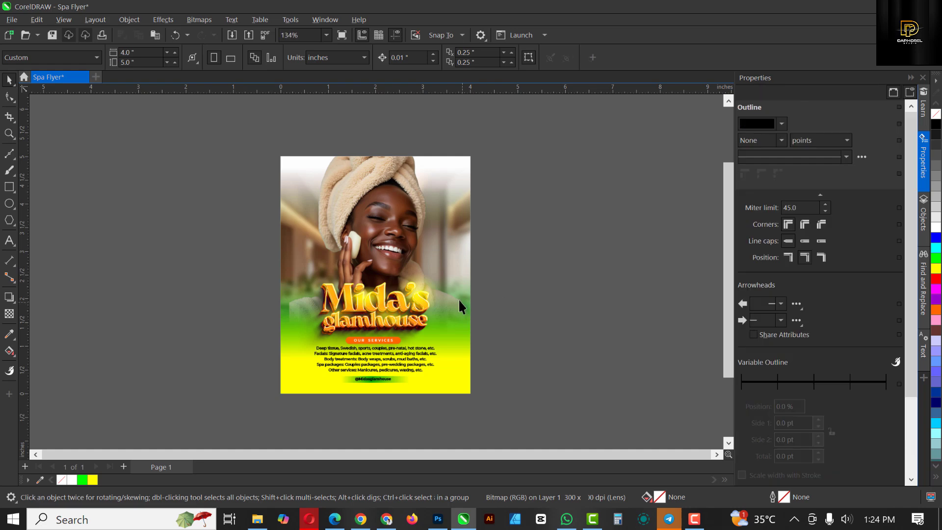
click(457, 296)
scroll(442, 293, up, 5)
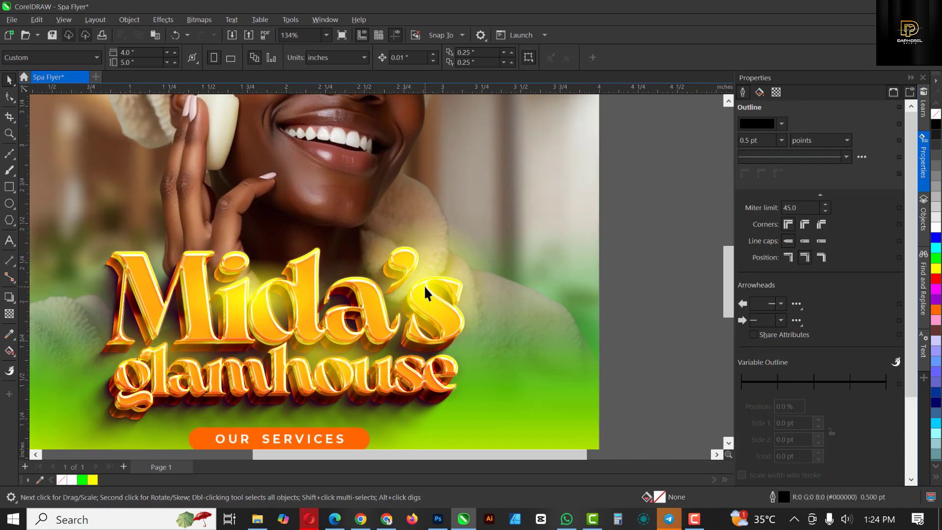
Step: Try shifting the yellow glow on the Mida's lettering, and undo the move
click(424, 292)
mouse_move(425, 293)
mouse_down()
mouse_move(416, 296)
mouse_move(419, 331)
mouse_move(418, 291)
mouse_up()
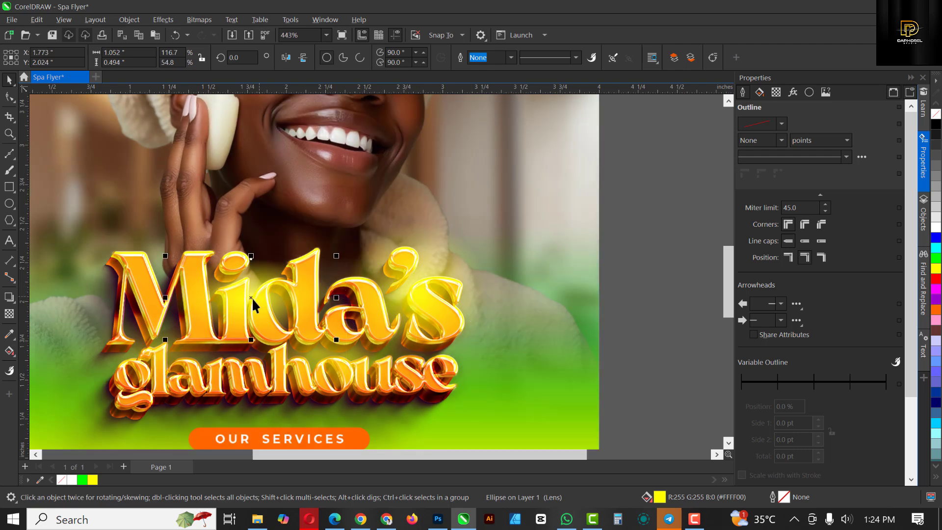
key(ctrl+z)
scroll(388, 266, down, 4)
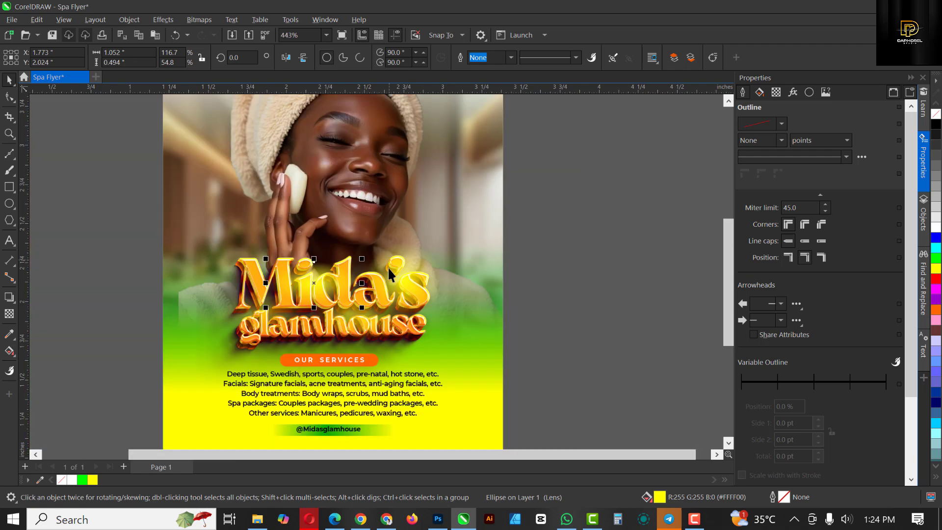
Step: Stretch the yellow gradient rectangle at the flyer's base upward to about 1.92 inches high
click(574, 276)
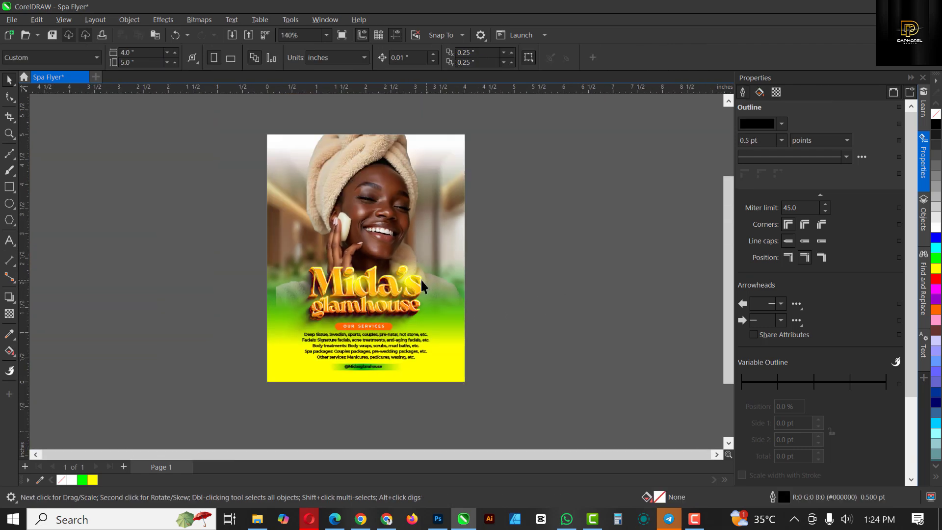
scroll(385, 261, up, 1)
scroll(385, 261, up, 1)
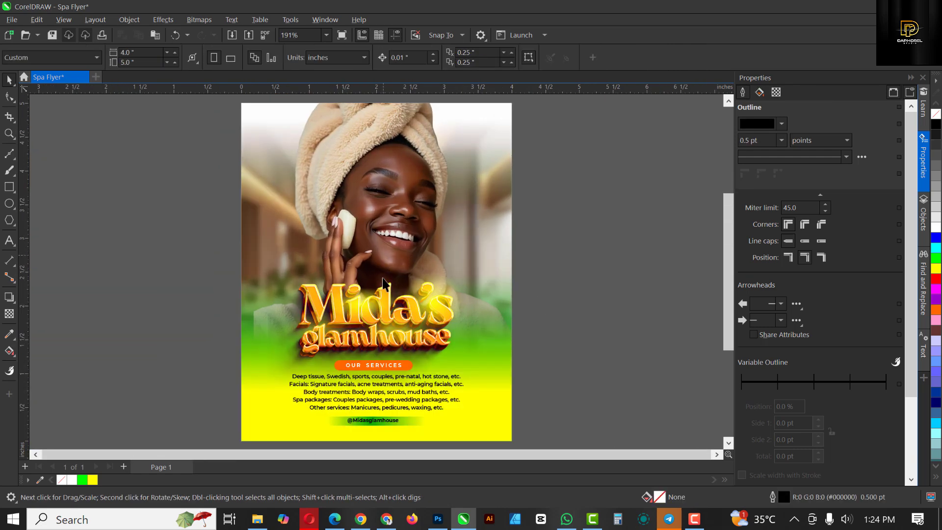
click(482, 360)
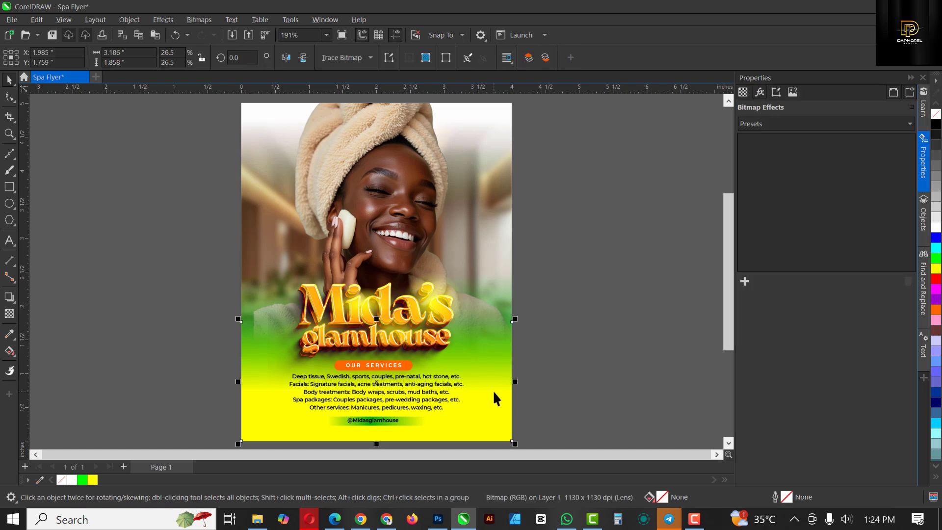
drag(376, 318, 376, 309)
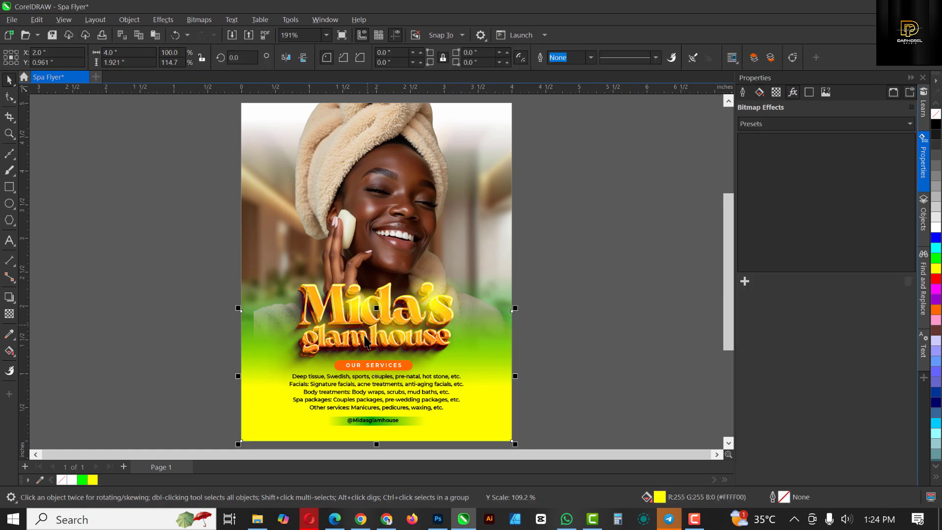
Step: Apply an Add Noise effect of the Gaussian type in Intensity color mode to the yellow rectangle and adjust its level
click(167, 20)
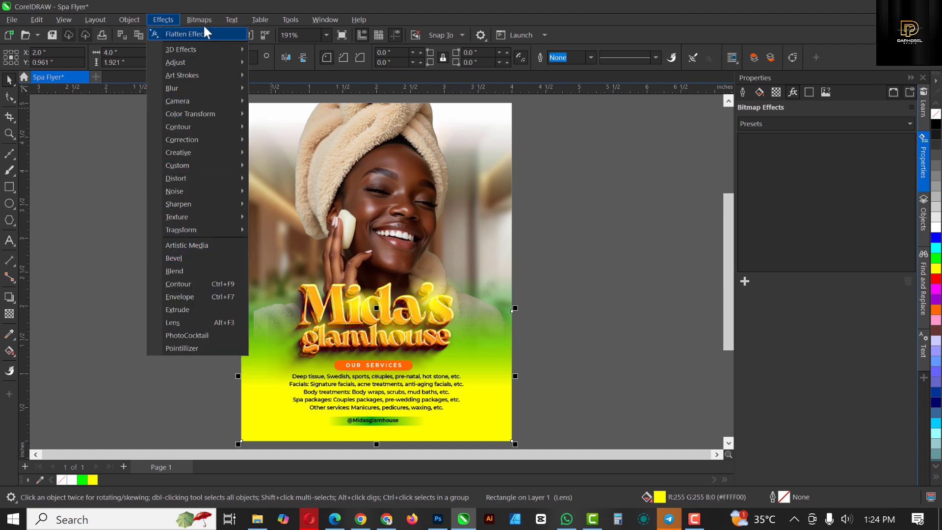
mouse_move(173, 21)
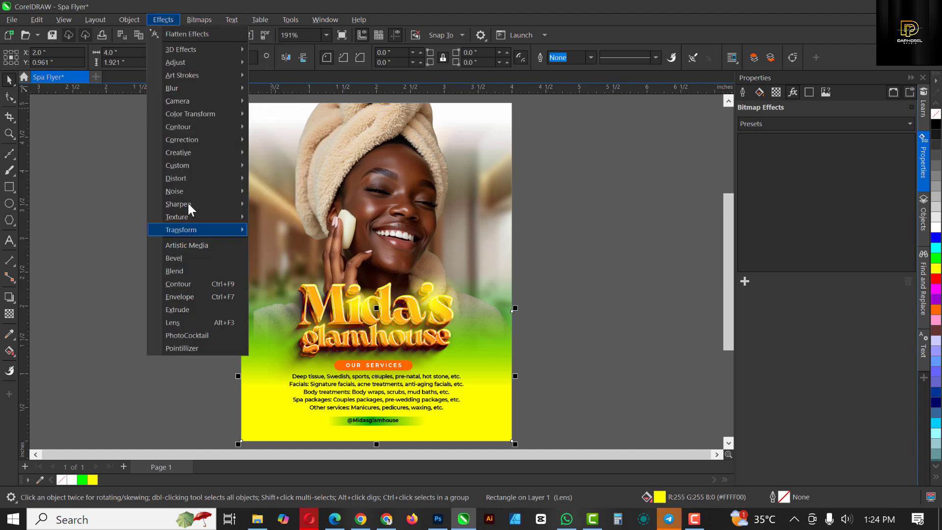
click(302, 202)
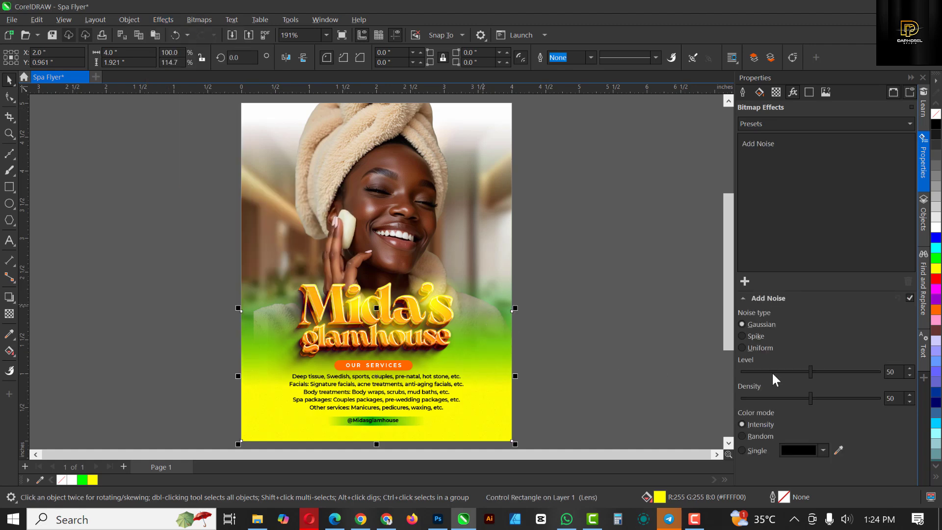
drag(820, 375, 840, 370)
click(569, 252)
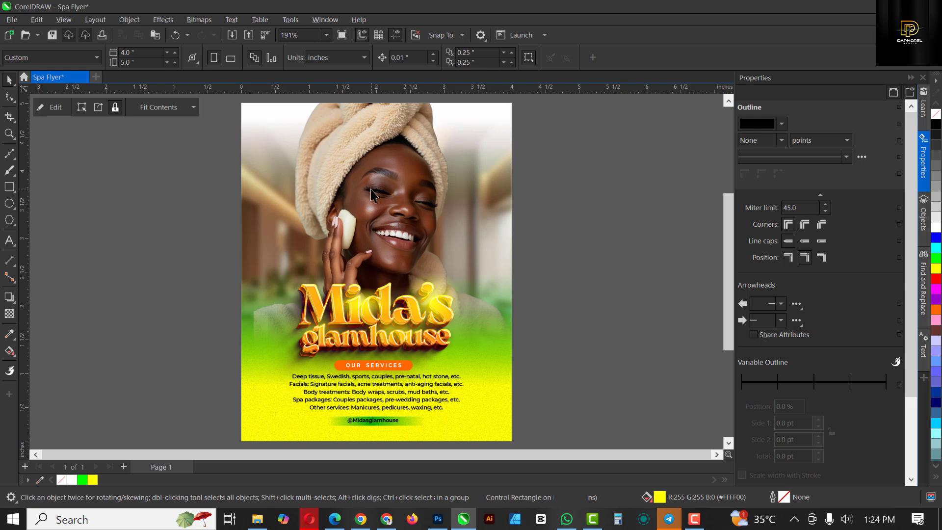
key(ctrl+a)
click(161, 194)
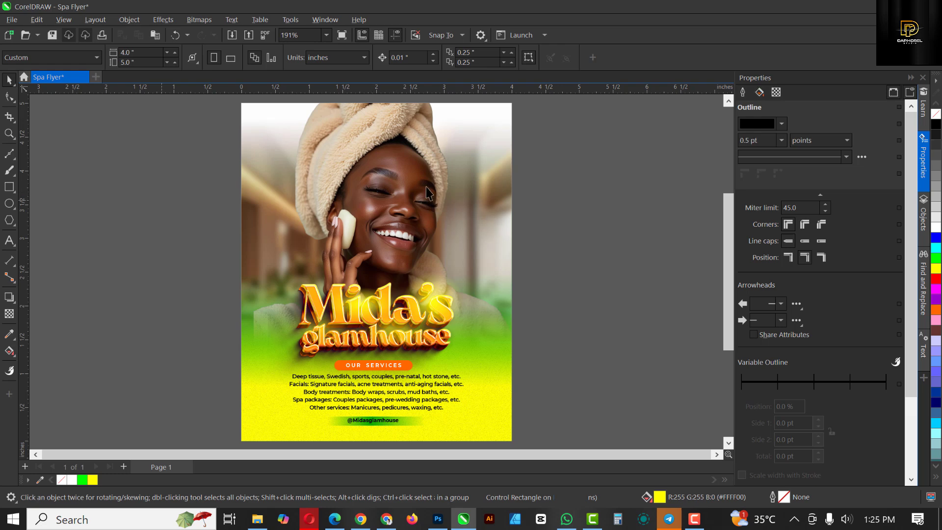
click(311, 181)
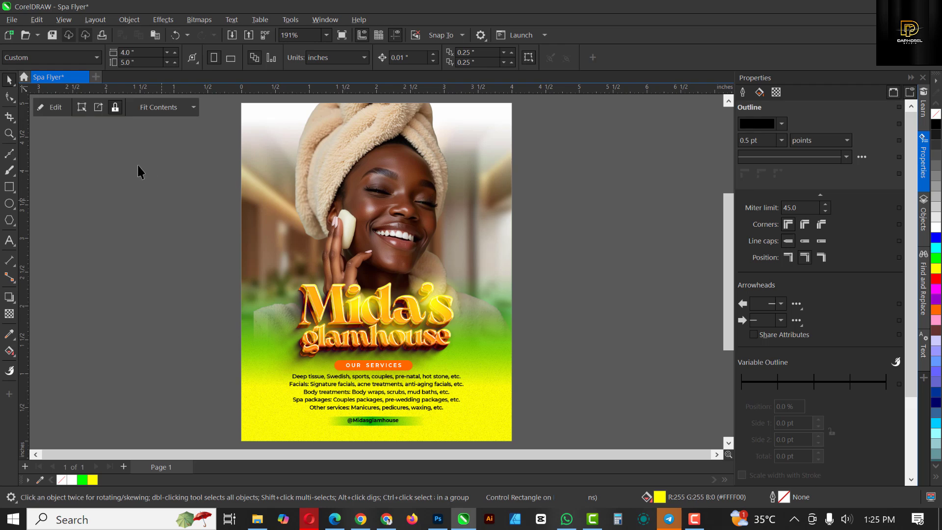
key(Escape)
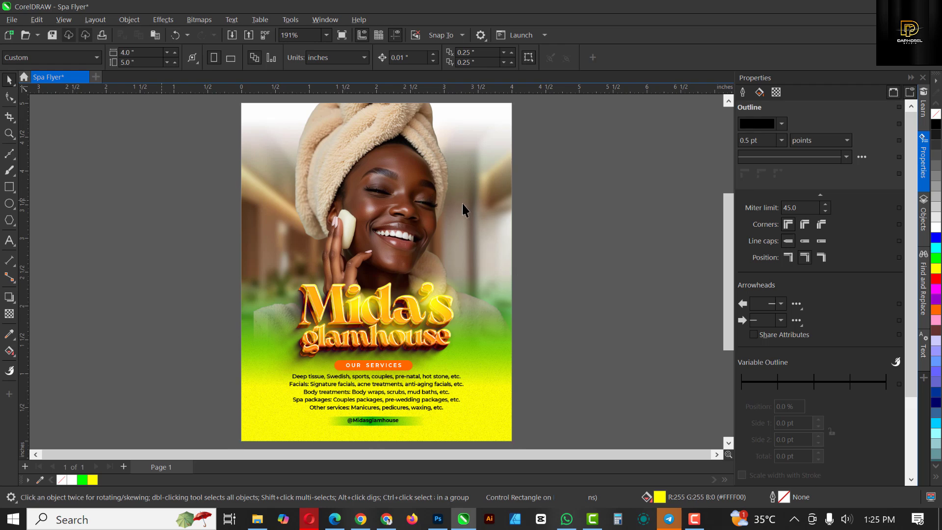
Step: Apply Auto Adjust to the woman's photo inside the flyer's PowerClip and finish editing the contents
scroll(462, 204, down, 1)
click(373, 175)
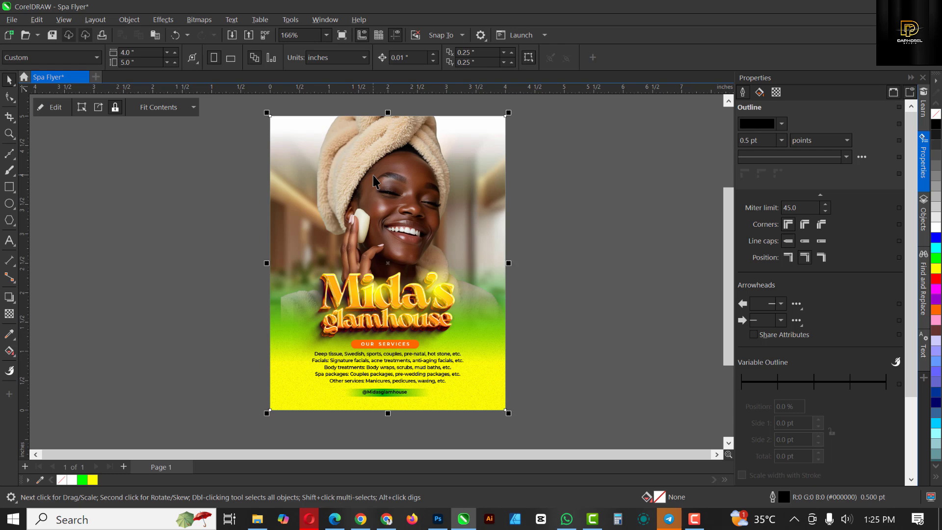
ctrl+click(380, 174)
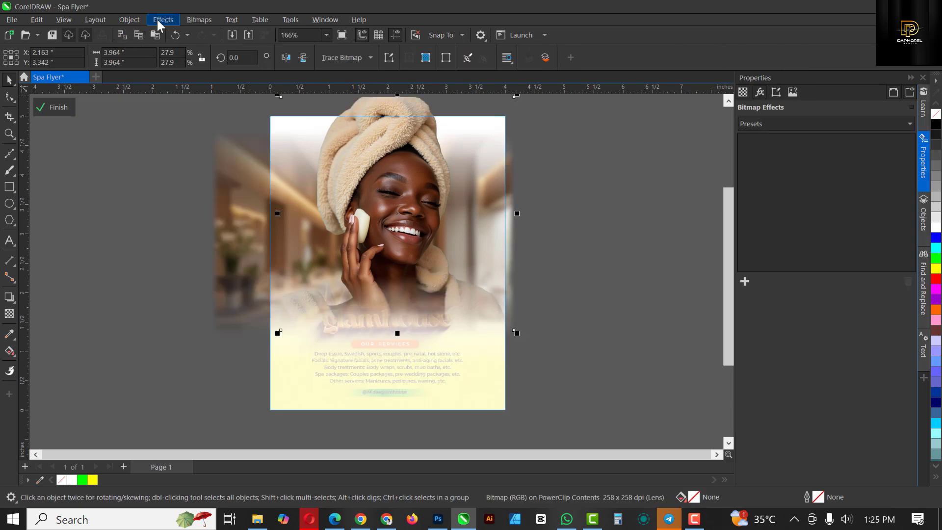
click(157, 17)
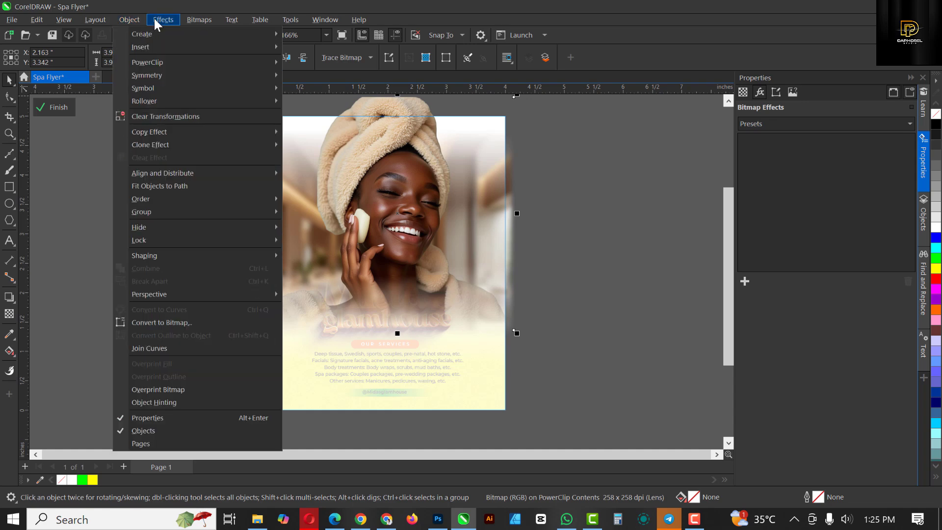
mouse_move(163, 20)
mouse_move(189, 62)
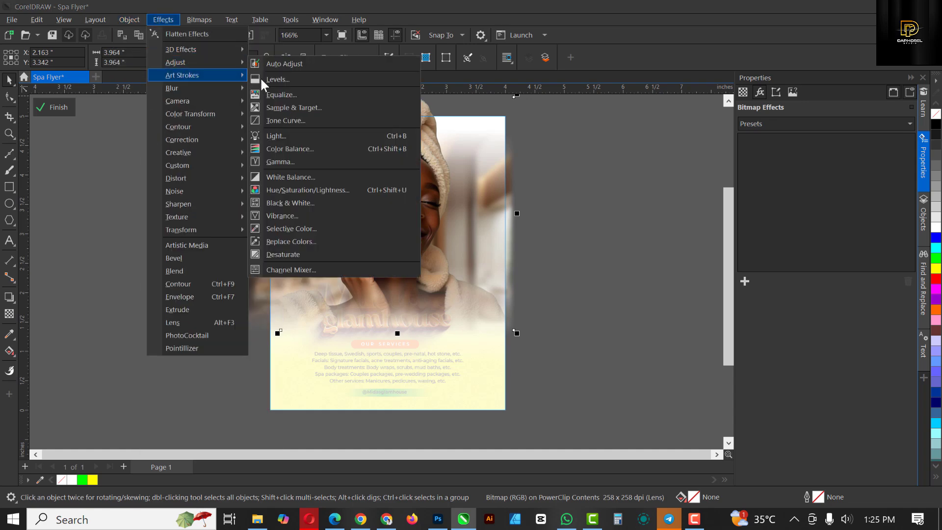
click(301, 59)
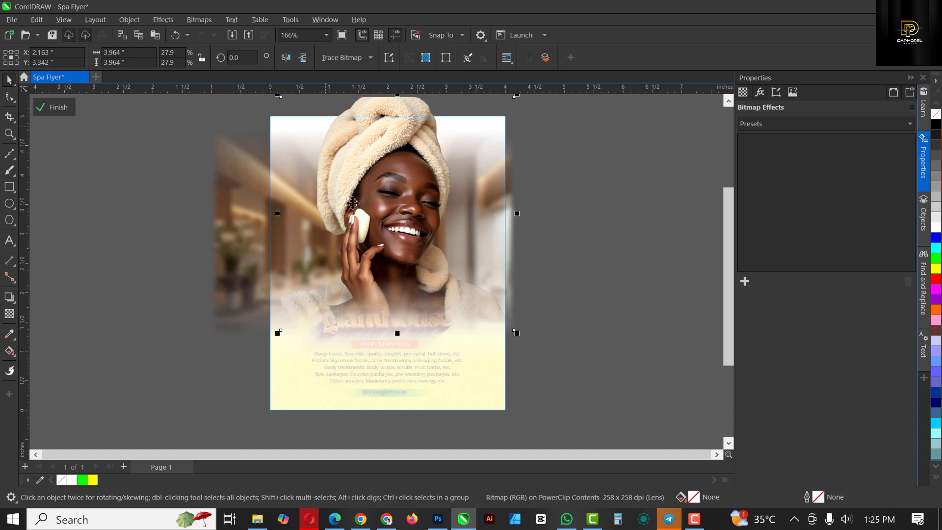
click(49, 109)
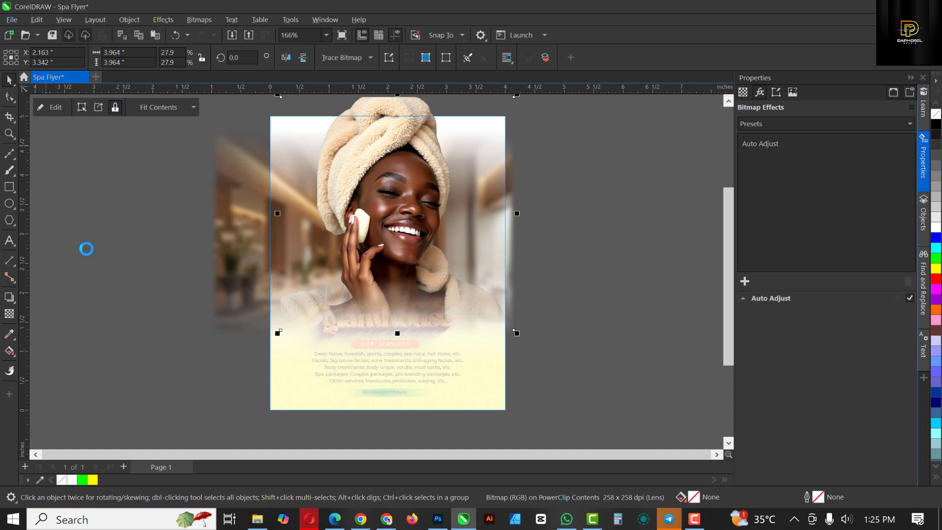
click(95, 249)
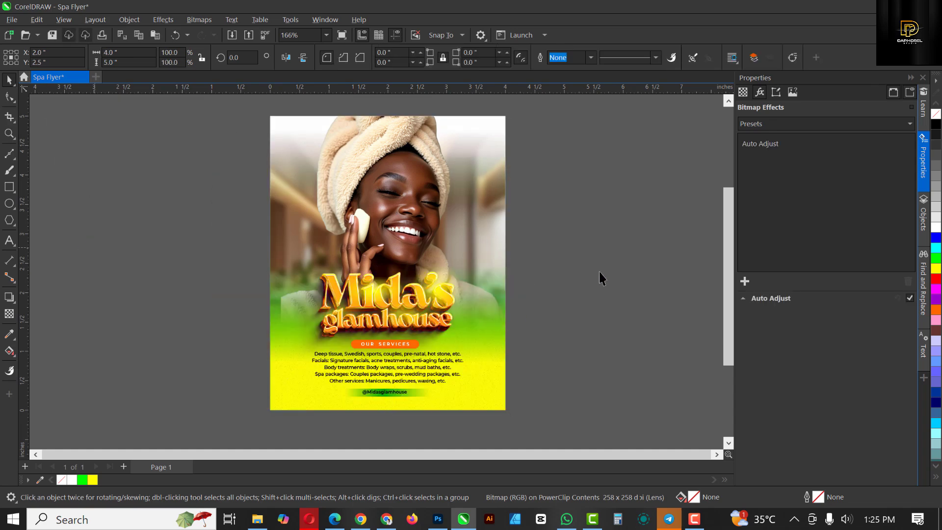